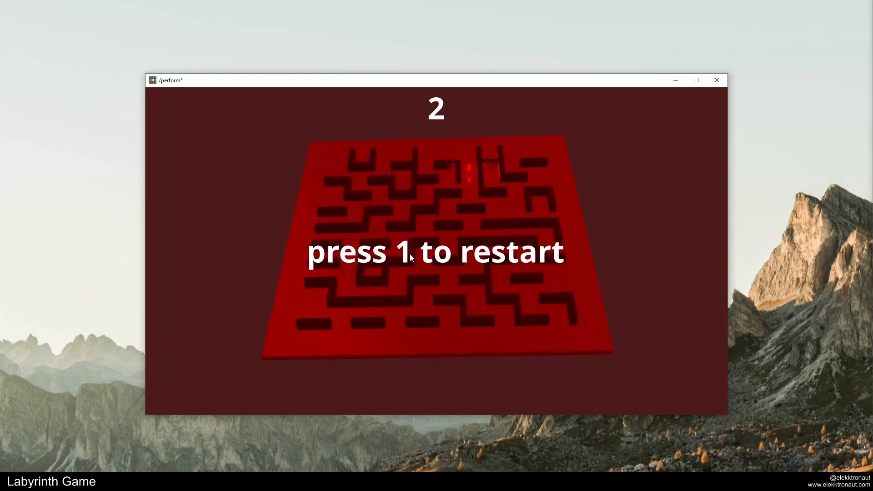
Restart the labyrinth game several times to preview new mazes, and exit perform mode.
key(1)
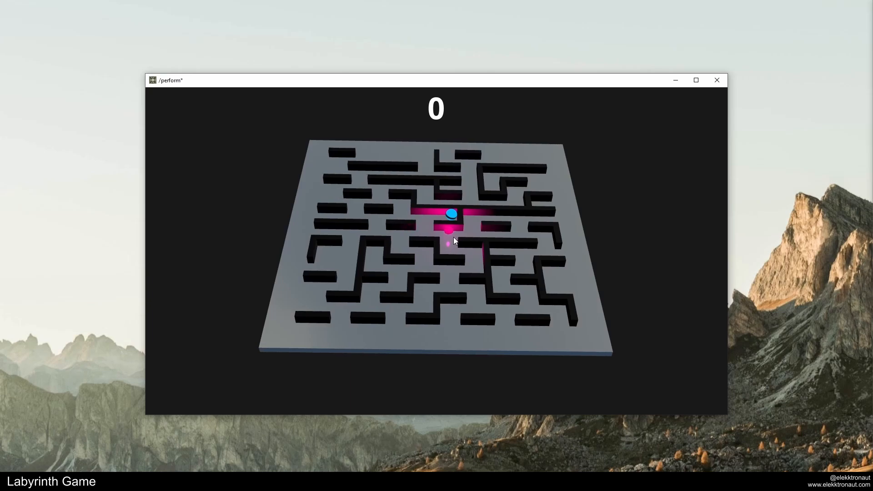
key(1)
key(1)
key(1)
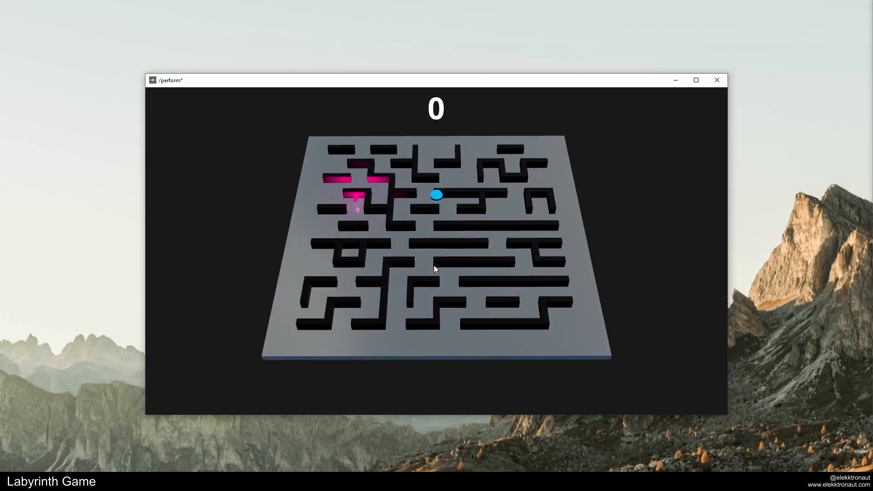
key(1)
key(1)
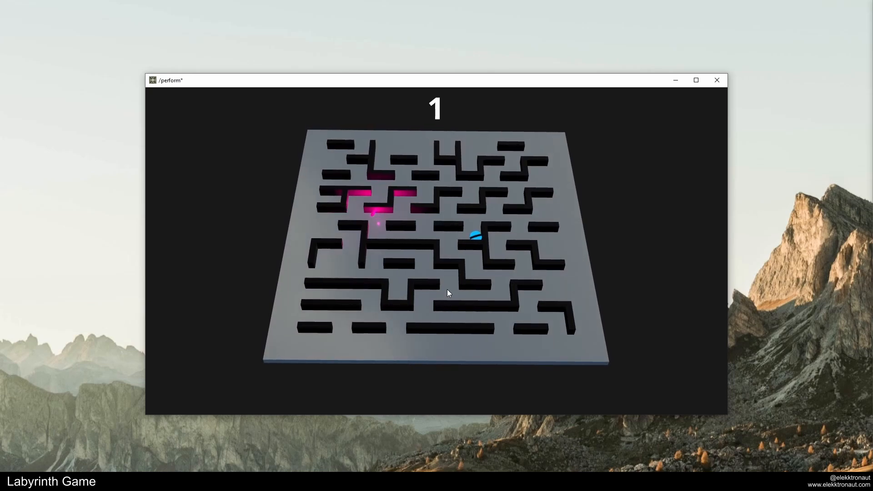
key(Escape)
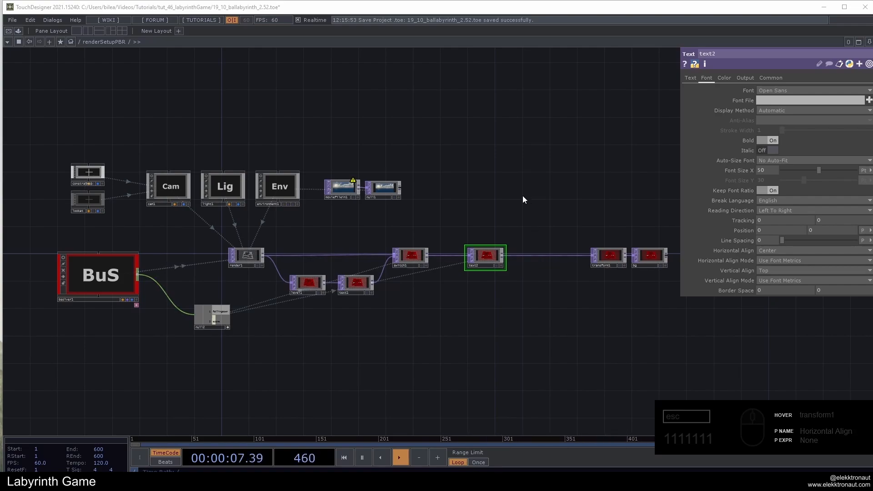
Review the render network around render1 and open the network inside the bsolver1 component.
click(246, 255)
drag(266, 229, 245, 229)
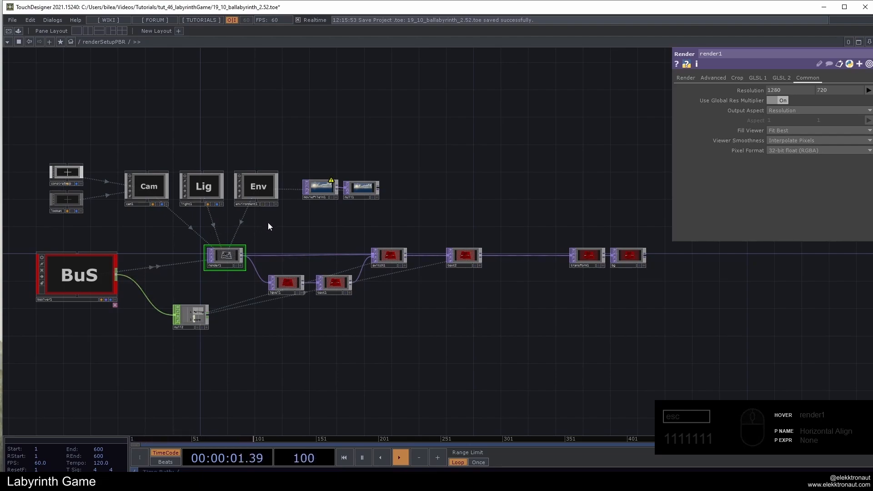
drag(295, 217, 450, 190)
middle_drag(213, 243, 257, 241)
click(291, 253)
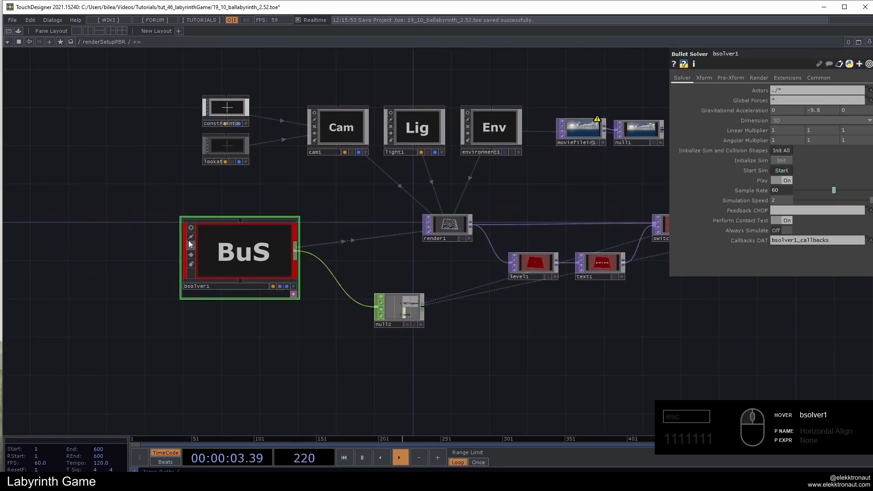
middle_drag(190, 239, 264, 242)
Examine the finished operator network inside bsolver1, including the floor and walls actors, and return to the parent network.
drag(339, 240, 321, 238)
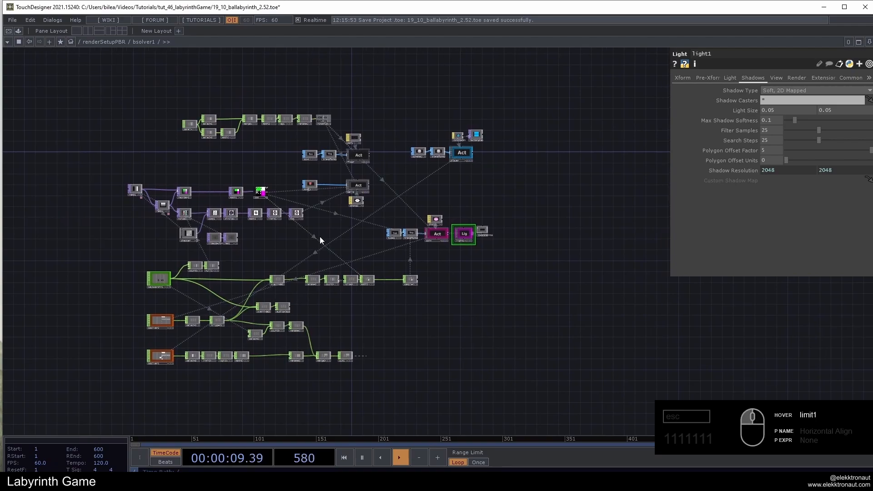
scroll(322, 241, up, 4)
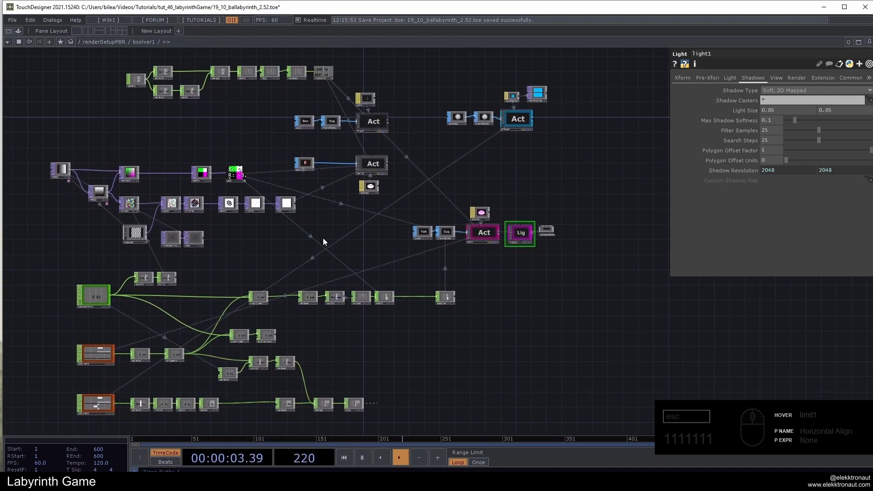
scroll(241, 190, up, 6)
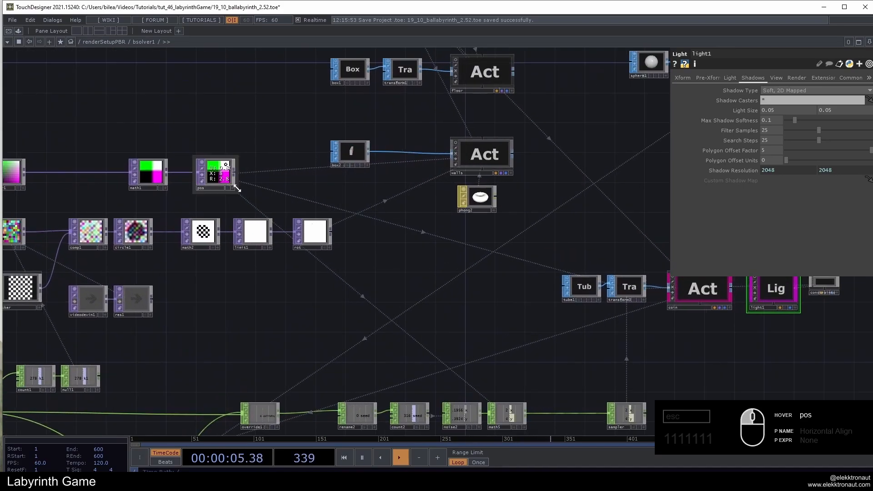
scroll(373, 239, down, 6)
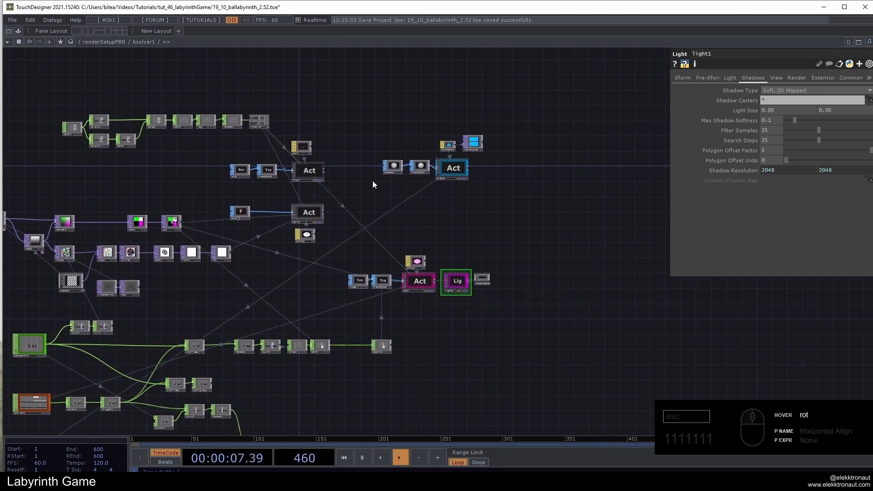
scroll(295, 157, up, 10)
click(315, 180)
drag(477, 287, 464, 232)
click(280, 305)
scroll(330, 319, up, 4)
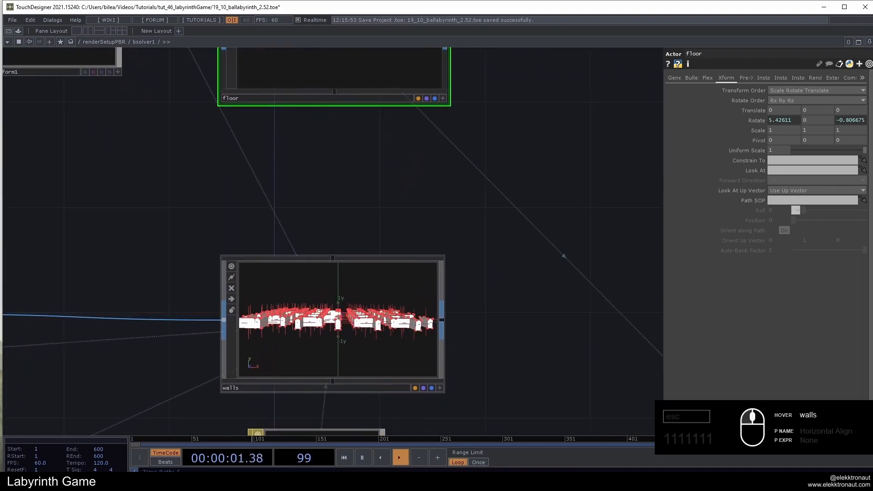
drag(393, 353, 389, 385)
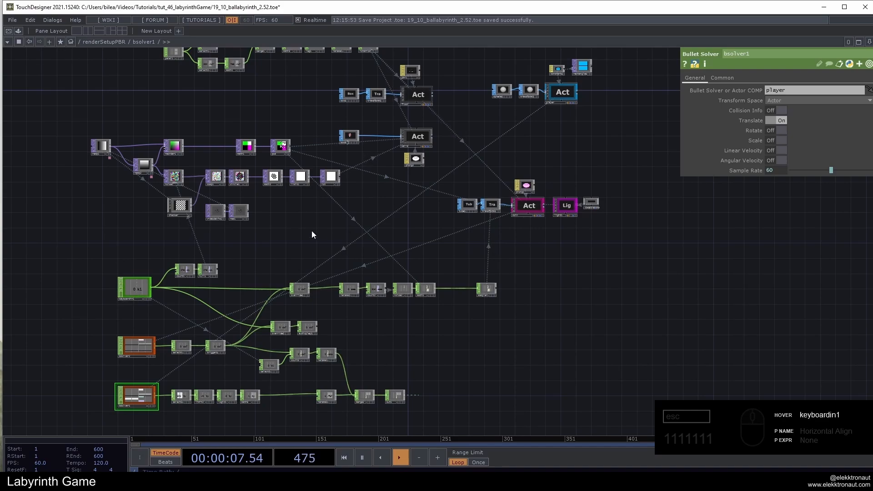
scroll(312, 230, down, 5)
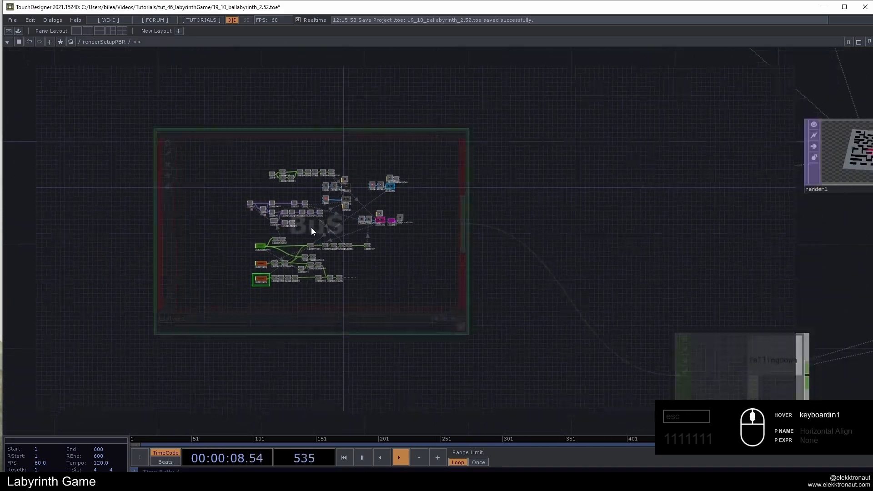
Look over the render setup with its constrainto and lookat nulls, camera, light and environment light.
drag(244, 195, 174, 250)
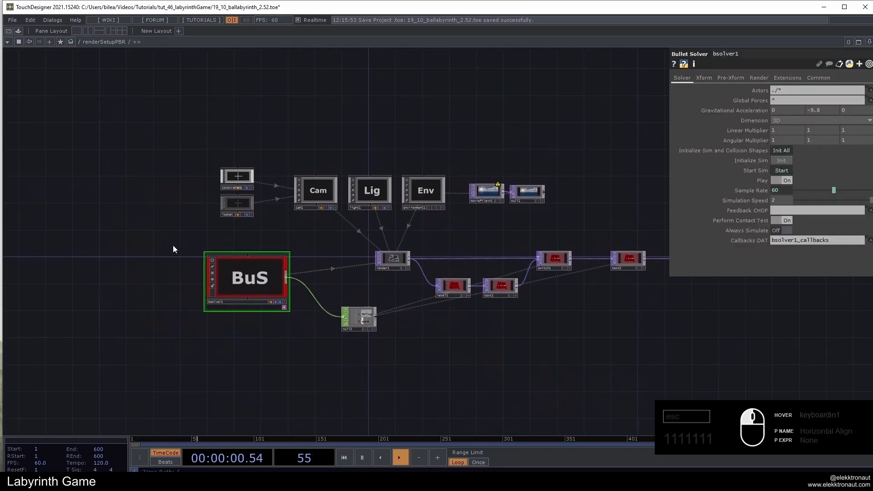
drag(378, 139, 294, 110)
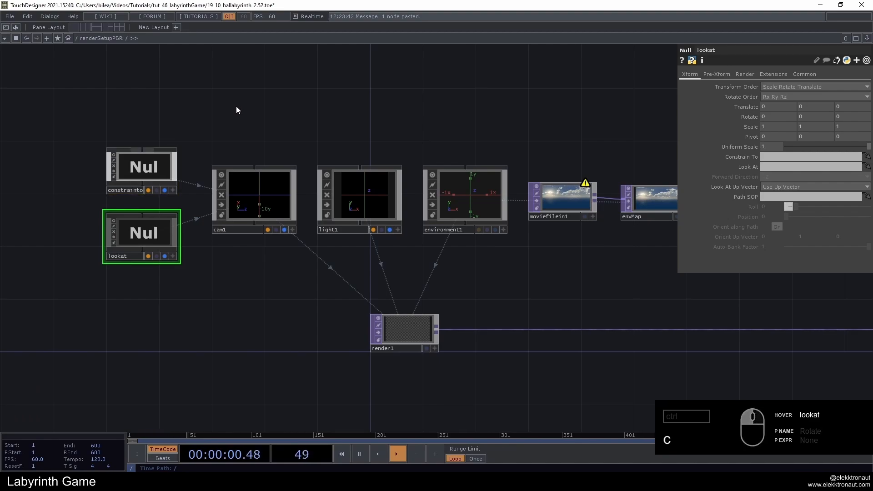
drag(237, 107, 452, 242)
click(233, 136)
click(156, 165)
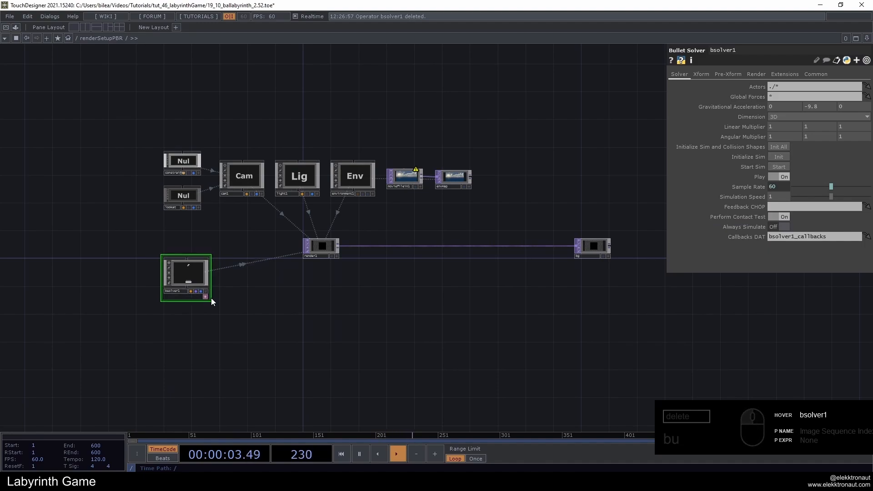
Enlarge the Bullet Solver node below the render setup and color it red.
drag(211, 299, 235, 302)
key(c)
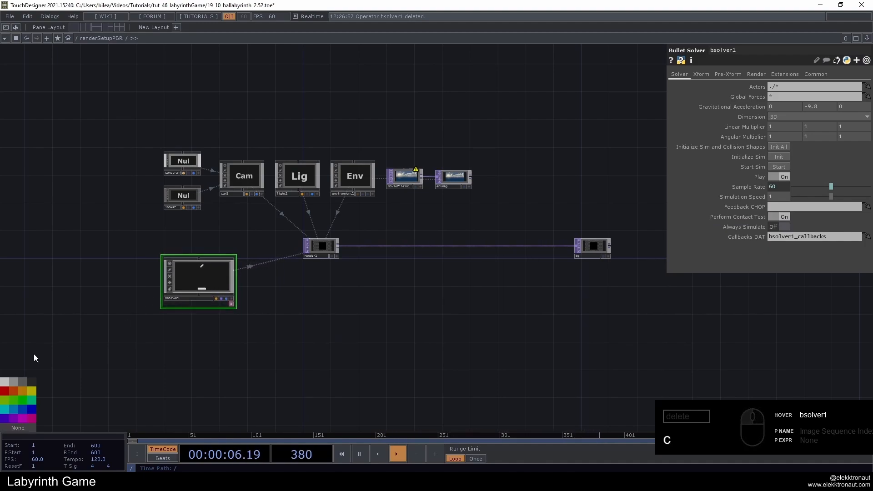
click(10, 388)
key(c)
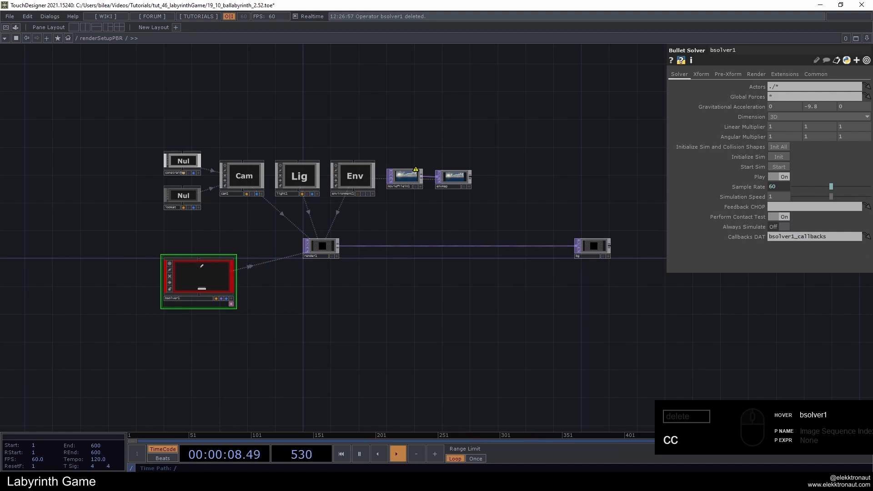
Set the Bullet Solver's simulation speed to 2 and start the simulation to preview its default objects.
text(2)
drag(403, 337, 537, 358)
scroll(334, 315, up, 5)
scroll(343, 307, up, 2)
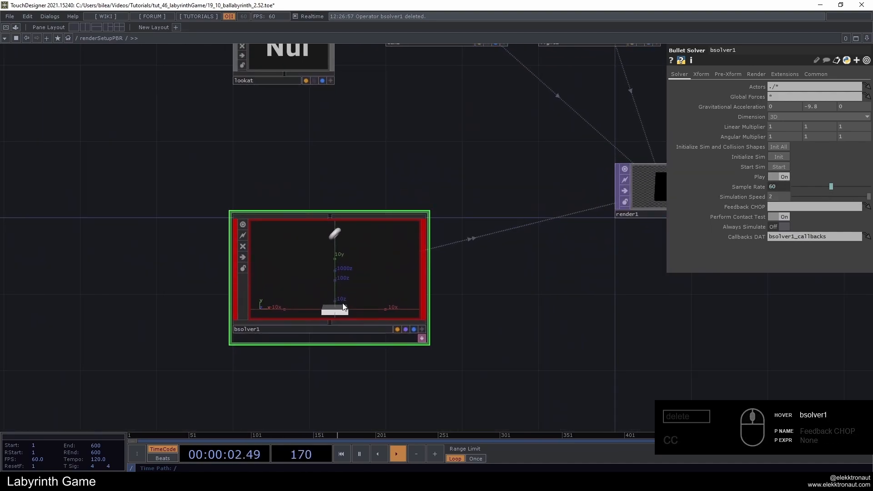
scroll(364, 301, up, 2)
click(779, 167)
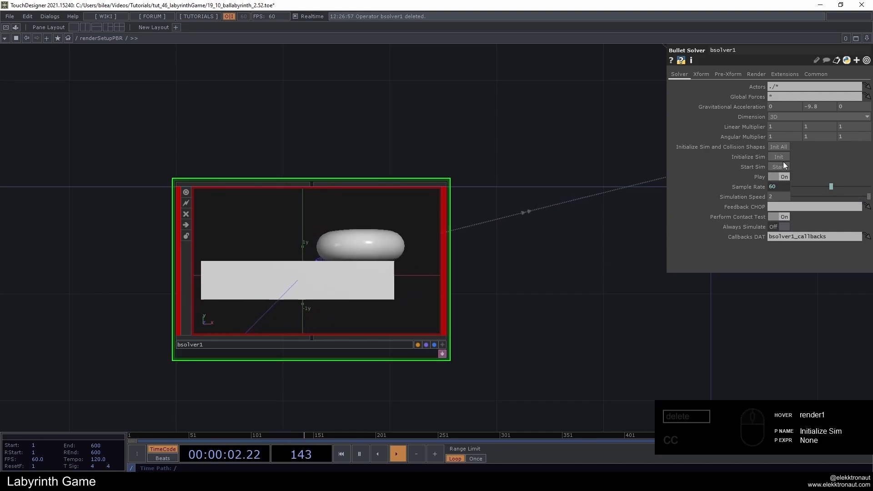
click(780, 166)
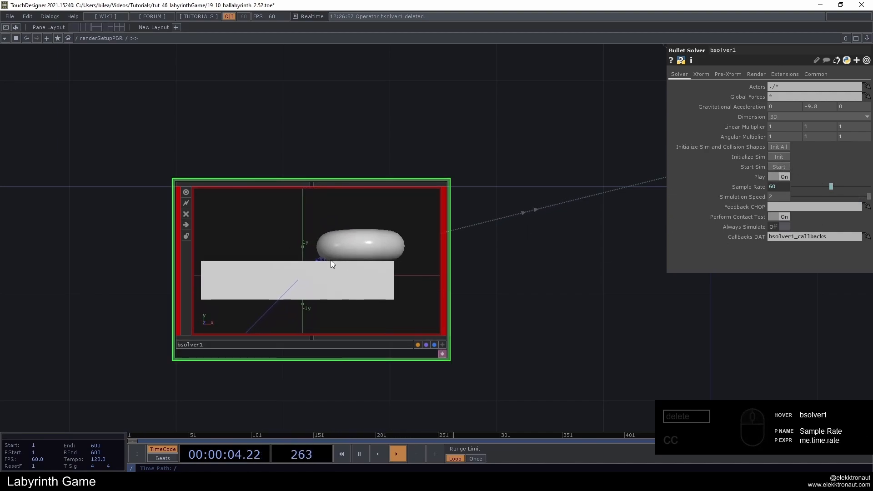
Go inside bsolver1 and delete its two default actors, actor1 and actor2.
double_click(353, 266)
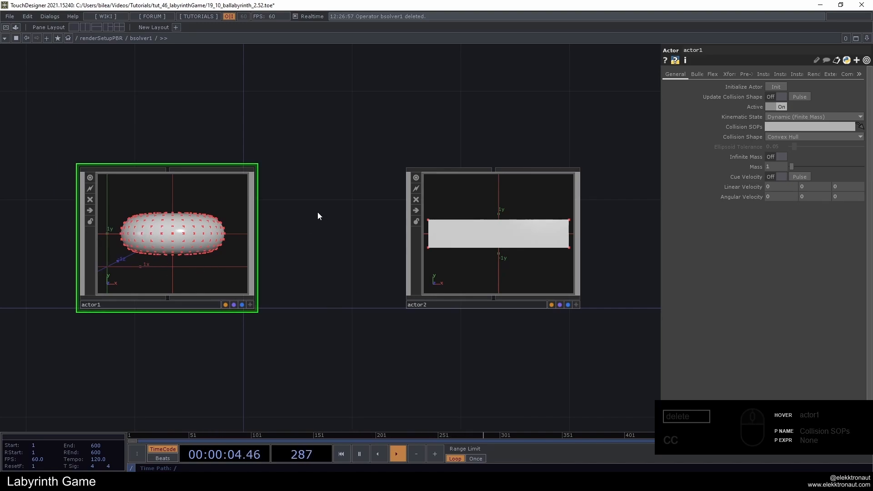
click(548, 234)
scroll(241, 294, down, 4)
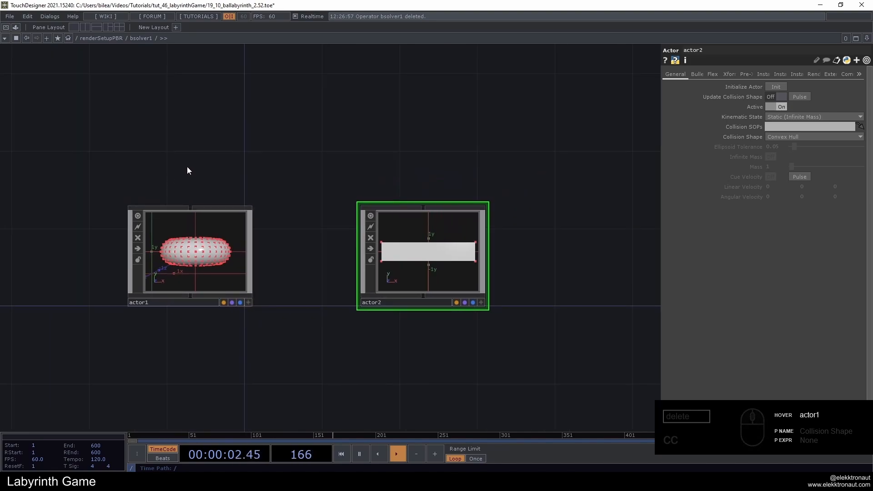
drag(159, 137, 421, 356)
key(Delete)
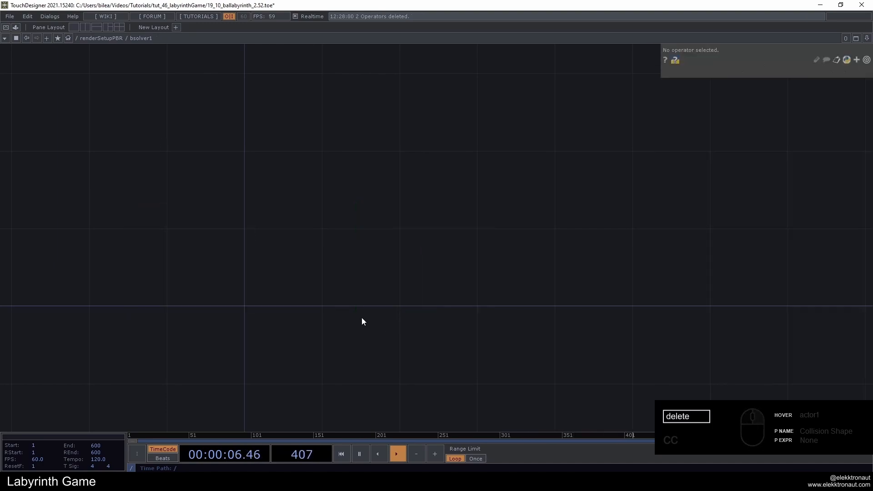
Add a Box SOP to the empty bsolver1 network.
drag(307, 275, 329, 269)
middle_drag(325, 271, 307, 287)
drag(307, 286, 301, 219)
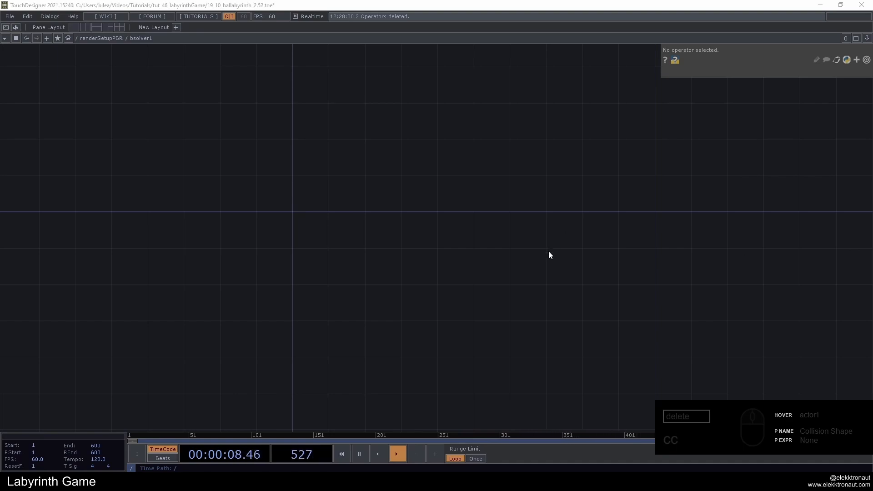
double_click(219, 222)
text(bo)
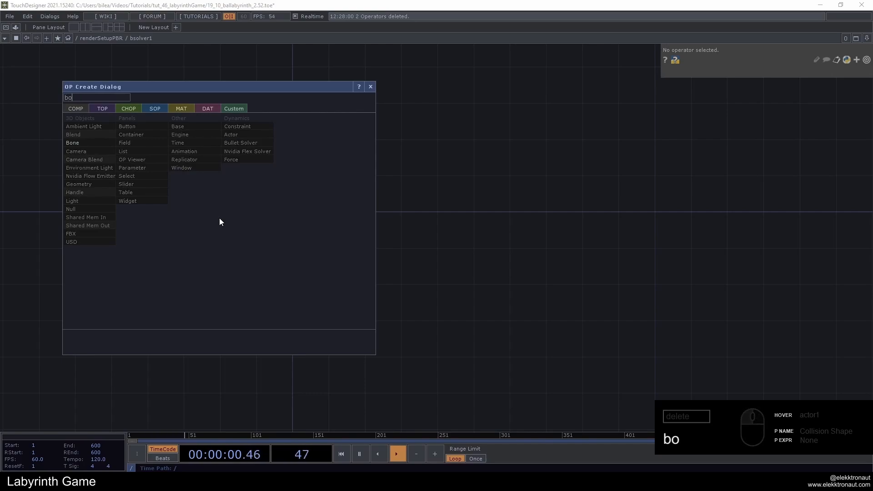
click(86, 198)
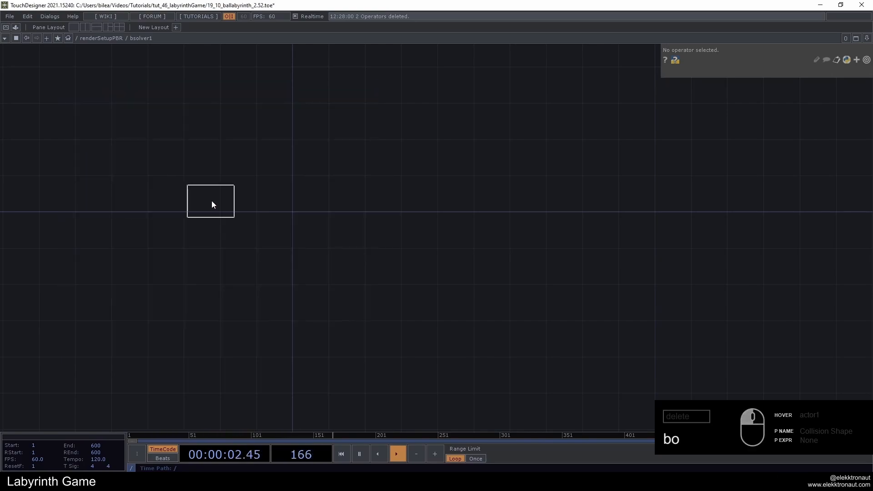
click(211, 201)
Set the box's Y size to 0.02 and check the flat plate in 3D in its node viewer.
drag(511, 191, 551, 193)
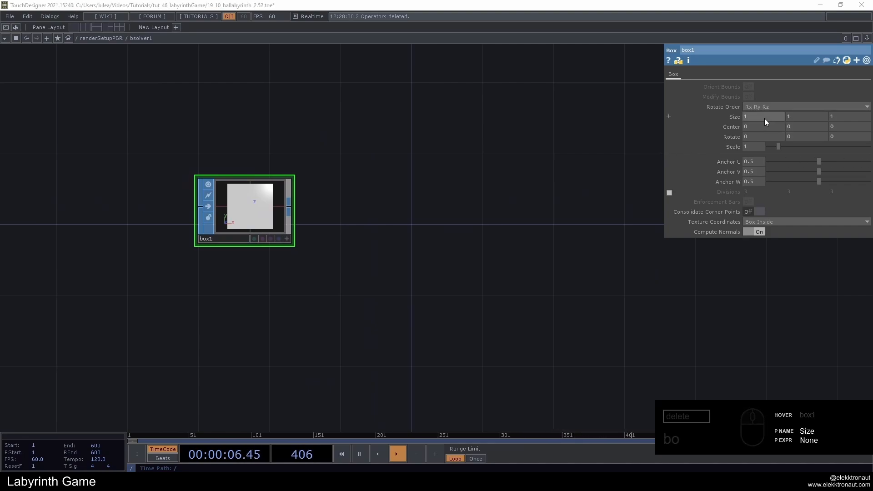
drag(801, 118, 640, 136)
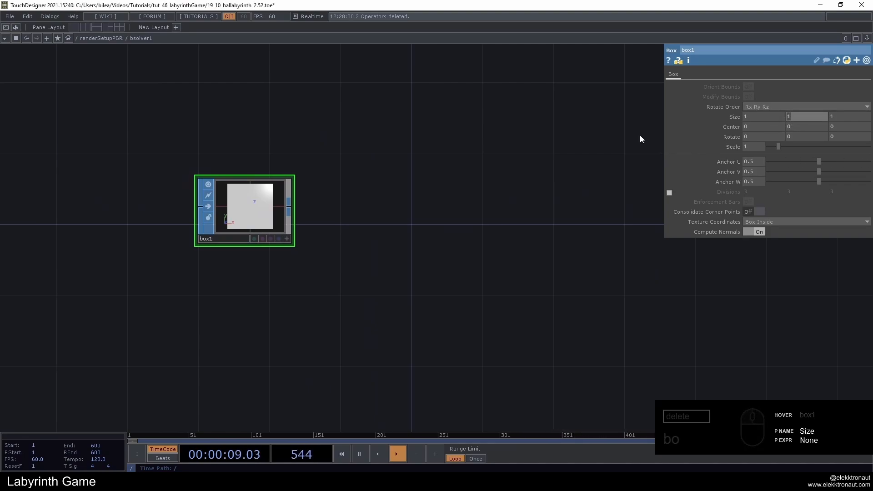
text(.02)
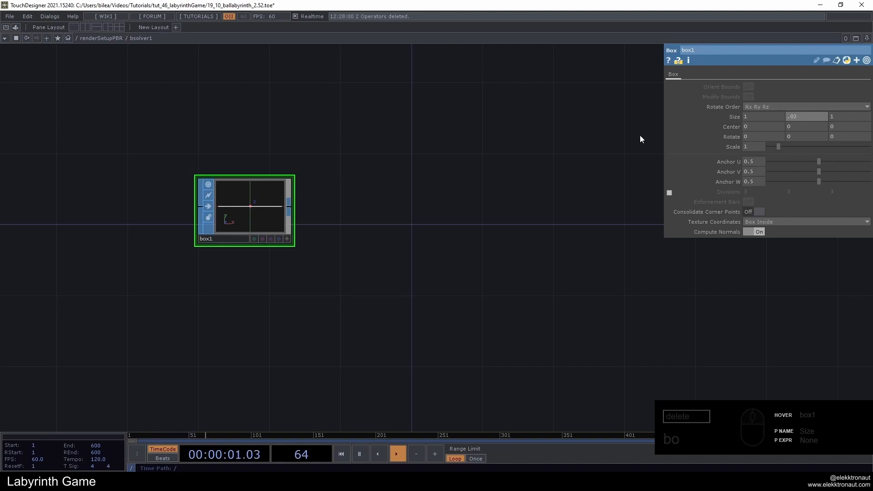
scroll(232, 198, up, 5)
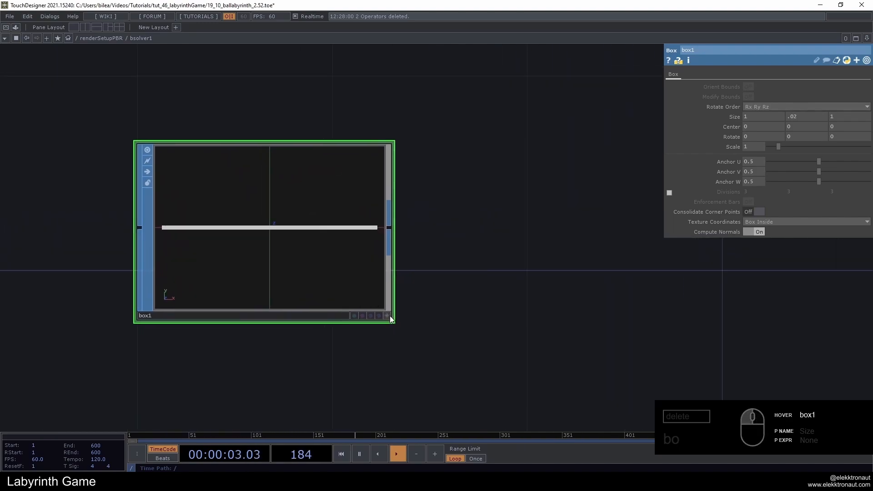
click(390, 317)
drag(371, 264, 317, 278)
scroll(306, 269, down, 3)
double_click(389, 316)
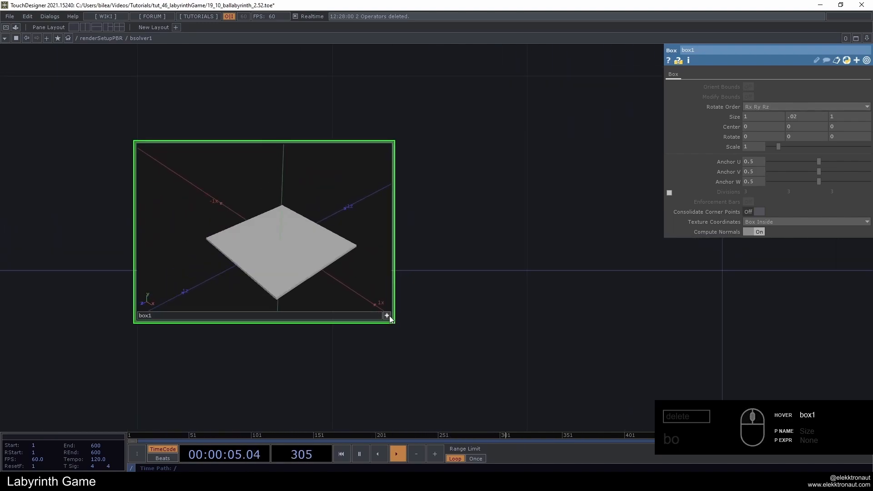
click(389, 316)
Set the box's scale to 10.
drag(450, 304, 315, 247)
scroll(315, 247, down, 4)
drag(779, 146, 871, 147)
Add an Actor COMP wired to the output of box1.
right_click(283, 205)
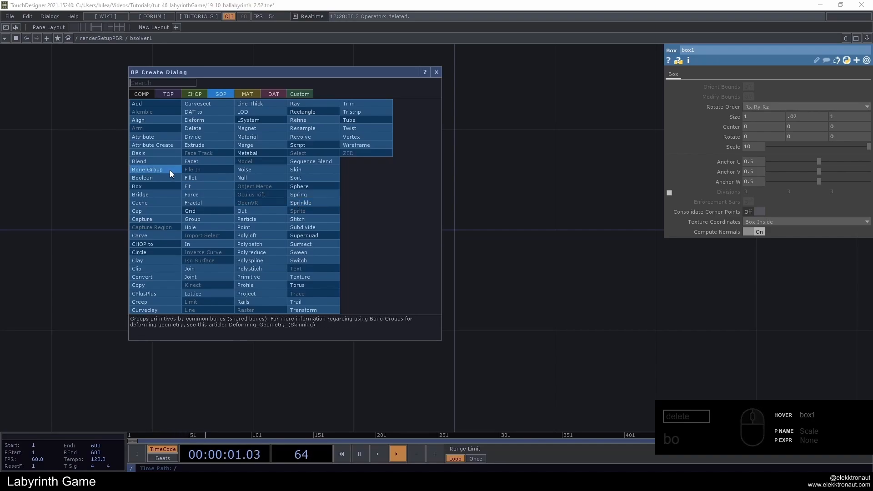
click(435, 73)
right_click(283, 204)
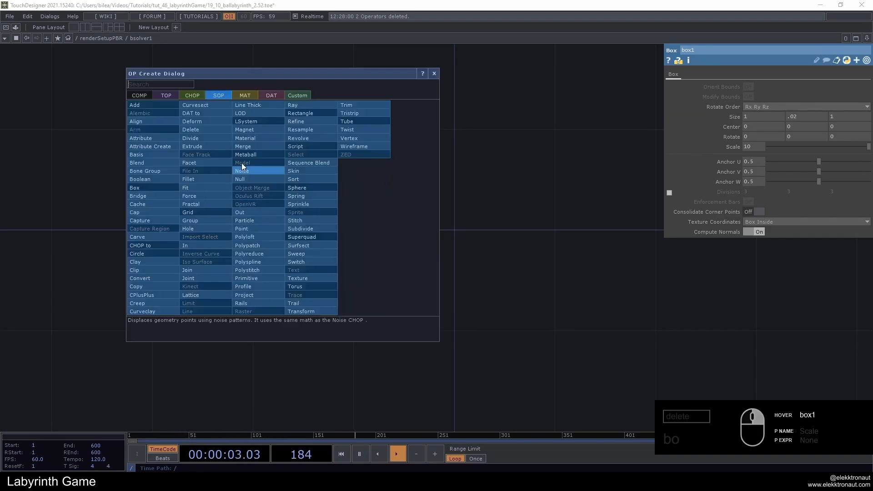
click(141, 94)
text(ac)
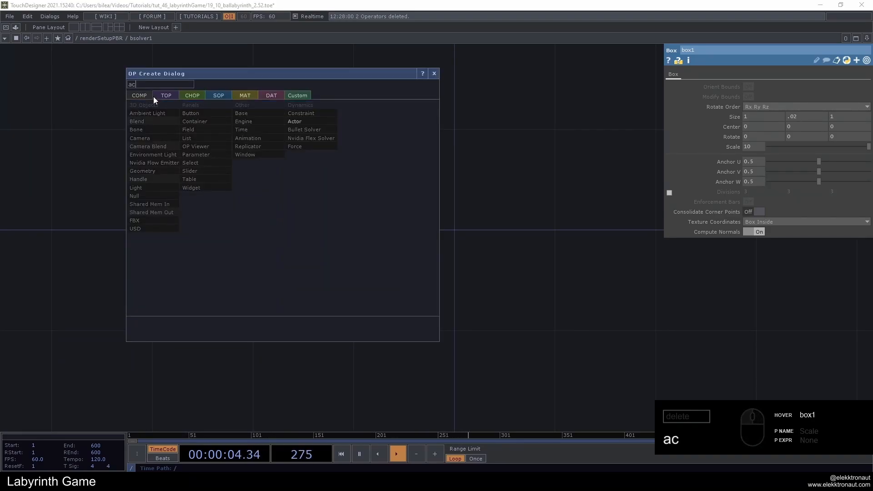
click(293, 120)
click(430, 205)
Rename the new actor floor and turn on Update Collision Shape for it.
key(c)
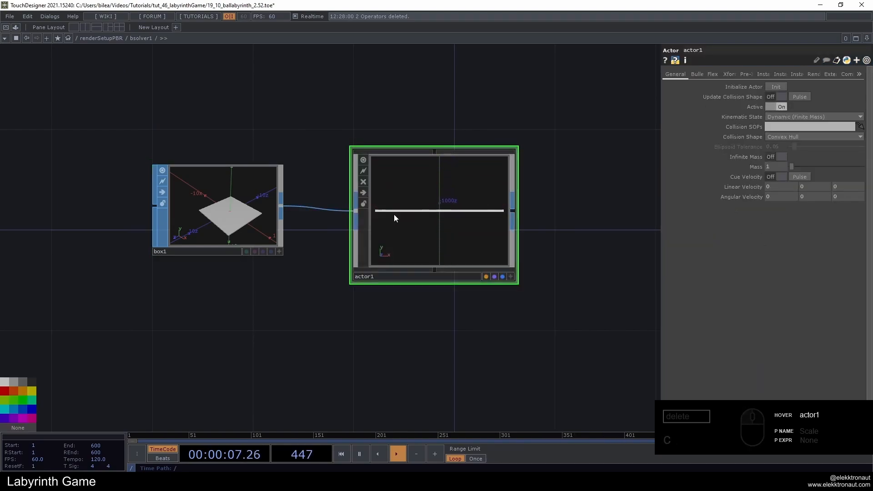
key(c)
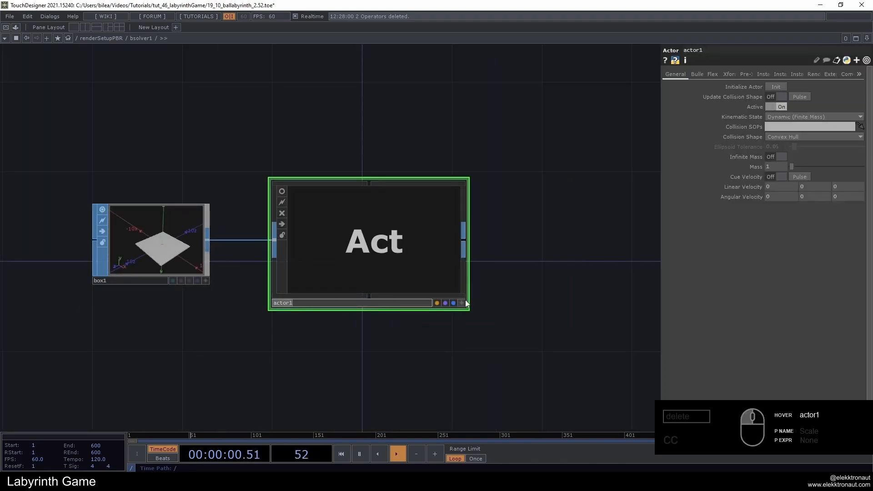
text(floor)
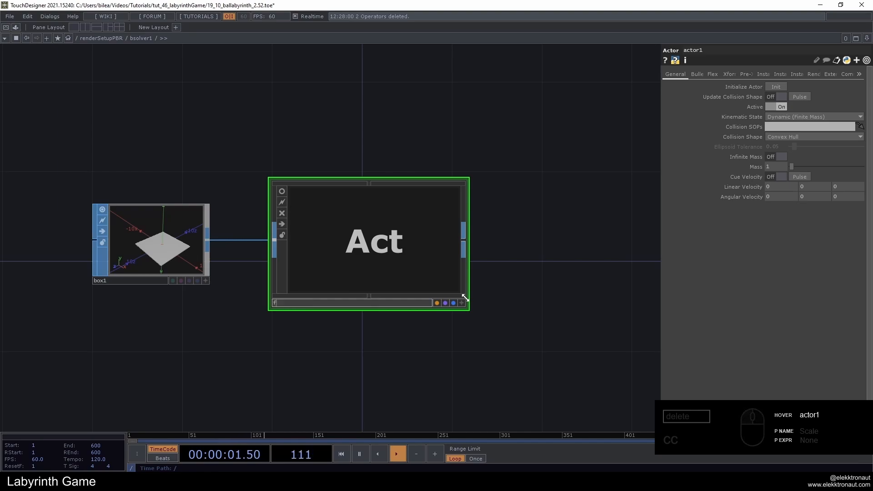
key(Return)
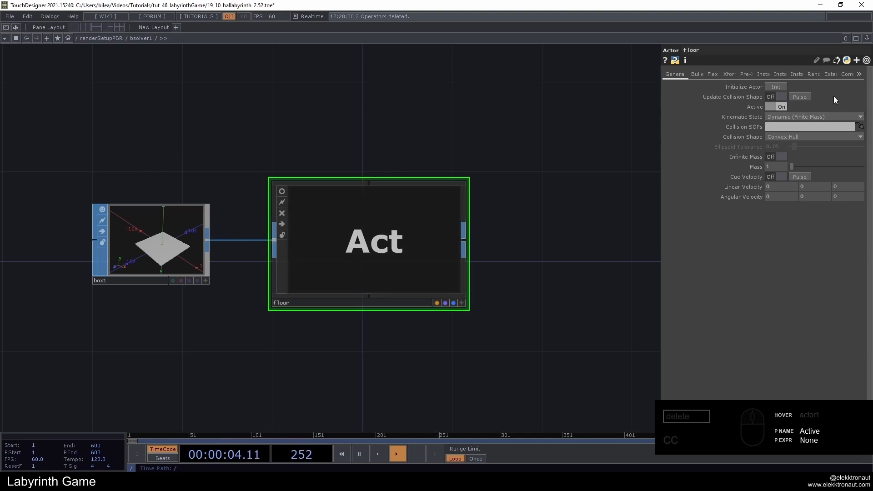
click(773, 96)
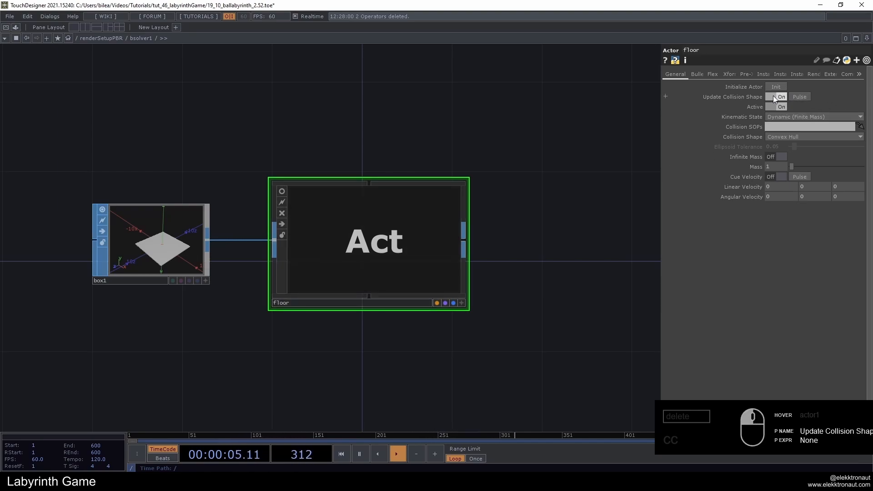
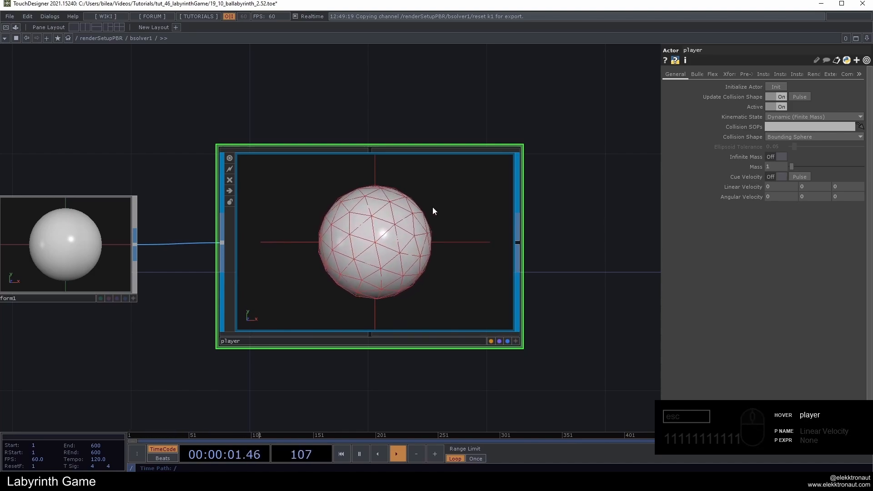
Reset the simulation repeatedly and check the player ball's start on the maze in the perform window.
key(1)
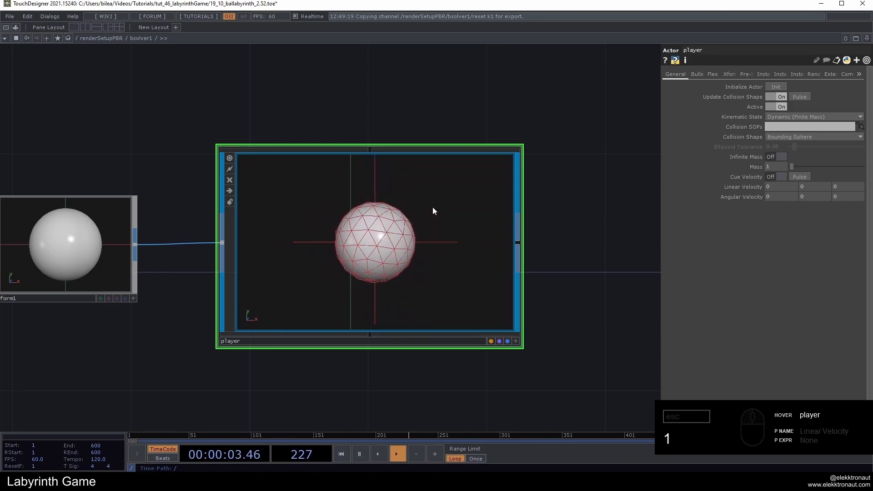
key(F1)
key(1)
key(1)
key(1)
key(1)
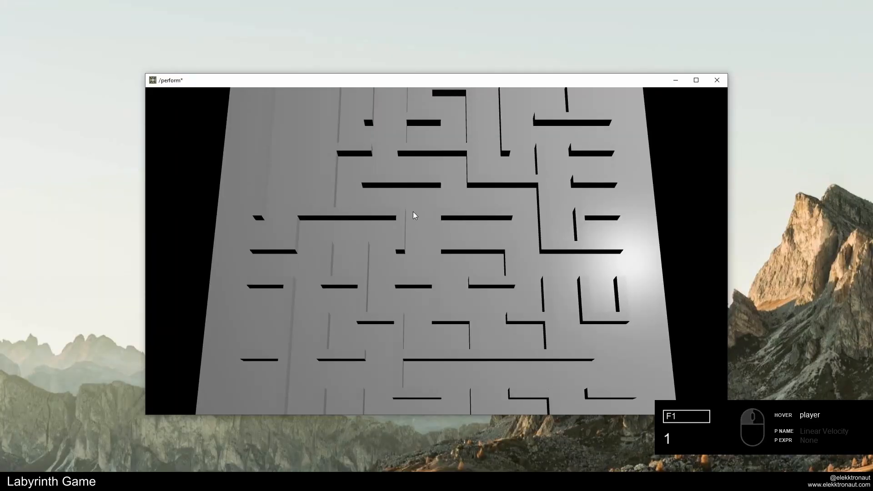
key(Escape)
scroll(433, 209, down, 5)
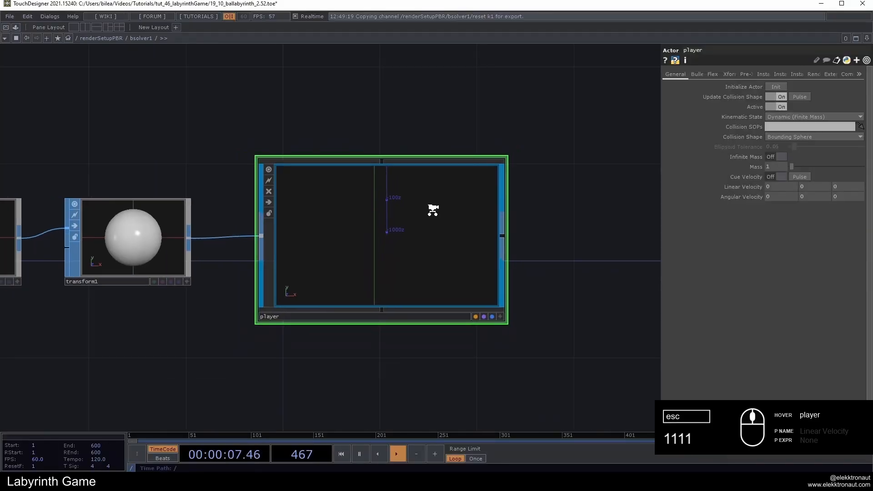
Set the Y translate of transform1, which feeds the player actor, to 2.
key(1)
drag(415, 128, 483, 136)
key(1)
scroll(457, 184, up, 3)
click(212, 255)
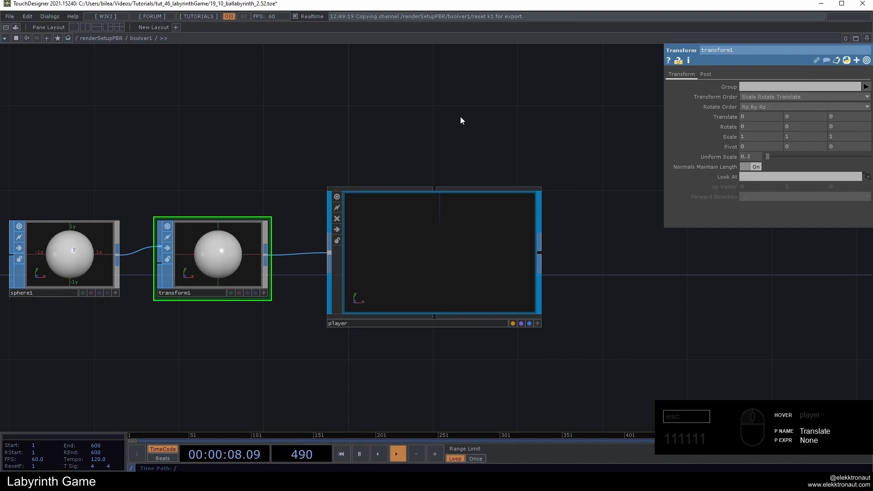
drag(348, 132, 366, 133)
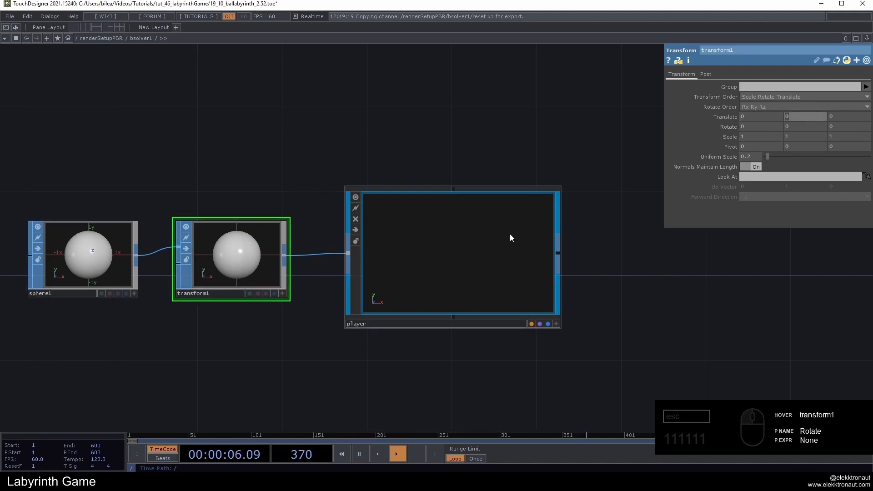
Check the board's framing in the perform window and set the FOV Angle of cam1 to 50.
key(F1)
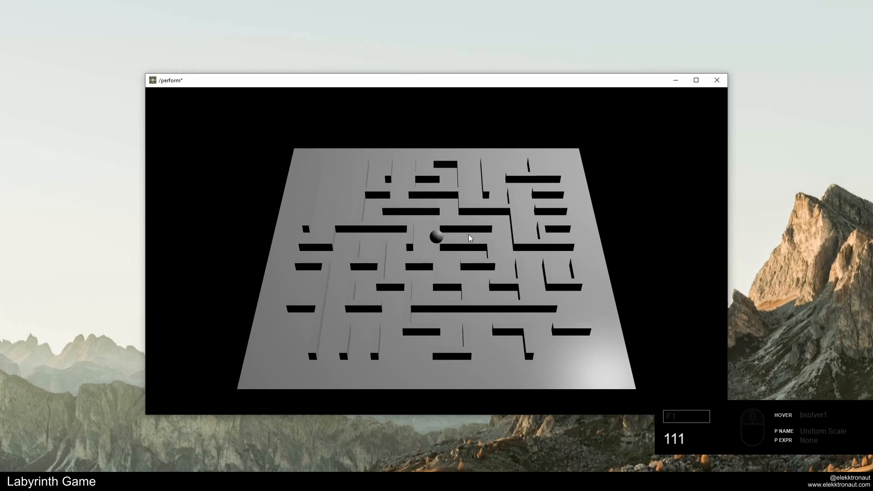
key(Escape)
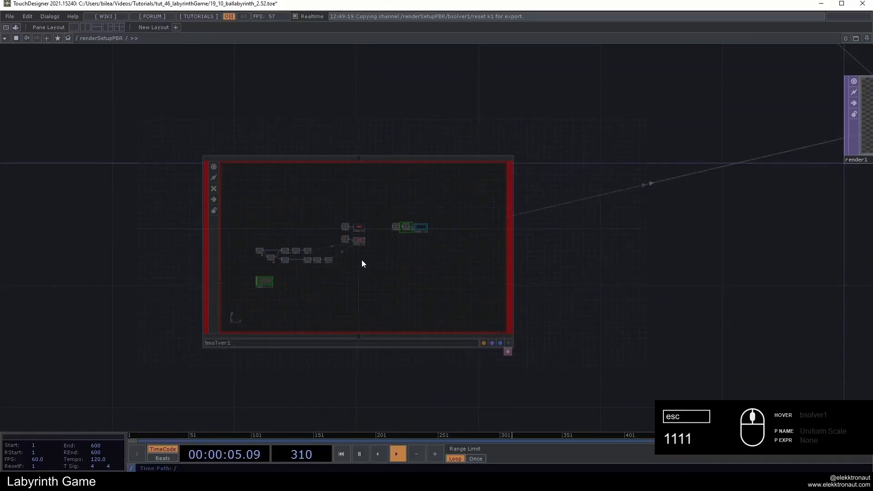
click(735, 74)
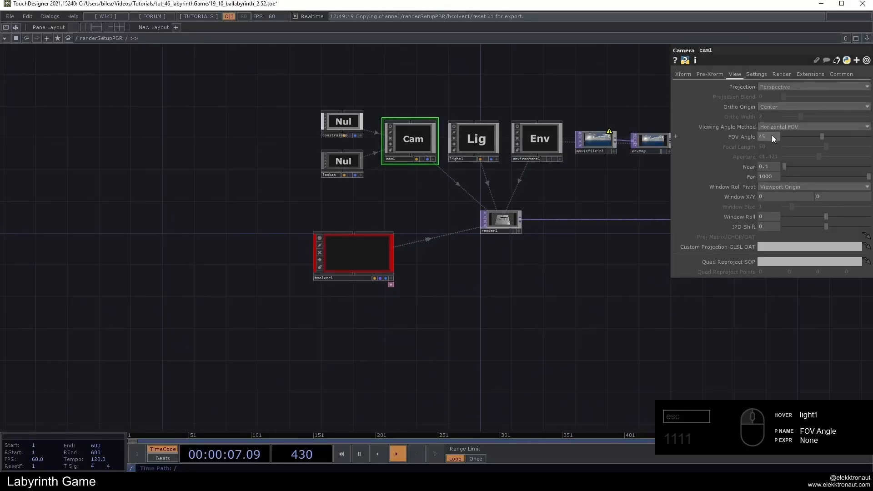
scroll(367, 248, up, 3)
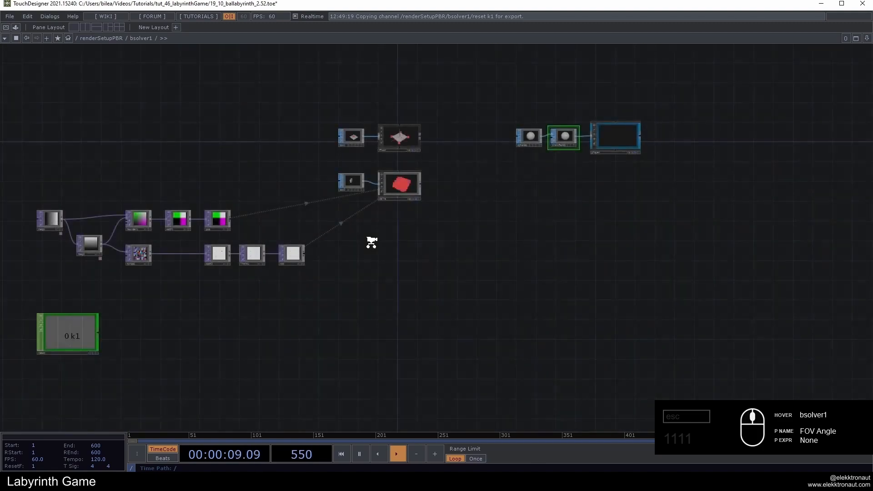
Reset the simulation several times in the perform window to watch the ball drop onto the maze.
key(F1)
click(485, 208)
key(1)
key(1)
key(1)
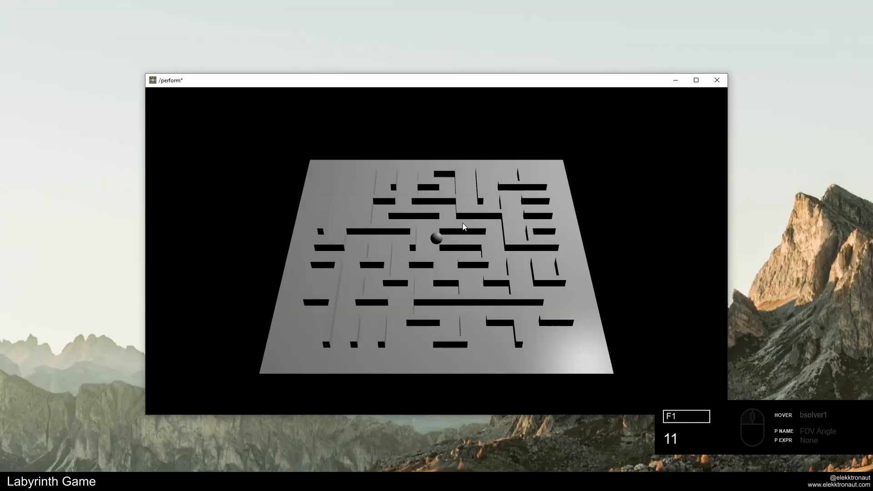
key(1)
key(1)
key(Escape)
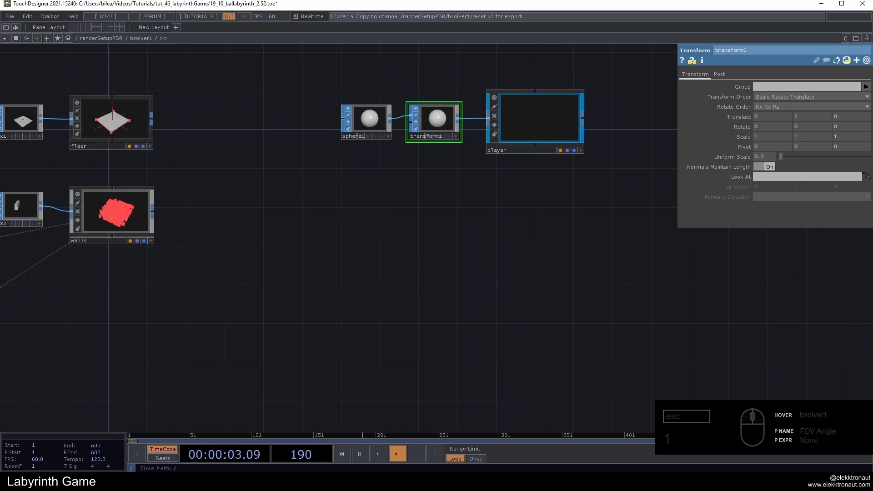
Add a Tube SOP in the free area of the bsolver1 network as the coin's geometry.
double_click(281, 277)
text(tu)
click(217, 167)
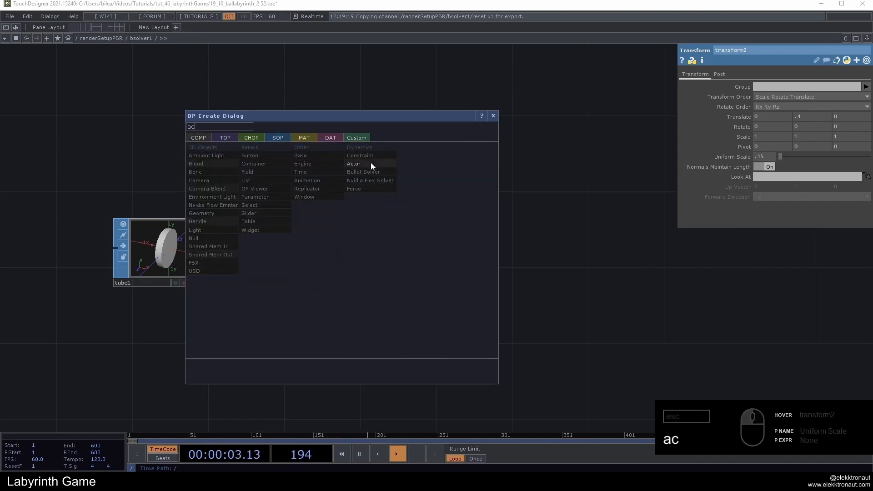
Add an Actor COMP wired to transform2 and name it coin.
click(371, 164)
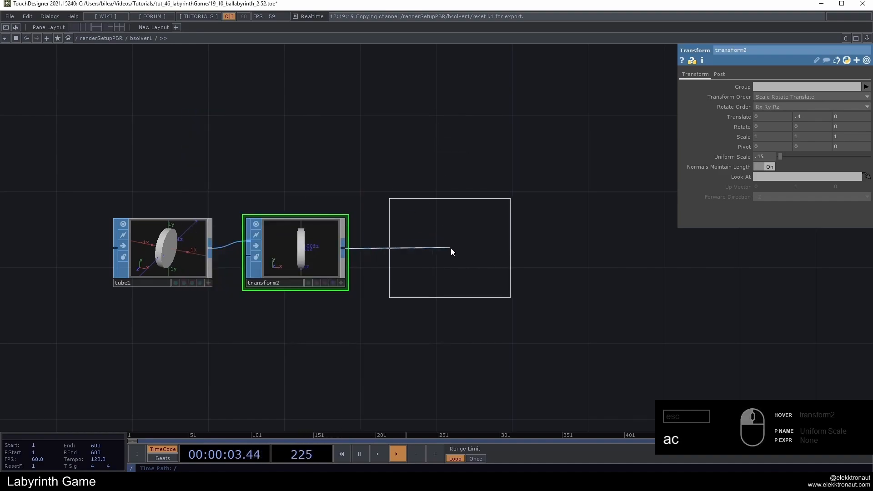
click(457, 249)
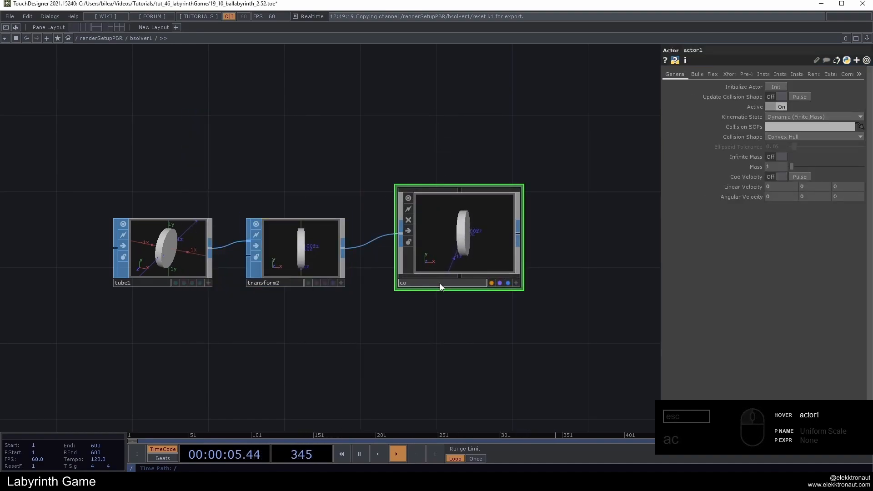
text(coin)
key(Return)
Enlarge the coin actor's node and color it magenta.
drag(513, 185, 573, 172)
drag(459, 276, 478, 314)
key(c)
click(50, 412)
key(c)
drag(605, 328, 484, 347)
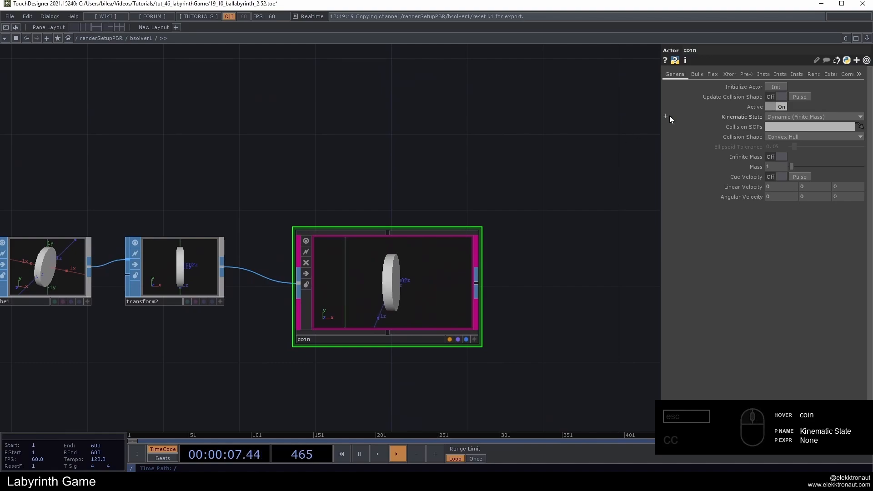
Turn on Display Guide in the coin actor's Bullet settings.
click(698, 74)
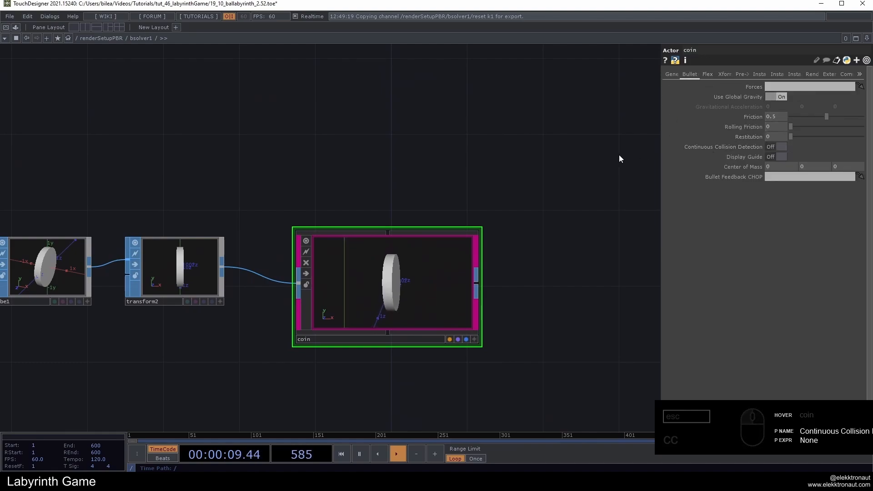
click(776, 157)
scroll(407, 312, up, 2)
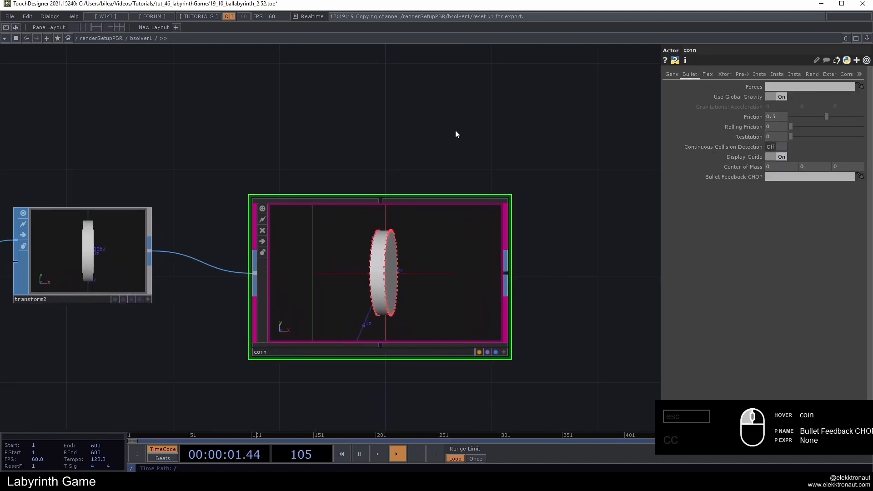
Reset the simulation and check how the coin and the ball behave, including in the perform window.
key(1)
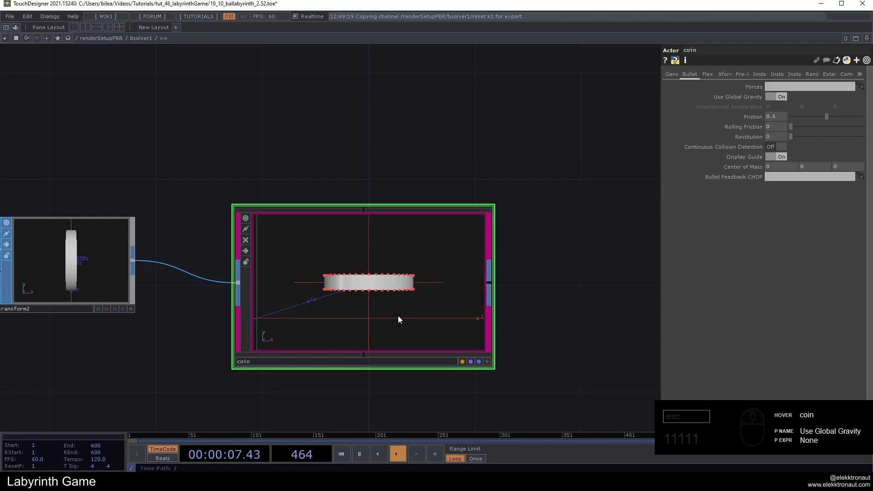
key(1)
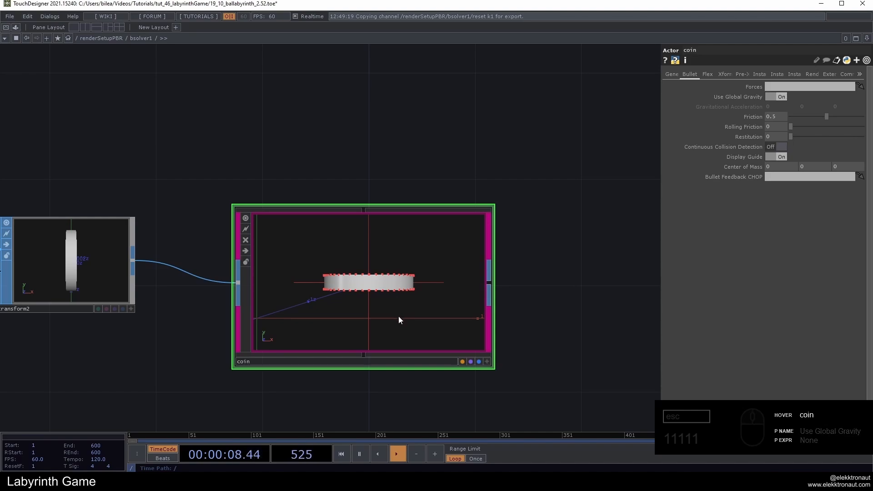
key(F1)
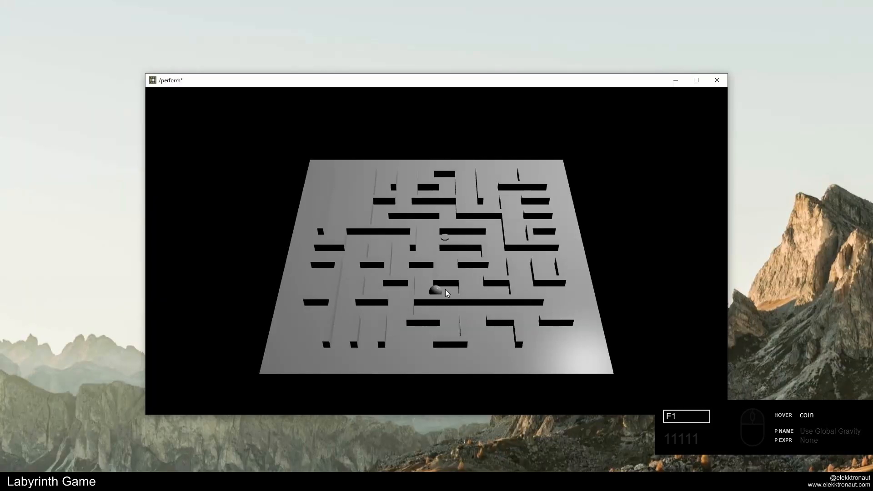
key(1)
key(Escape)
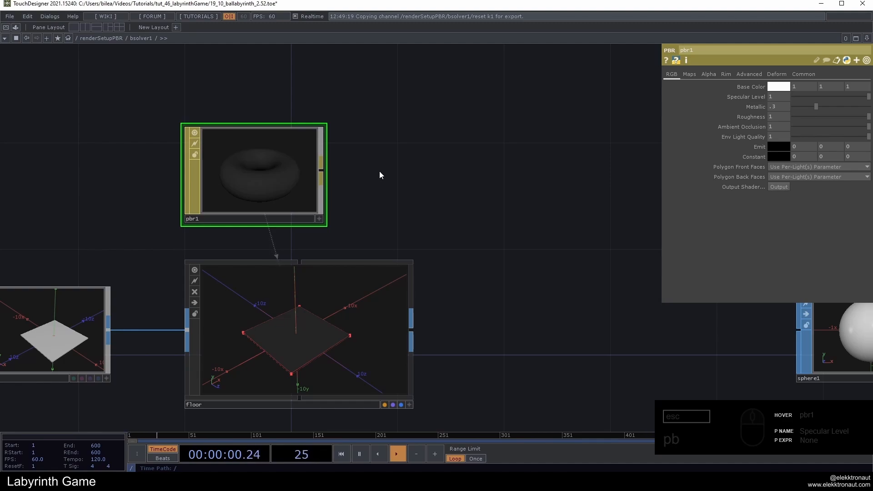
Set the Roughness of the floor's pbr1 material to 0 and check the reflections in the perform window.
key(F1)
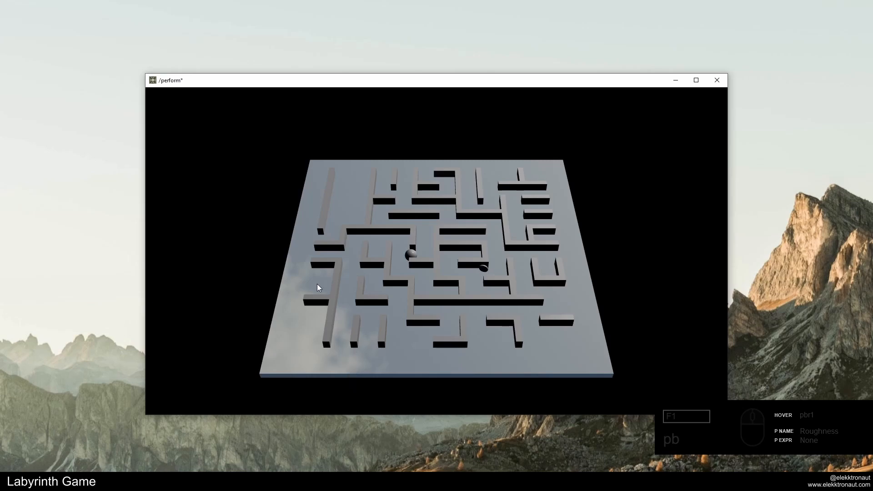
key(Escape)
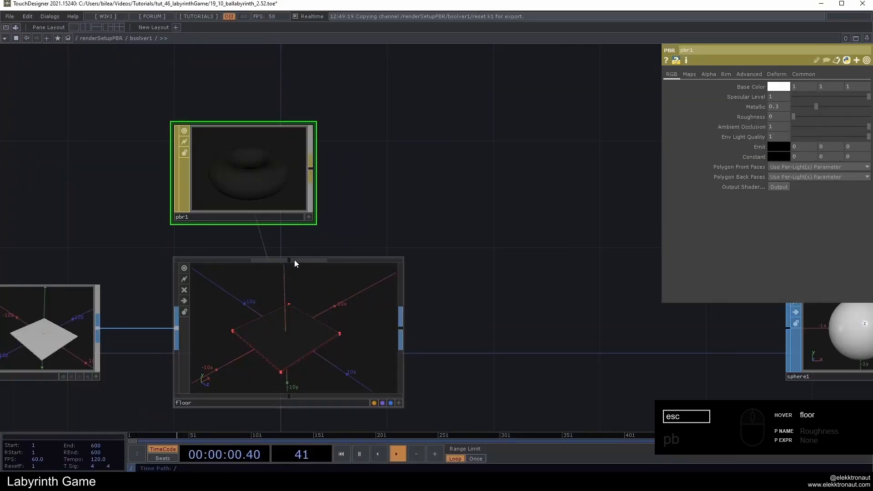
Examine the environment image in moviefilein1 that lights the scene, and return to the bsolver1 component.
scroll(243, 232, down, 5)
scroll(244, 230, down, 5)
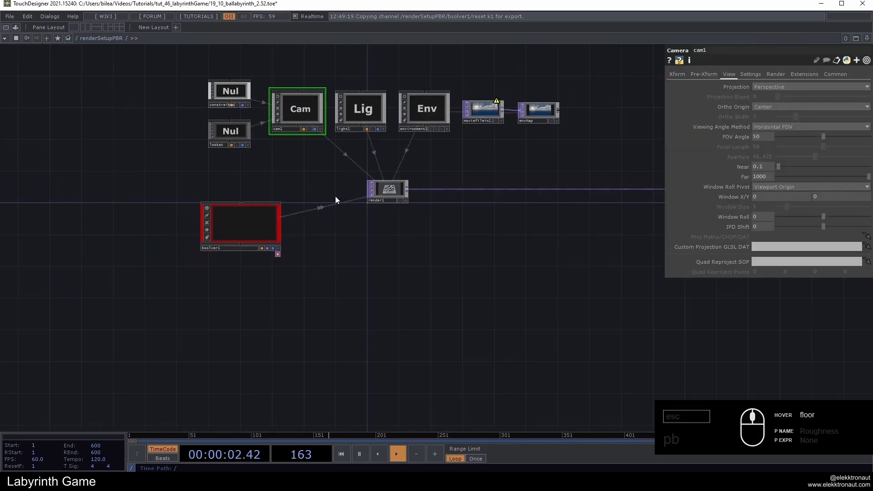
scroll(476, 116, up, 5)
click(477, 118)
scroll(479, 117, up, 4)
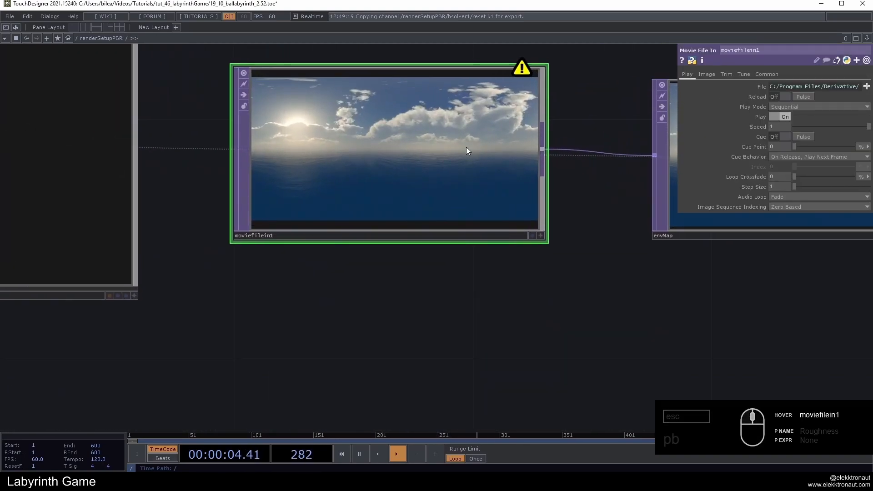
scroll(402, 157, down, 4)
scroll(408, 136, up, 3)
scroll(409, 141, down, 4)
scroll(334, 282, up, 5)
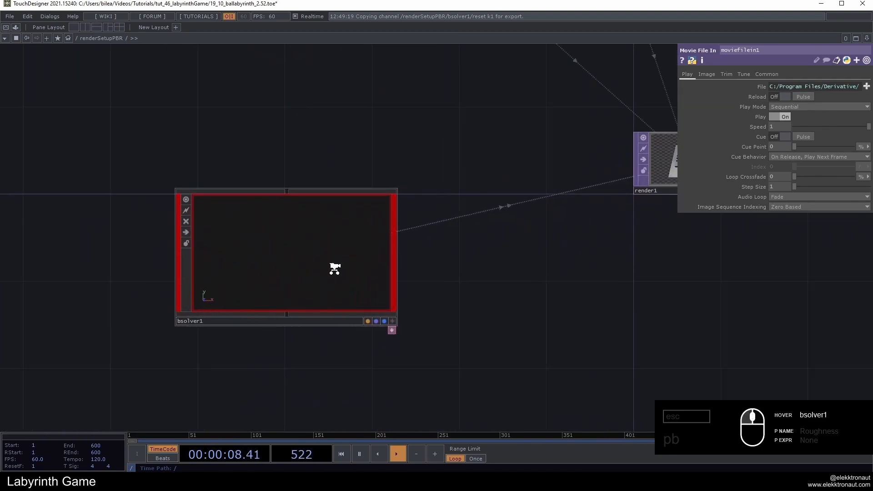
Set the roughness of the floor's pbr1 material inside bsolver1 to 0.15.
scroll(416, 111, up, 5)
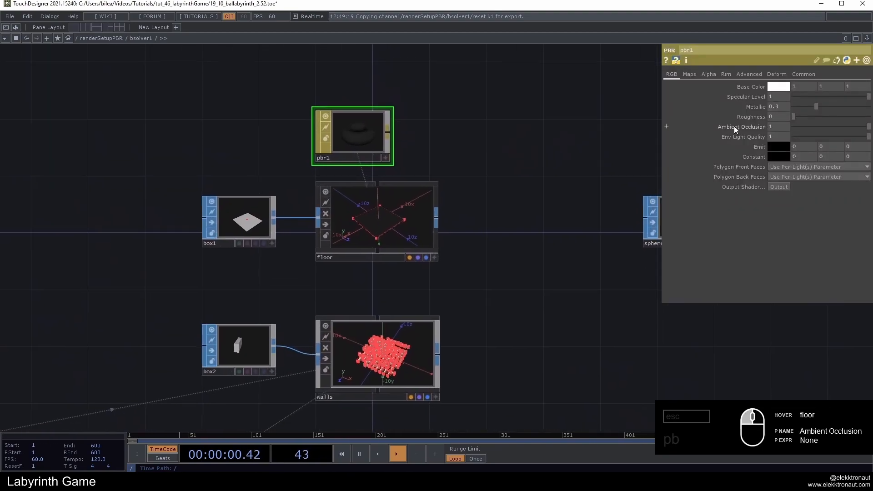
text(.15)
key(Return)
Add a Phong material below the walls actor and assign it to the walls.
drag(505, 173, 434, 115)
drag(424, 248, 450, 155)
double_click(292, 274)
text(ph)
click(292, 274)
click(293, 277)
drag(293, 279, 293, 191)
click(300, 195)
Set the walls' Phong diffuse color to white (1, 1, 1) and check it in the perform window.
scroll(228, 214, up, 5)
scroll(228, 214, down, 7)
scroll(229, 213, down, 4)
key(F1)
key(Escape)
Add a Constant material above the player actor and assign it to the player.
scroll(439, 173, up, 5)
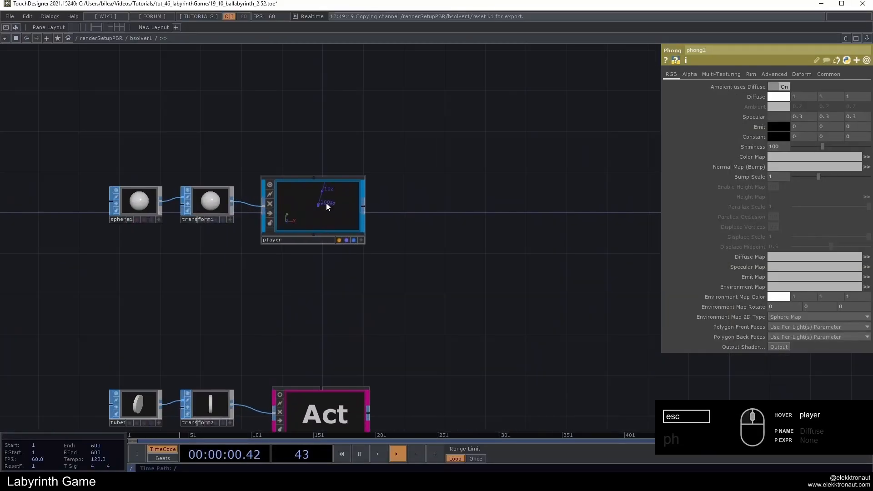
click(439, 158)
scroll(314, 136, up, 4)
double_click(267, 129)
text(con)
drag(267, 129, 291, 254)
Add a Rectangle TOP with a 1024 x 1024 resolution and use it as the color map of the constant1 material.
text(rec)
click(408, 129)
drag(523, 140, 569, 171)
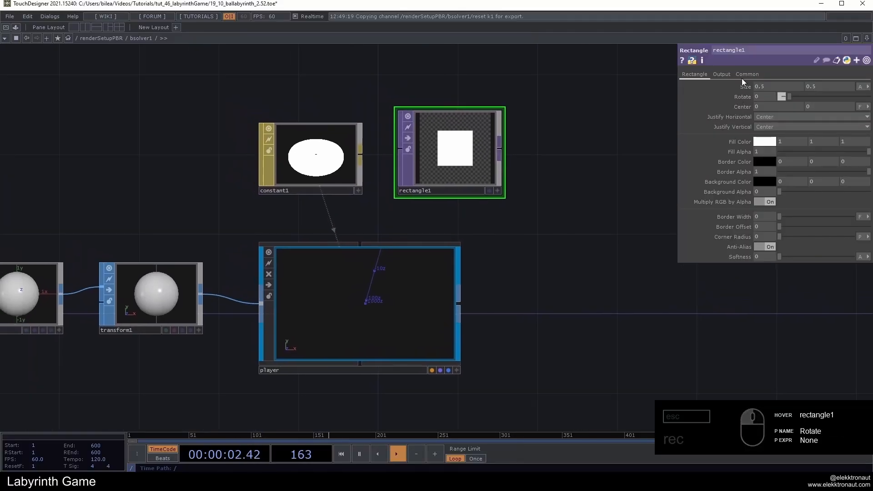
click(747, 74)
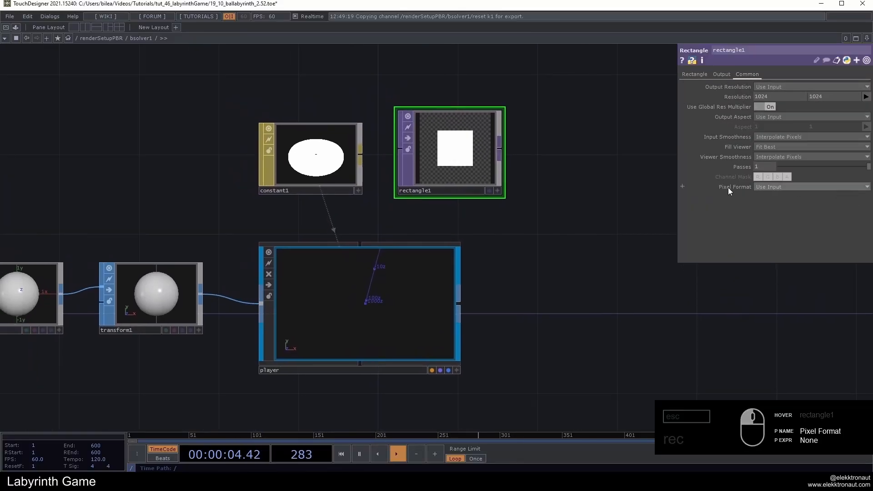
drag(660, 184, 608, 185)
click(697, 74)
drag(416, 116, 304, 143)
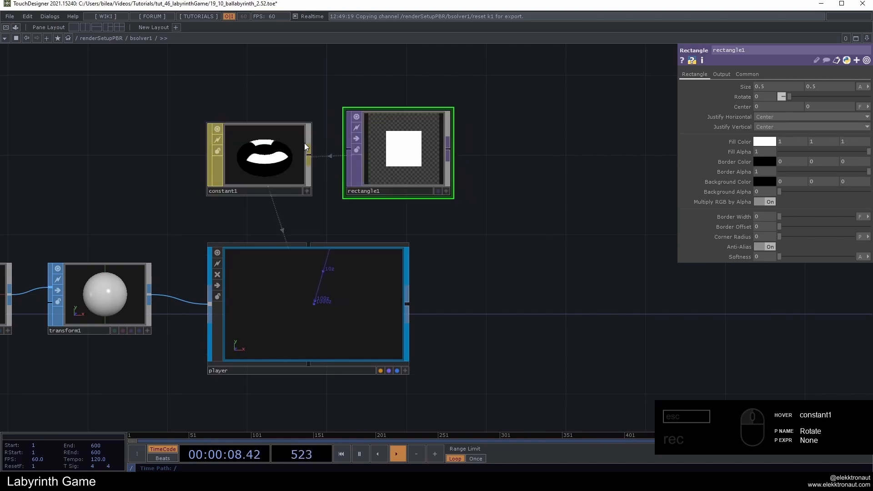
Give rectangle1 a light blue background (0, 0.733333, 1) with alpha 1 and a black fill.
click(764, 182)
click(809, 106)
click(836, 88)
drag(779, 192, 869, 192)
click(764, 142)
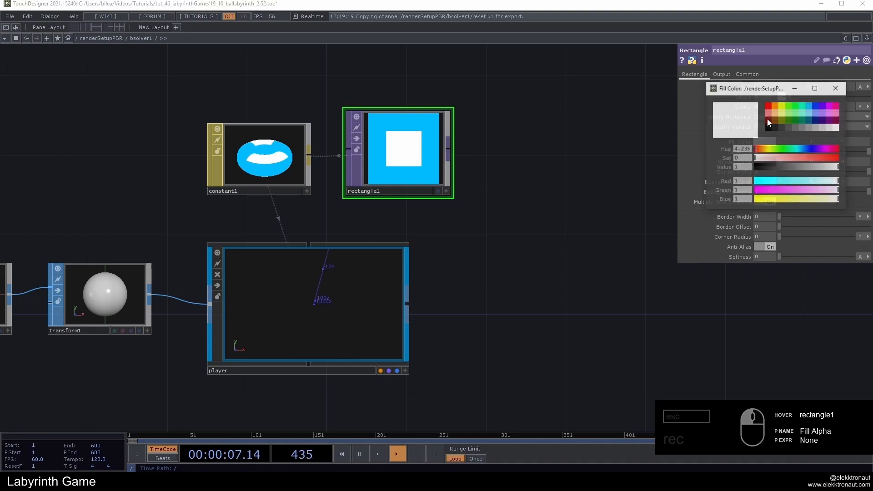
click(769, 127)
click(836, 88)
Set rectangle1's size to 1 by 0.1 and check the striped ball in the perform window.
click(814, 86)
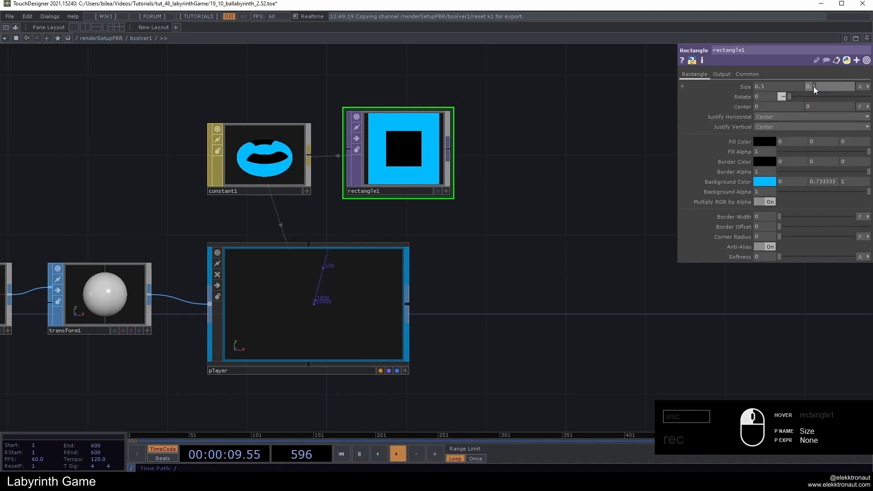
text(0.1)
click(557, 129)
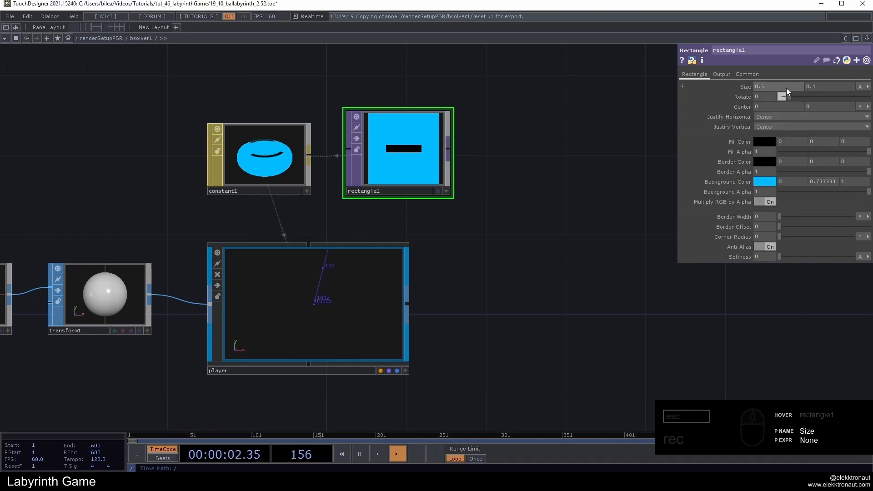
key(F1)
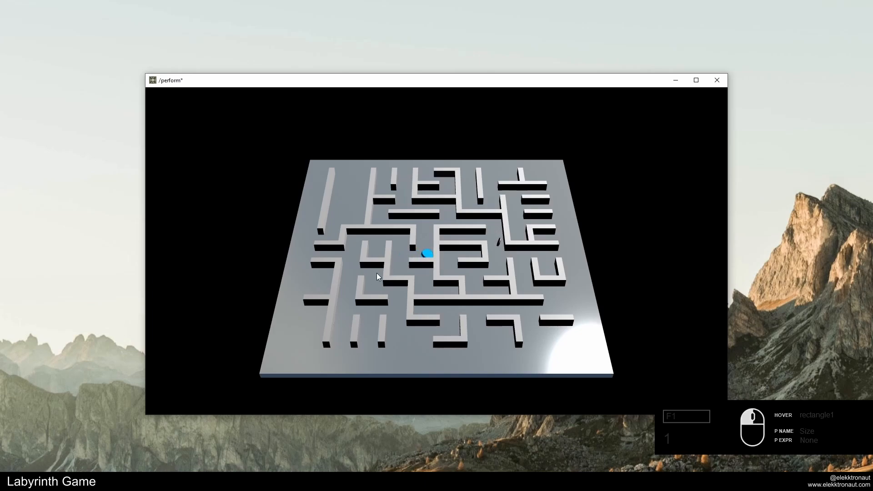
key(Escape)
Add a Phong material with a pink Constant color (1, 0, 0.55294) and assign it to the coin actor.
scroll(385, 253, down, 3)
drag(428, 289, 450, 185)
scroll(493, 203, down, 1)
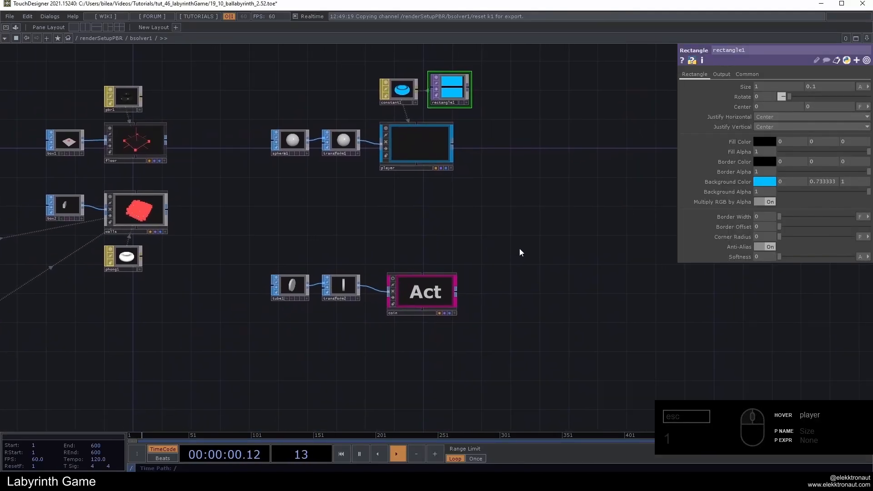
scroll(414, 291, up, 3)
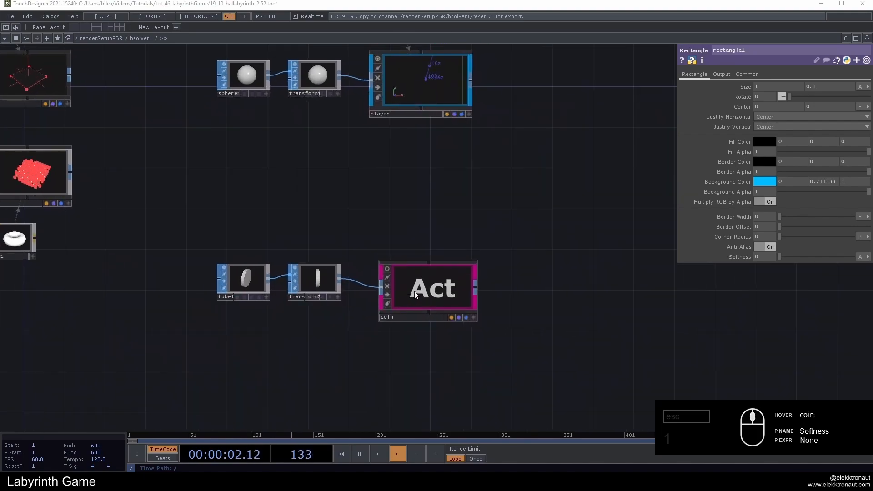
click(414, 291)
scroll(356, 231, up, 2)
drag(355, 235, 340, 247)
key(Tab)
text(ph)
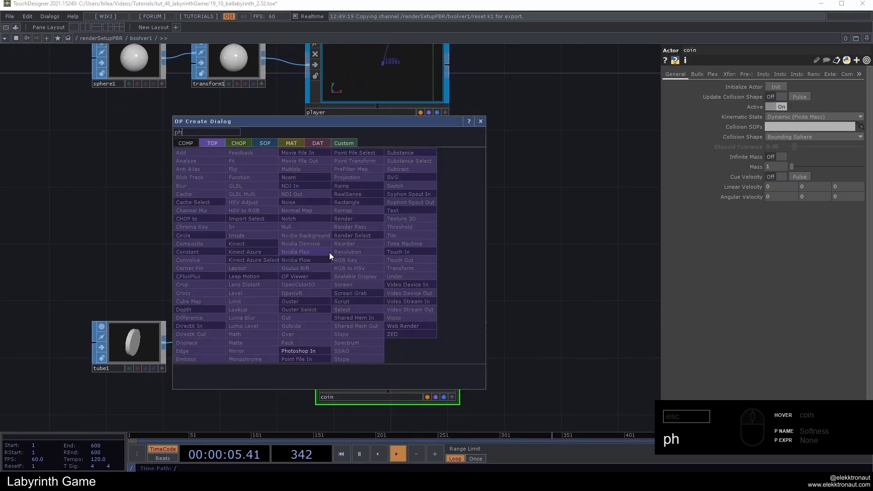
click(299, 143)
click(207, 221)
Check the coin's new color and the movement of coin and ball in the perform window.
key(F1)
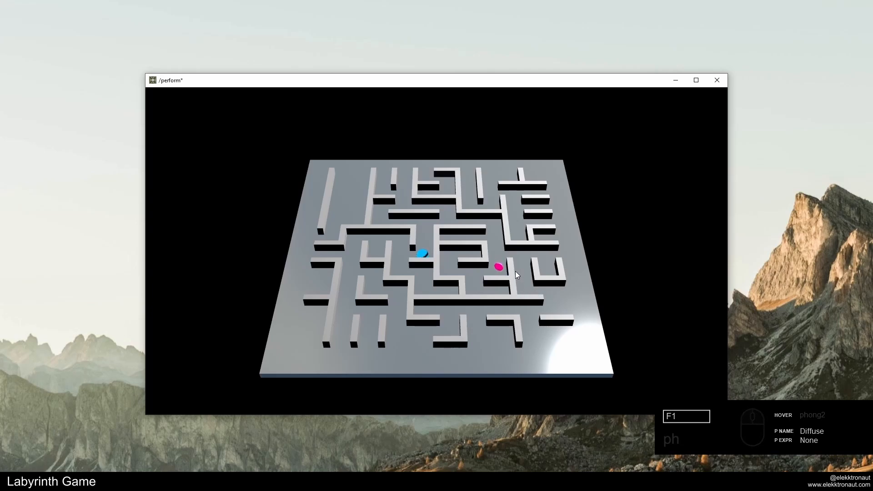
click(493, 282)
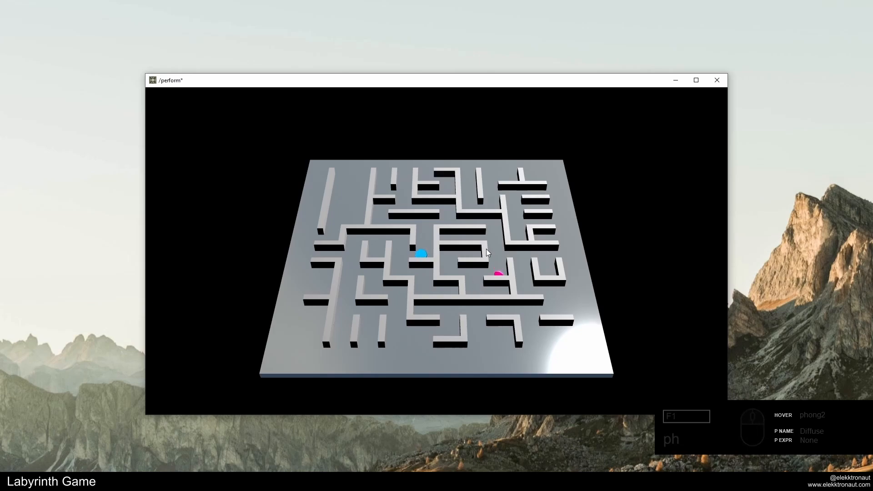
key(Escape)
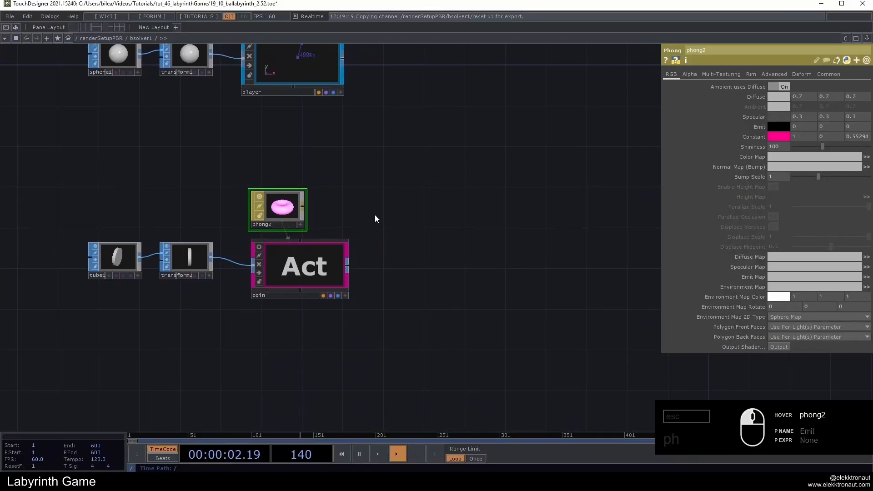
key(F1)
key(Escape)
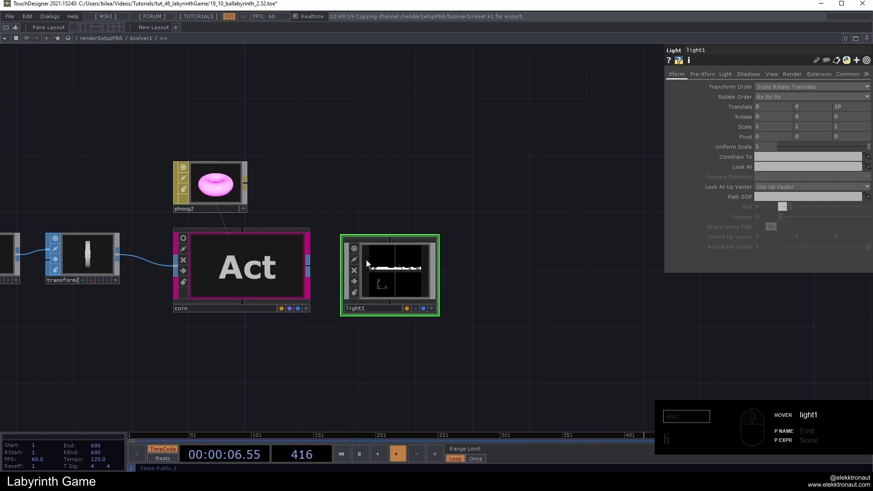
Add a light and a null named constrain beside the coin, and link the light's color to the phong2 material.
click(411, 277)
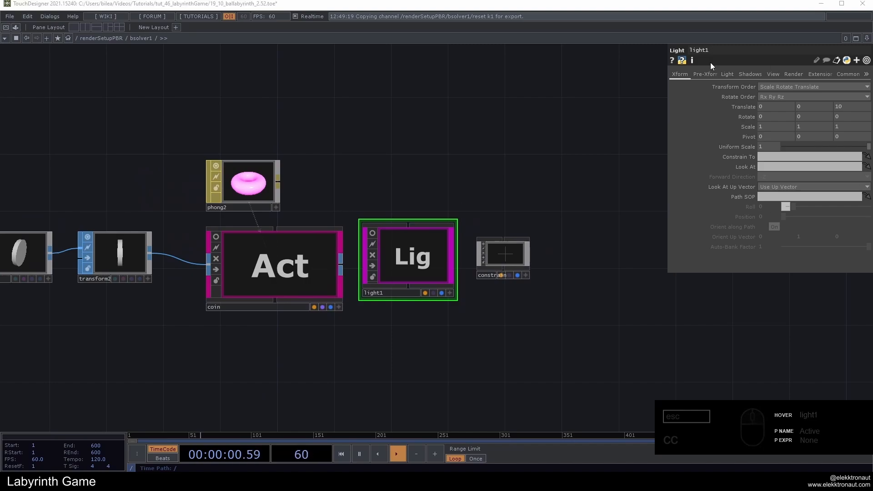
click(727, 74)
click(765, 87)
click(836, 88)
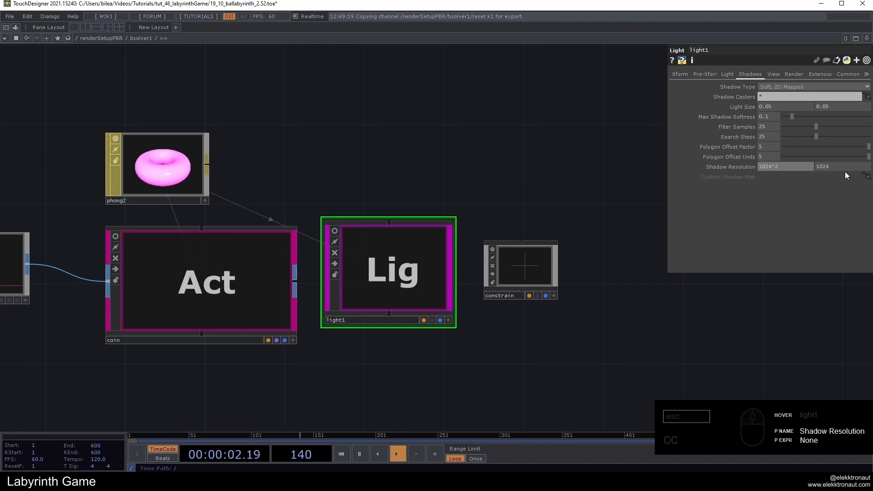
Set light1's shadows to Soft, 2D Mapped with a shadow resolution of 1024*2 in both dimensions.
click(850, 167)
text(*2)
click(461, 167)
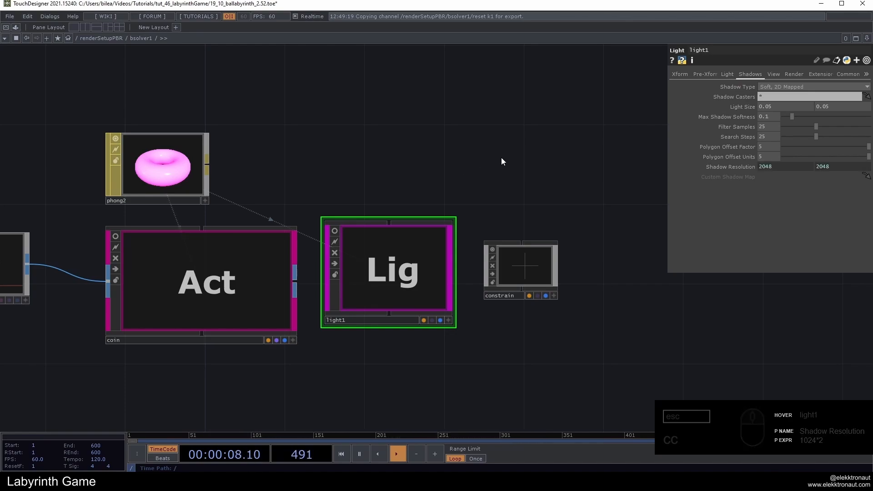
Copy transform2's translate parameter to the constrain null as a reference, and set the null's Y translate to 0.
drag(501, 157, 588, 141)
click(68, 248)
right_click(734, 114)
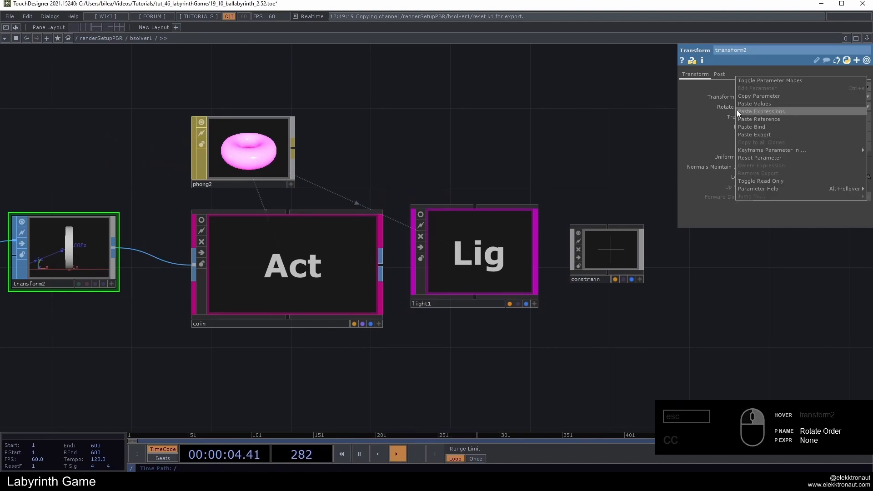
click(748, 95)
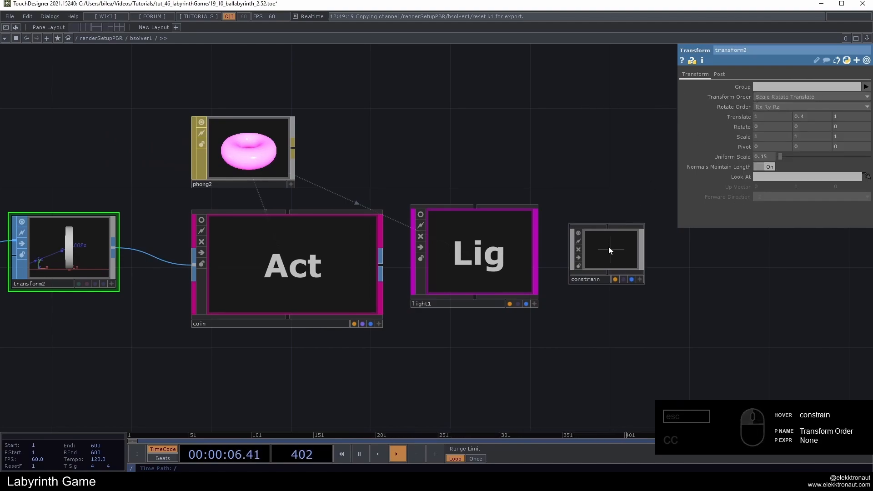
drag(609, 246, 590, 231)
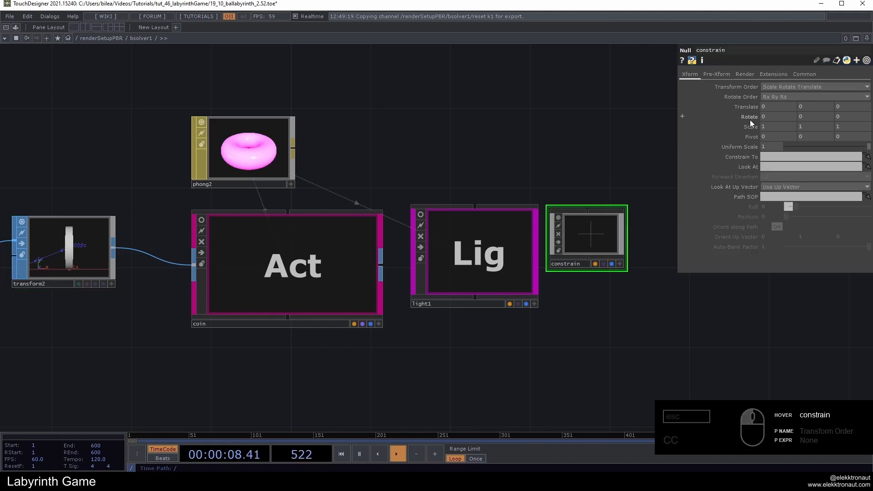
right_click(750, 110)
click(728, 111)
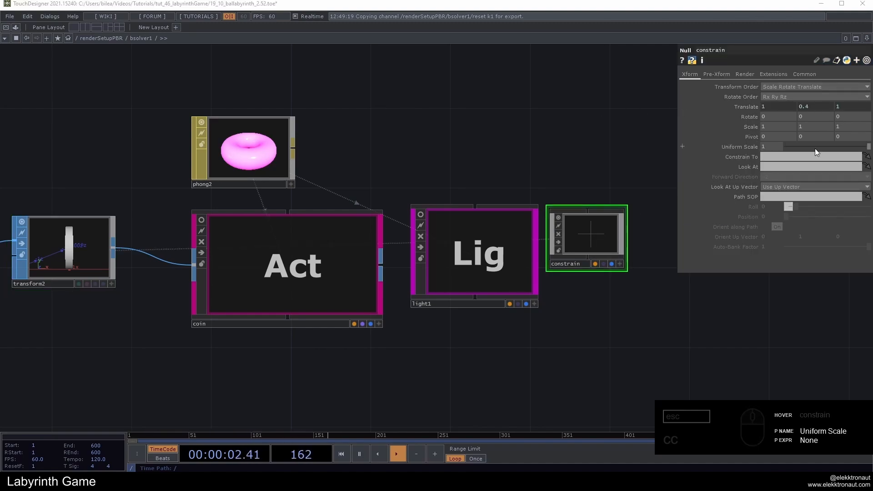
click(746, 106)
click(744, 107)
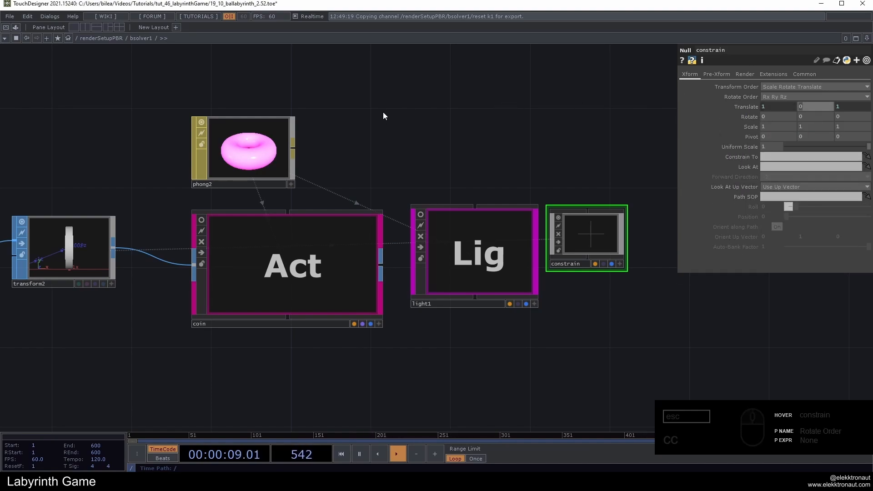
Constrain light1 to the constrain null with its translate at 0, 0, 0, and add the bsolver1 light to render1's Lights.
click(498, 196)
drag(488, 173, 431, 163)
click(450, 231)
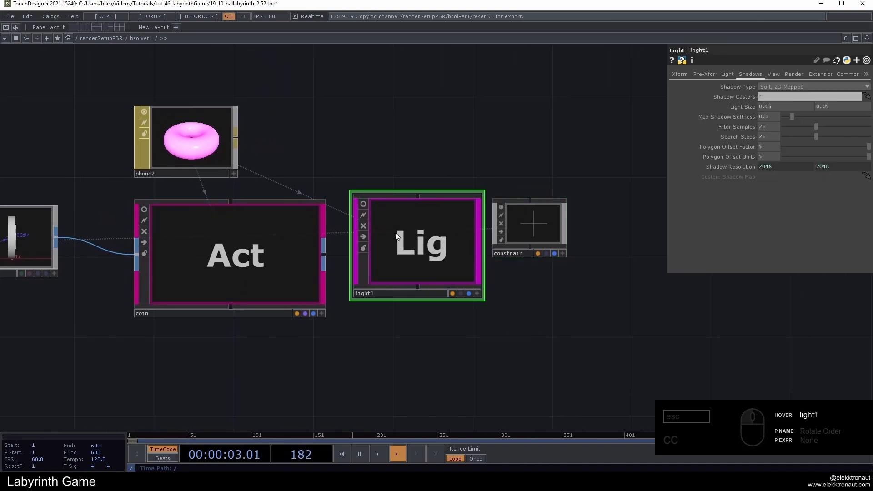
drag(545, 235, 743, 148)
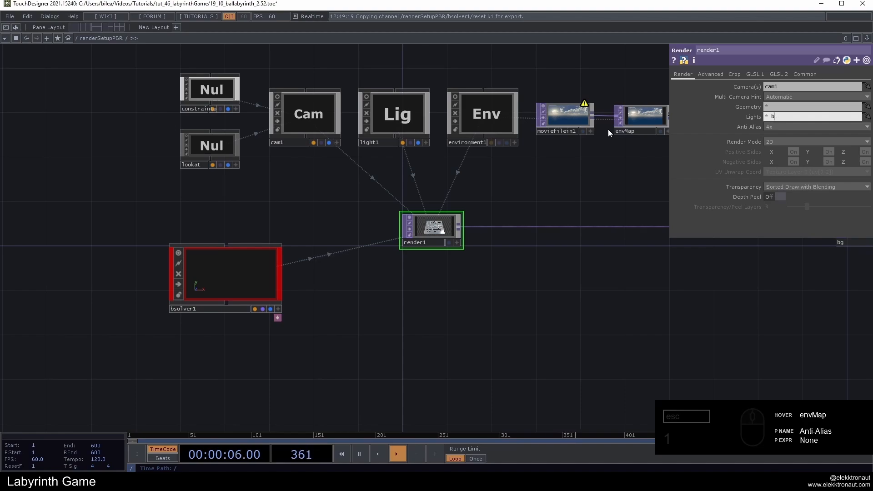
text(solver1)
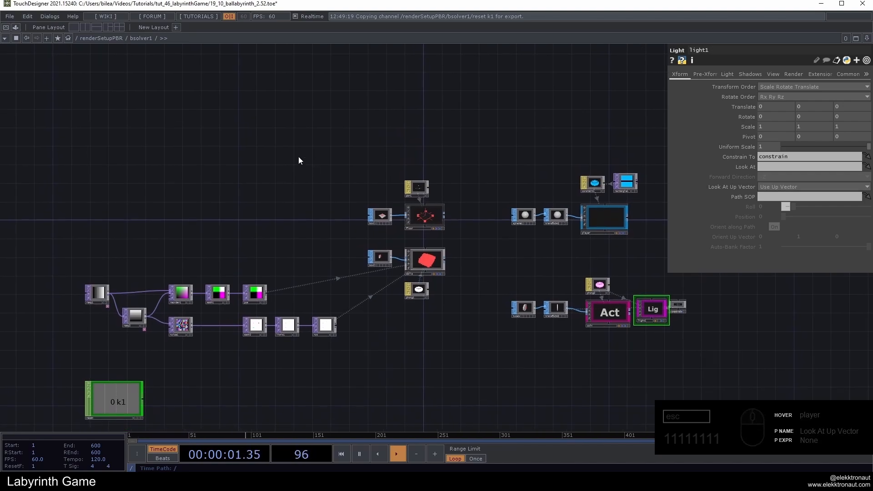
Build a CHOP chain from a Panel's rollu and rollv through Merge, Math and Lag, renamed to rx rz, ending in a Null named rotation.
double_click(241, 150)
text(pane)
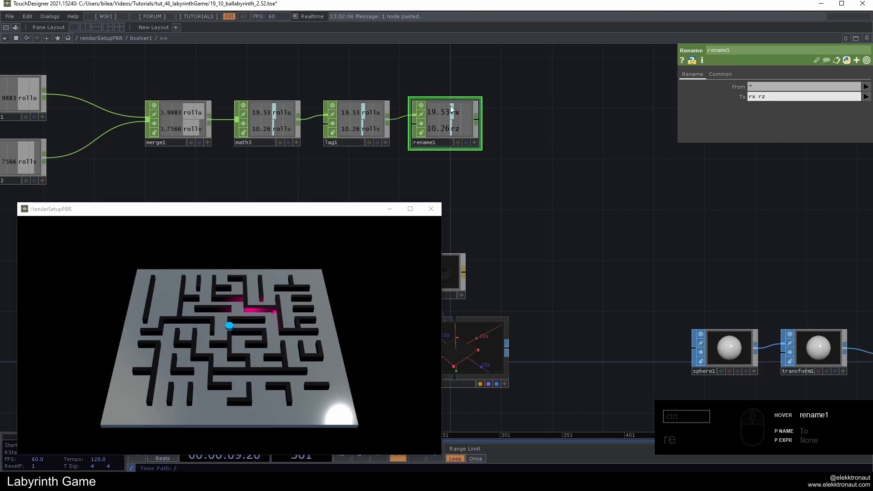
right_click(479, 118)
text(n)
click(499, 151)
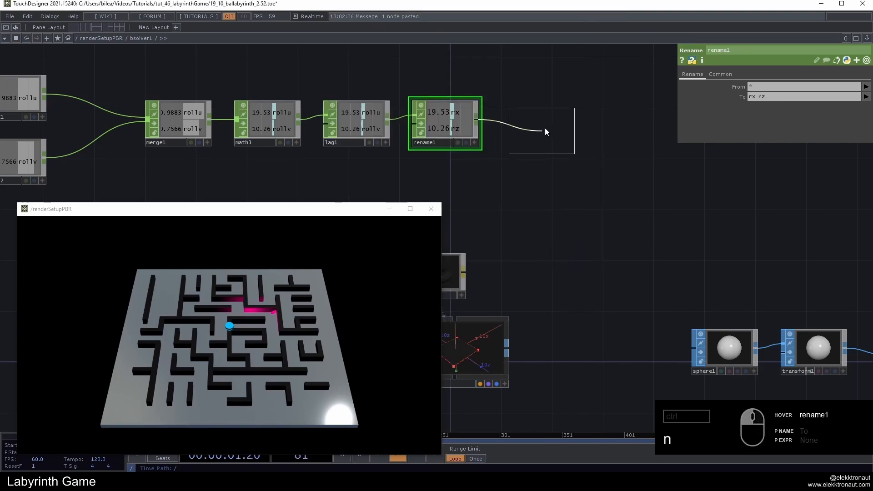
click(533, 140)
text(roa)
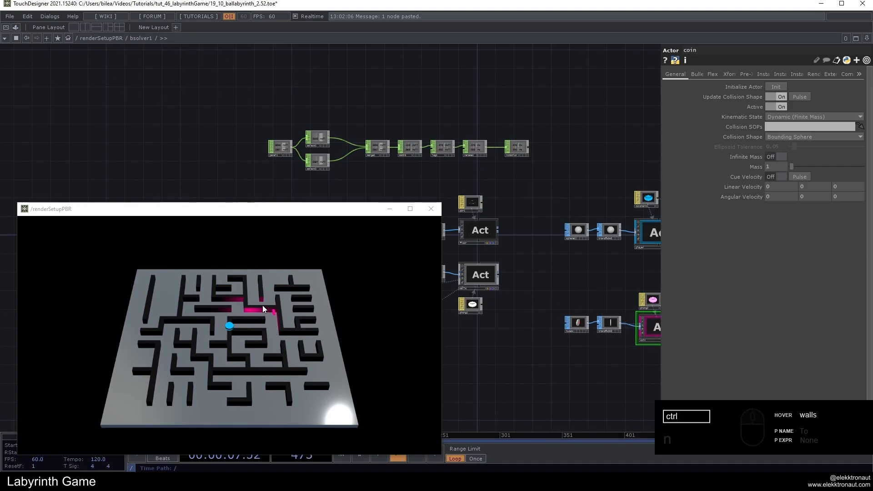
Reference the rotation null's rx and rz channels in the X and Z Rotate values of the coin, walls and floor actors together.
ctrl+click(486, 274)
ctrl+click(485, 233)
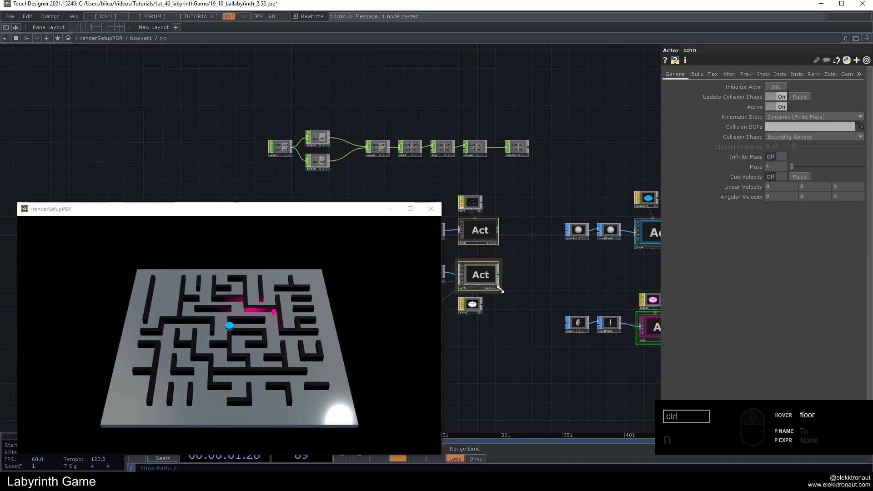
scroll(527, 152, up, 5)
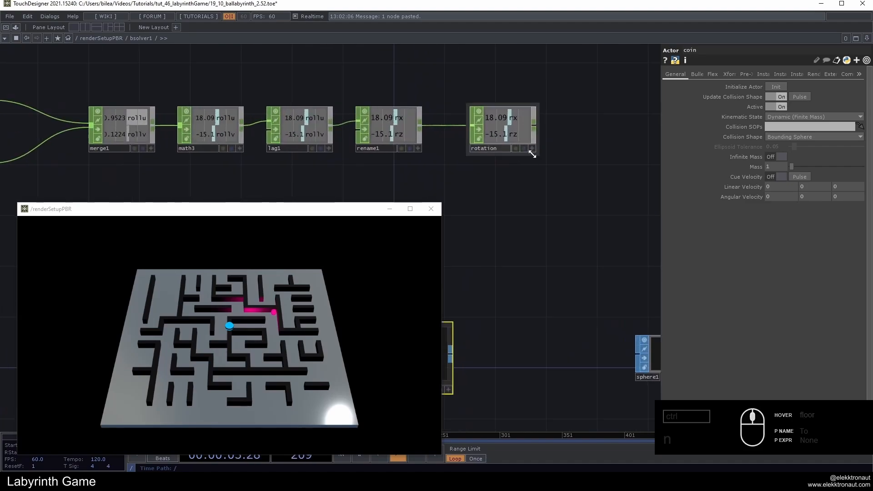
click(729, 75)
scroll(546, 146, down, 8)
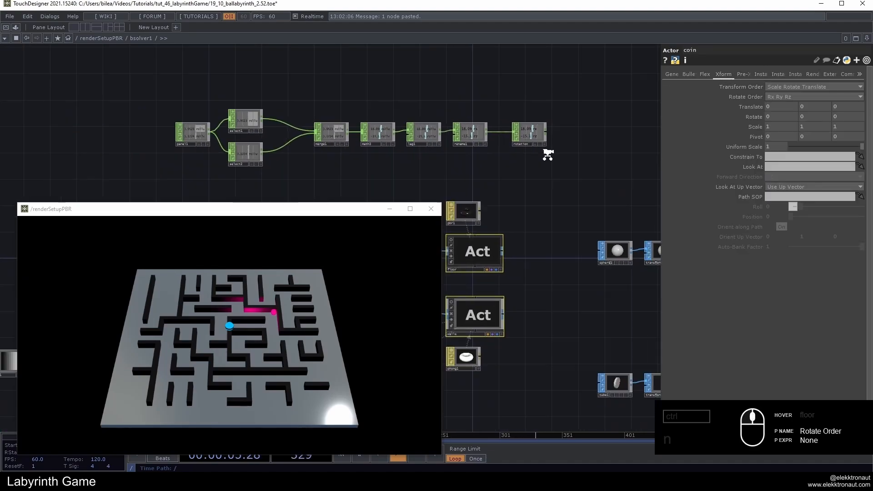
scroll(592, 124, up, 5)
drag(542, 158, 575, 88)
click(515, 109)
drag(496, 87, 777, 117)
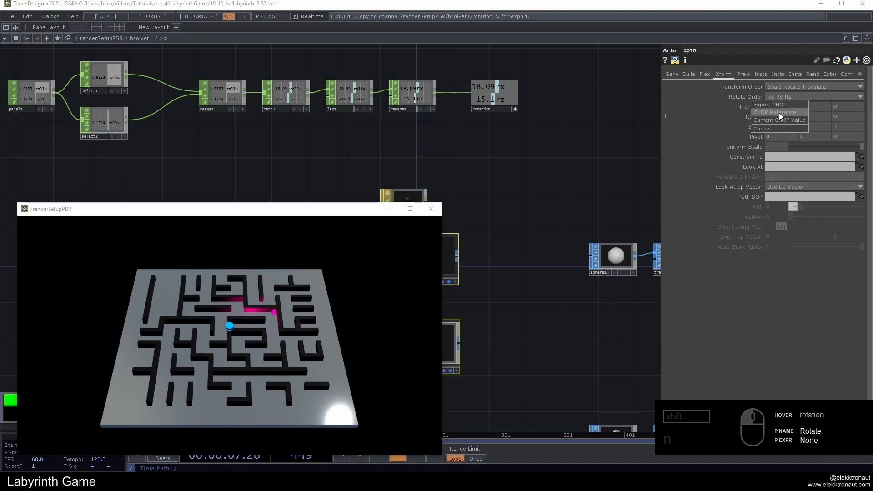
click(779, 116)
drag(495, 99, 842, 117)
click(842, 112)
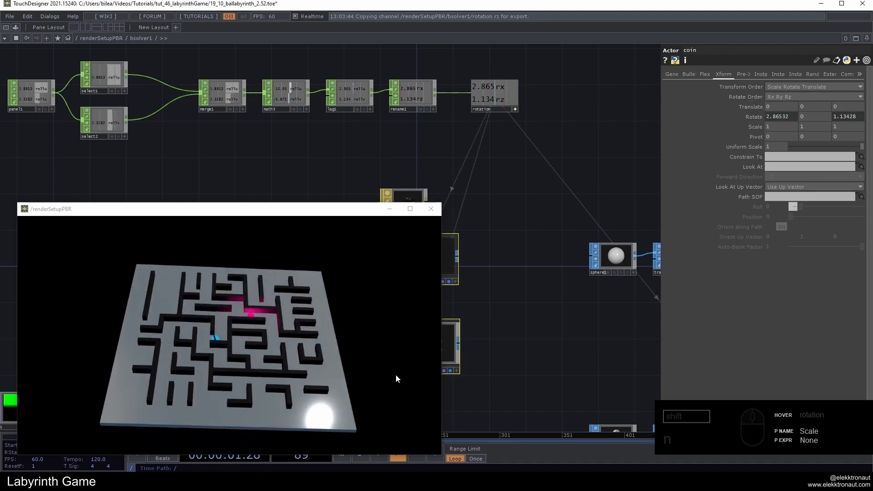
Insert a Math CHOP between select2 and merge1 on the rollv branch of the rotation chain.
drag(137, 164, 200, 166)
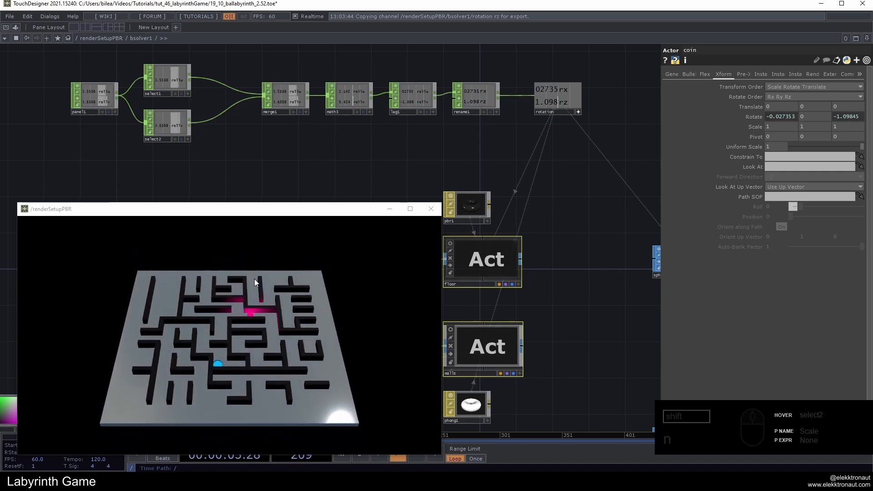
right_drag(82, 73, 188, 126)
drag(185, 125, 281, 163)
click(146, 130)
middle_drag(280, 164, 266, 145)
right_click(267, 141)
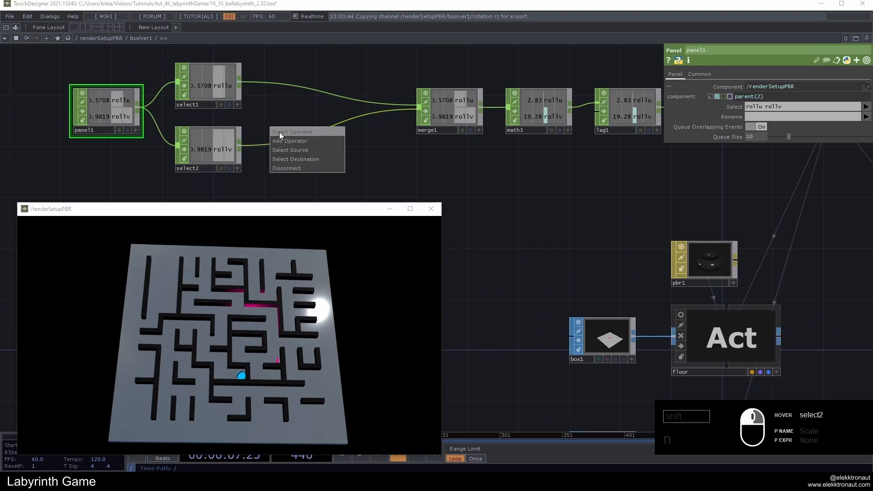
click(280, 133)
text(ma)
click(301, 71)
click(302, 152)
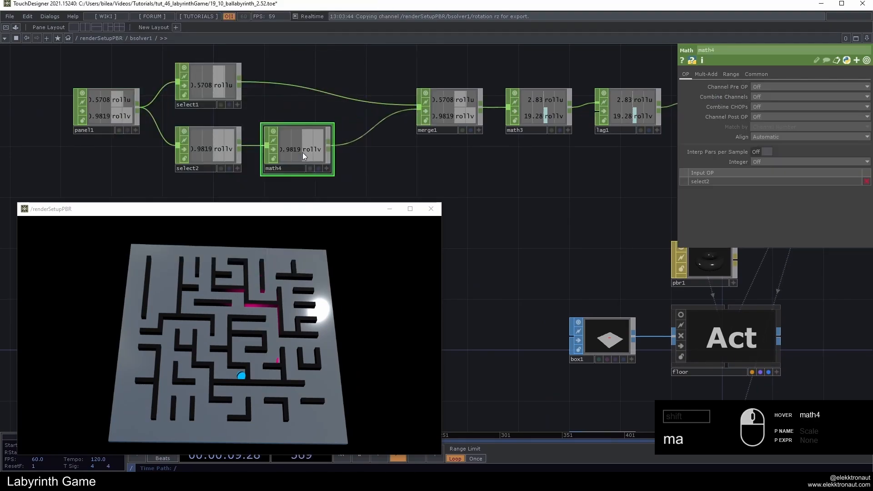
Set the To Range of the Math CHOP after select2 to 1 and 0, and close the floating renderSetupPBR viewer.
click(731, 74)
drag(758, 96, 727, 96)
text(1)
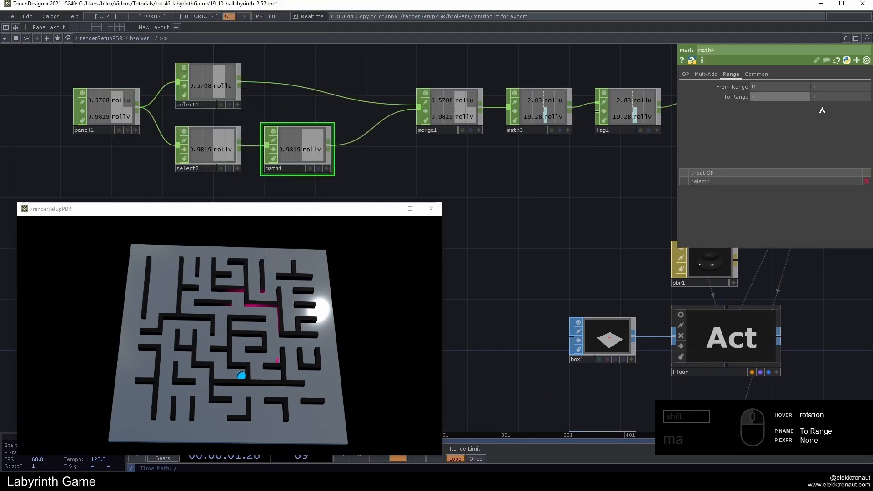
click(825, 99)
text(0)
key(Return)
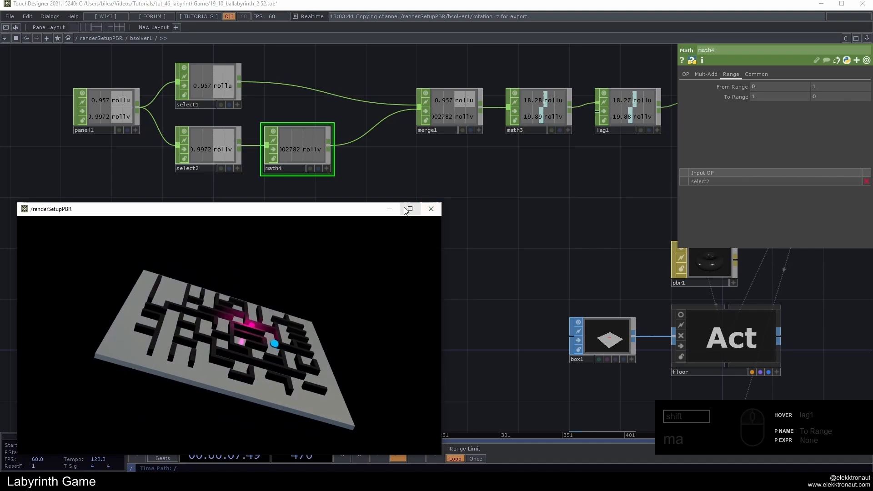
click(431, 209)
Reference count2's seed channel in noise2's Seed parameter.
scroll(344, 243, down, 6)
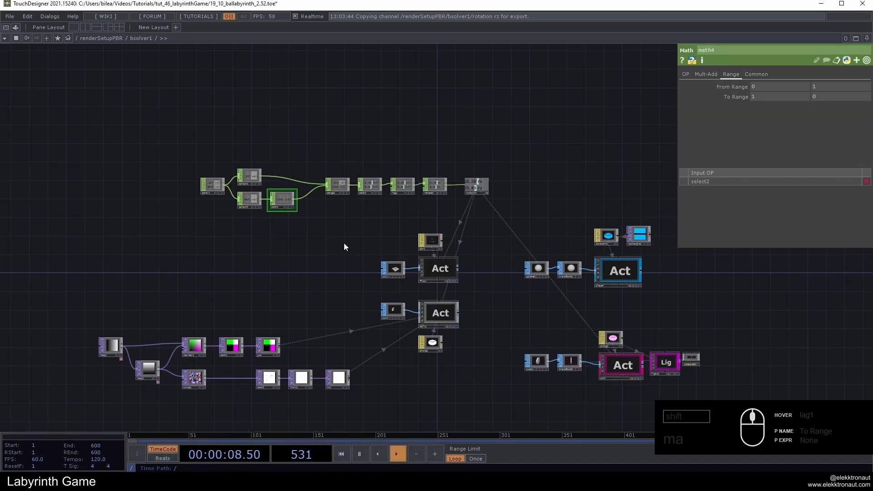
drag(258, 225, 252, 224)
drag(379, 263, 401, 232)
scroll(444, 204, down, 3)
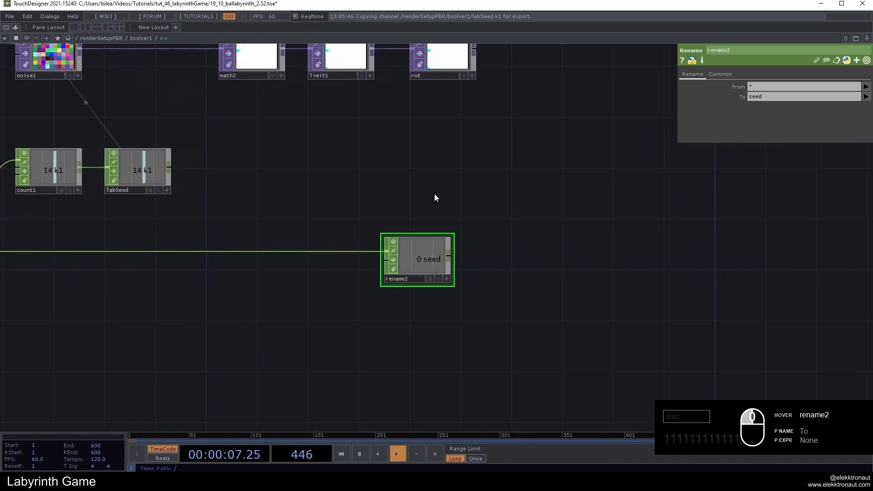
drag(435, 194, 429, 196)
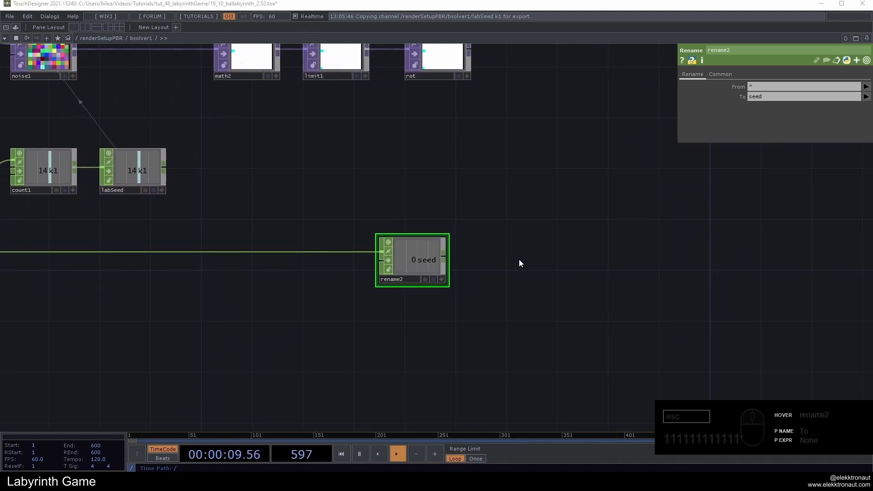
drag(468, 223, 409, 222)
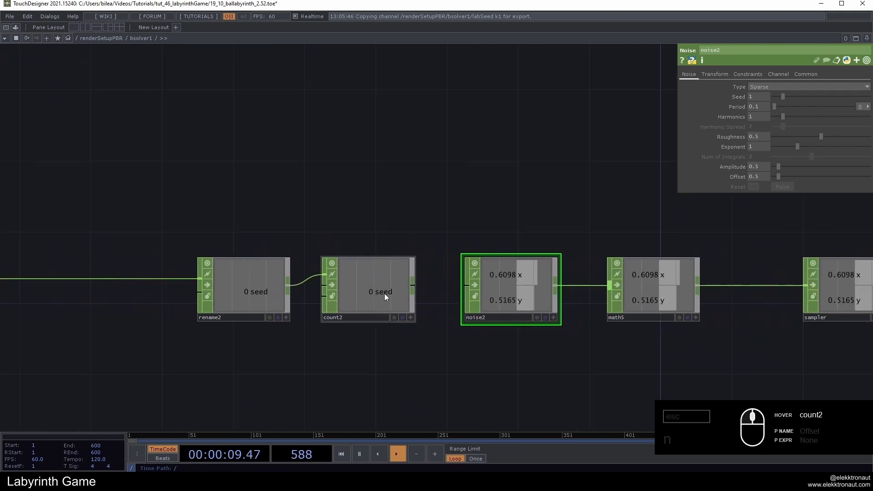
click(409, 318)
drag(378, 288, 757, 97)
click(764, 96)
drag(736, 276, 536, 267)
Trigger the reset input repeatedly to test that the seed count drives noise2's x and y values.
key(1)
key(1)
key(1)
key(1)
key(1)
key(1)
key(1)
key(1)
key(1)
key(1)
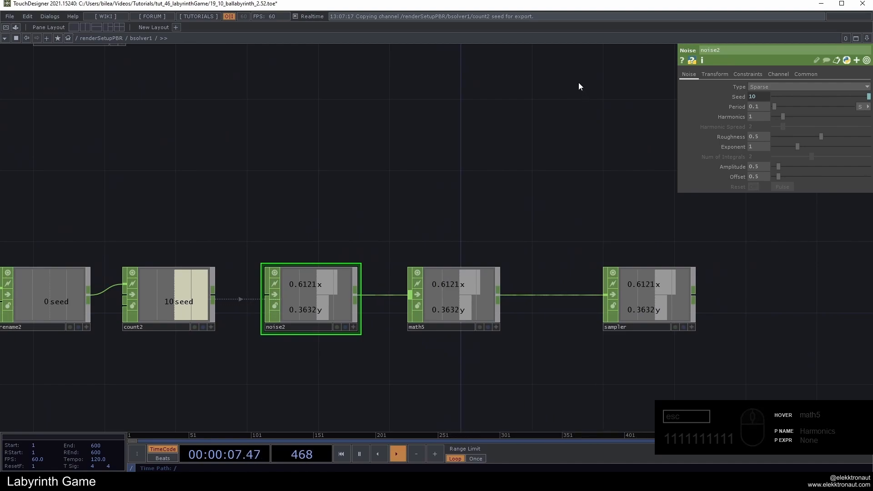
Examine the pixel values of the pos TOP and the box2 geometry that feeds the walls actor.
scroll(431, 170, down, 5)
drag(431, 169, 398, 241)
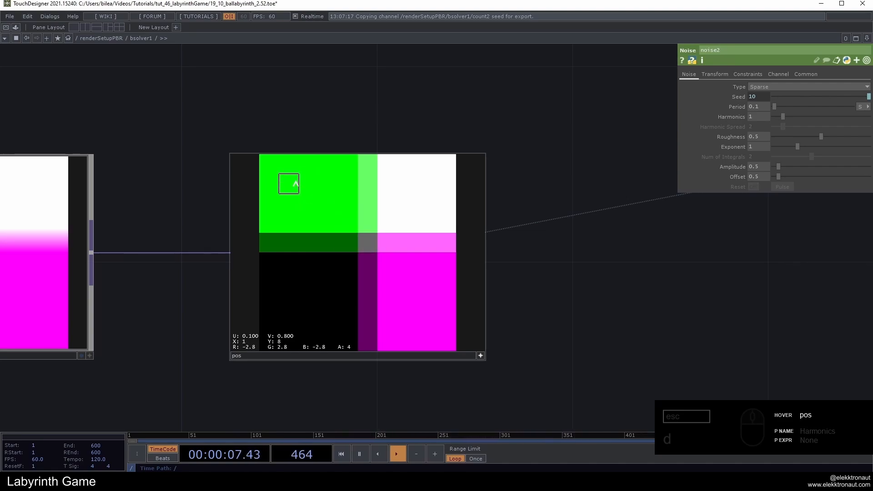
scroll(296, 191, down, 5)
click(341, 241)
drag(541, 191, 350, 262)
scroll(474, 173, up, 6)
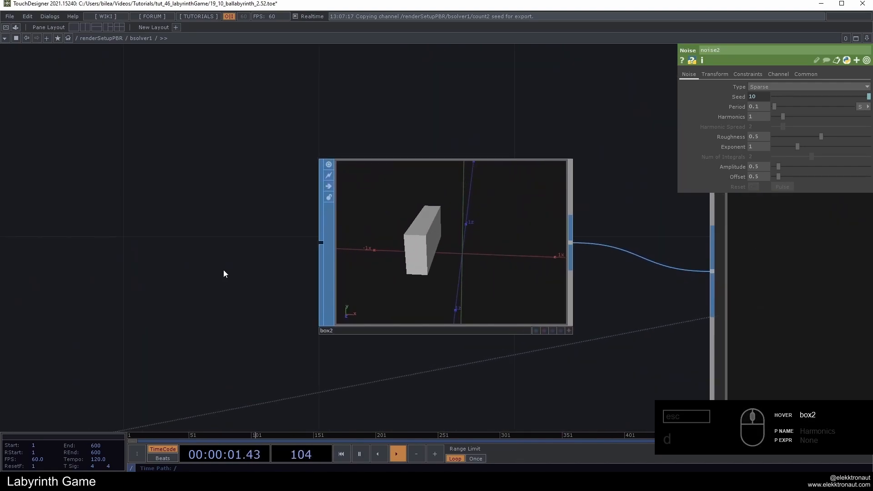
drag(225, 271, 111, 230)
drag(429, 350, 449, 355)
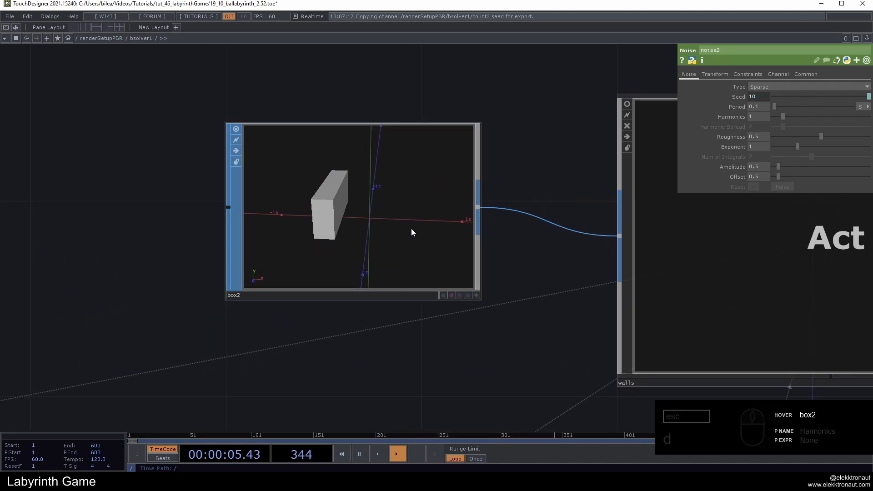
scroll(391, 280, down, 6)
Examine the pos TOP's pixel coordinates and RGB values in its active viewer.
drag(201, 341, 298, 288)
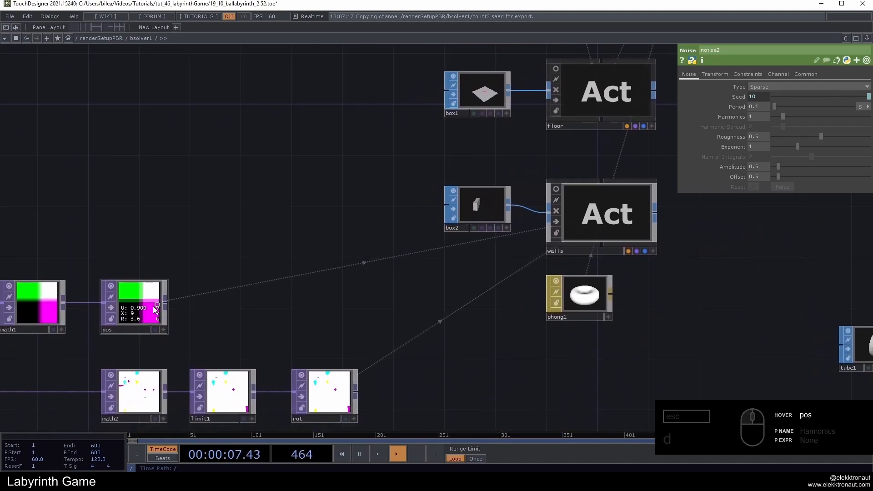
scroll(123, 332, up, 4)
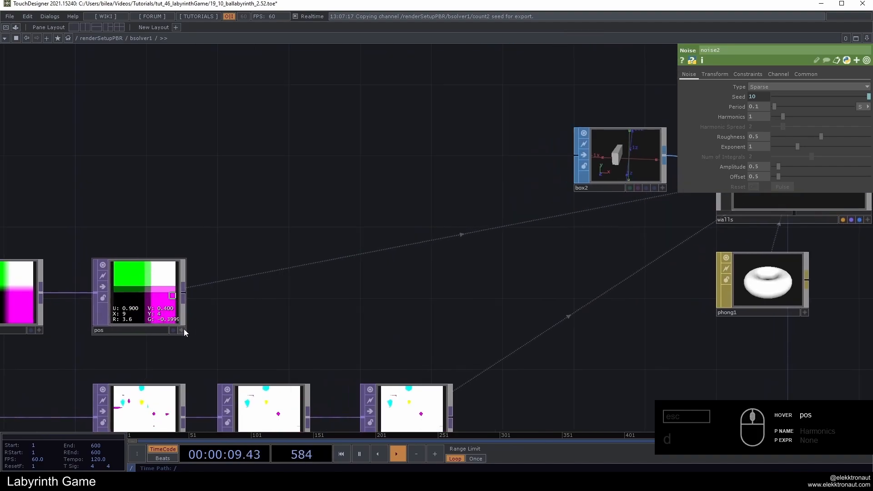
click(181, 331)
drag(543, 252, 393, 245)
scroll(346, 187, up, 4)
scroll(359, 201, down, 5)
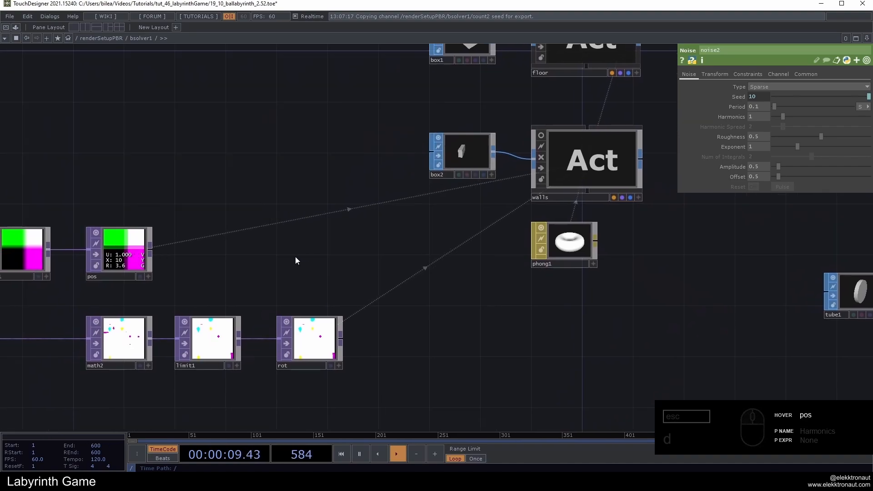
drag(296, 257, 314, 254)
scroll(128, 244, up, 3)
click(187, 287)
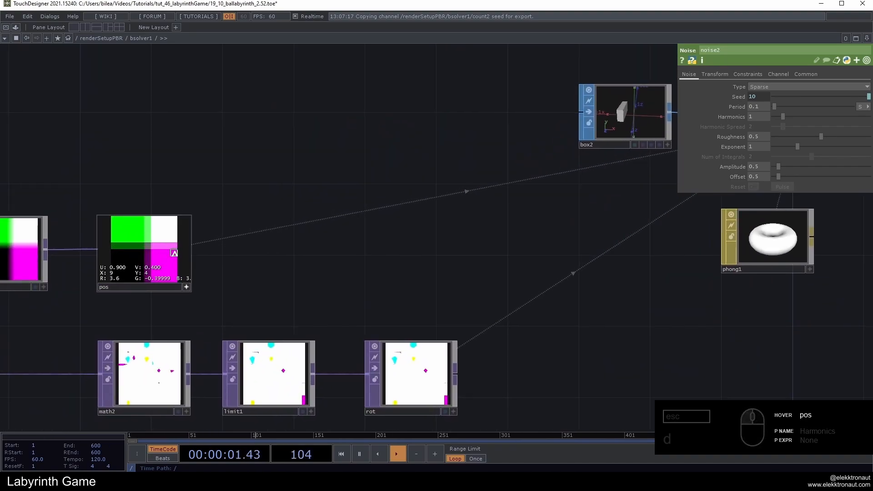
Set transform2's X Translate to the expression op('pos').sample(x = 0, y = 0)[0].
middle_drag(319, 187, 268, 191)
drag(674, 369, 516, 295)
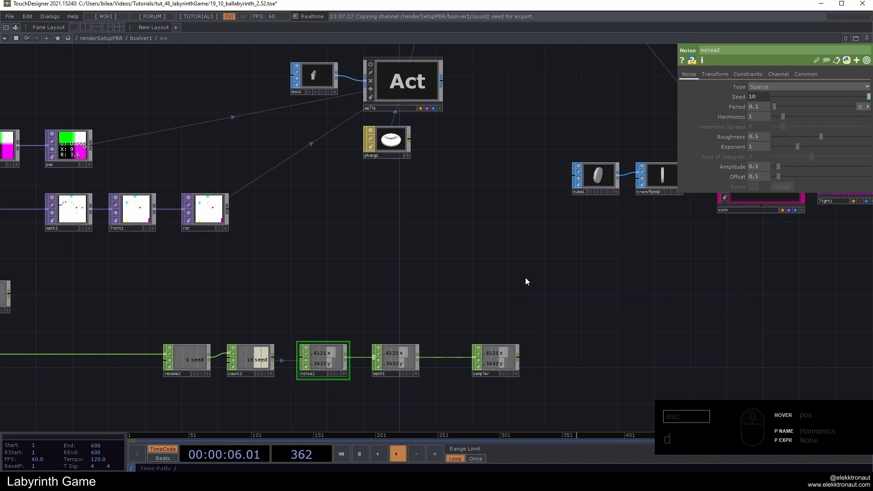
click(70, 143)
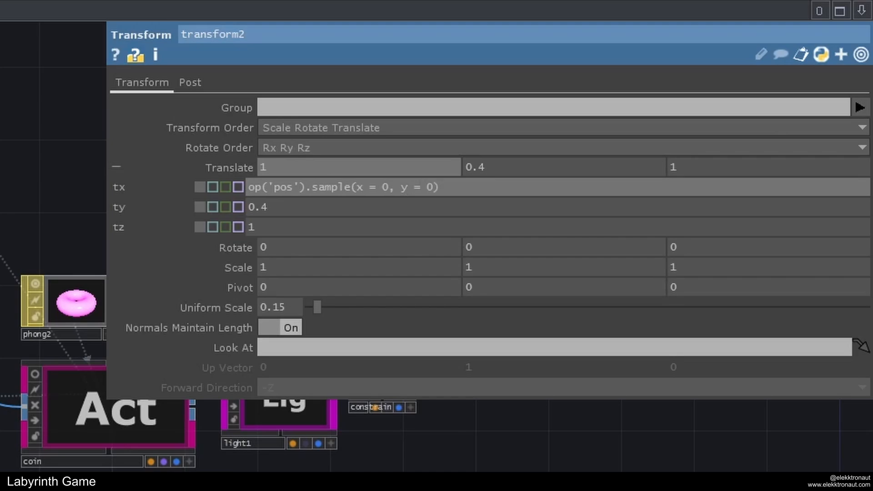
text([0])
key(Return)
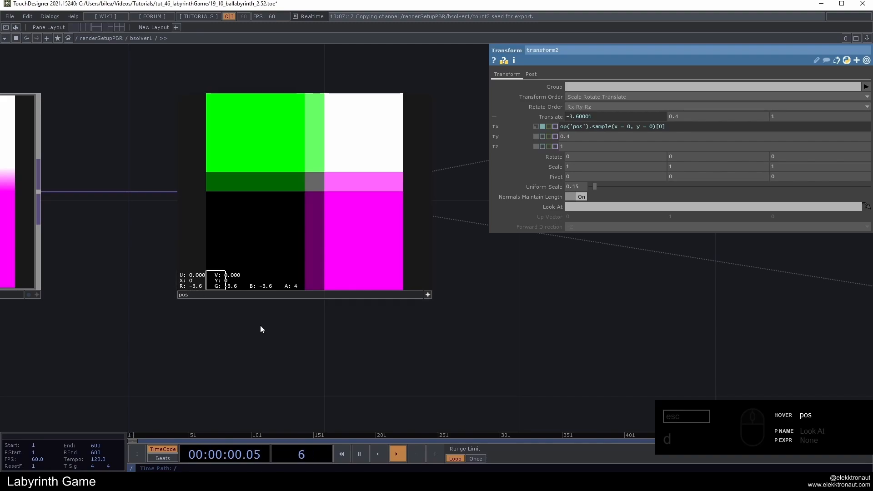
Copy the expression to transform2's Z Translate as op('pos').sample(x = 0, y = 0)[1], and check the coin's placement in the perform window.
scroll(261, 314, down, 6)
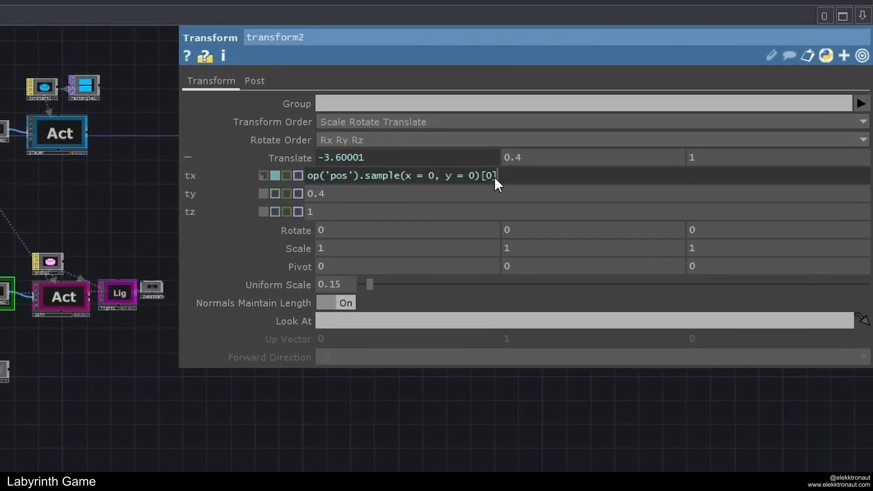
click(655, 127)
key(ctrl+c)
click(263, 228)
key(ctrl+v)
key(F1)
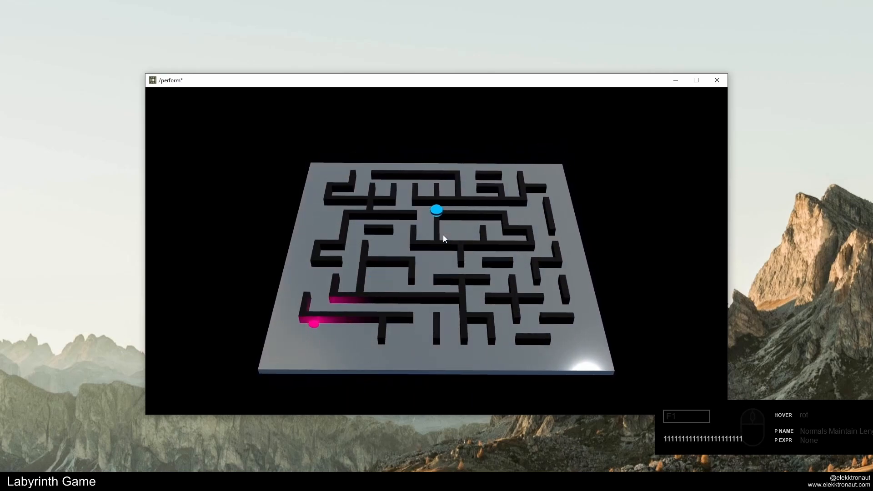
key(Escape)
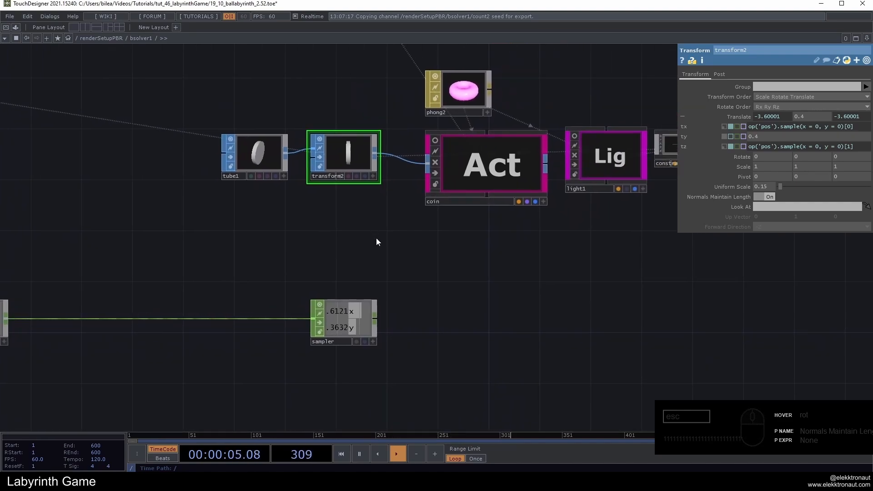
Link the upper To Range value of math5 to ramp1's resolution so the noise covers the pos TOP's pixel range.
drag(375, 251, 479, 225)
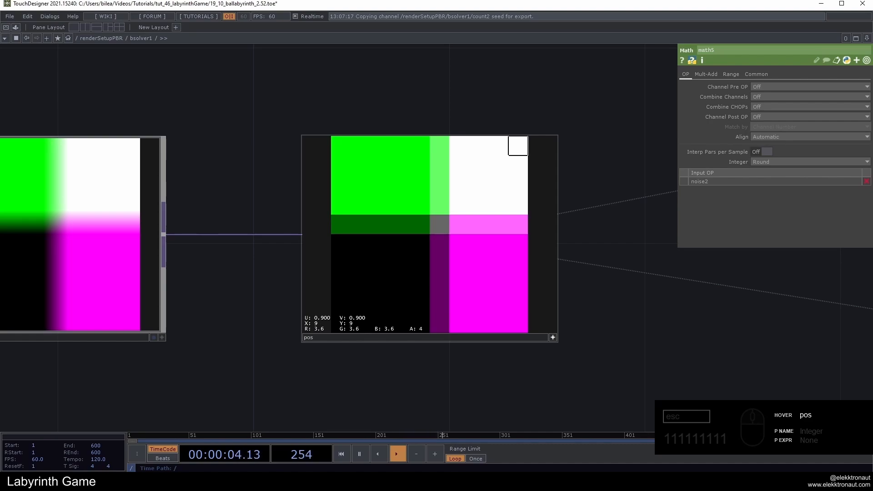
scroll(556, 228, down, 5)
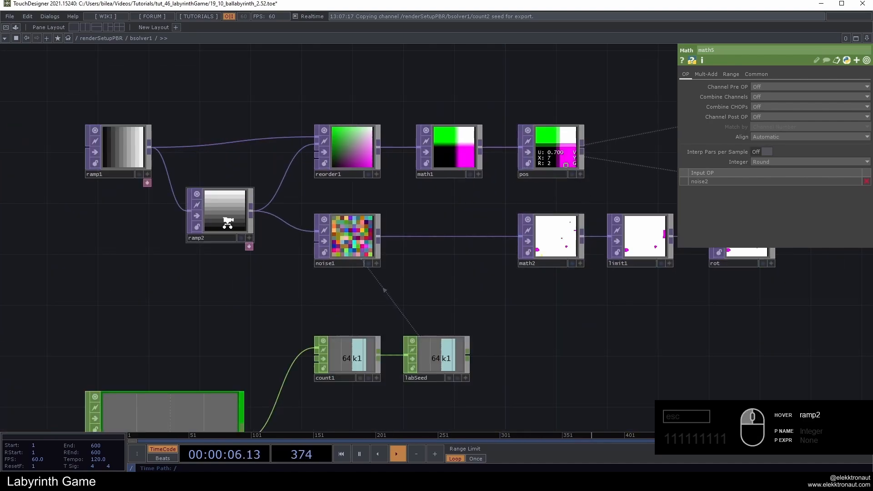
scroll(228, 226, down, 5)
scroll(211, 200, up, 4)
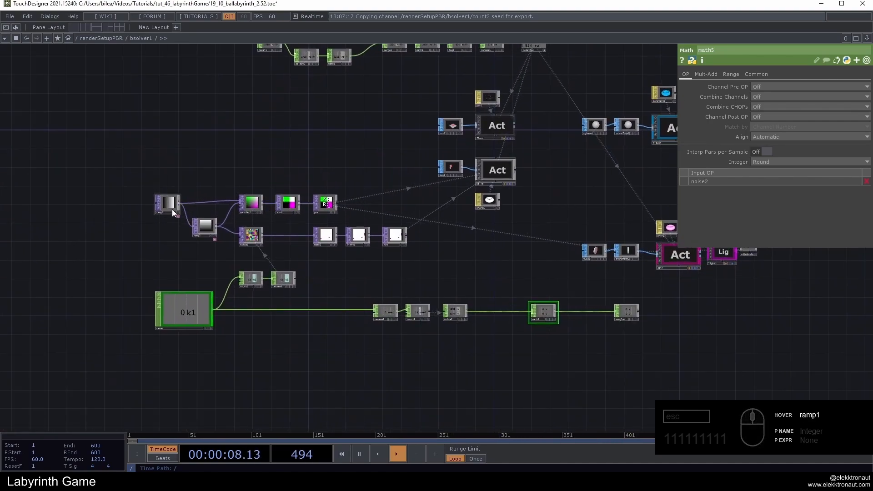
scroll(591, 318, up, 6)
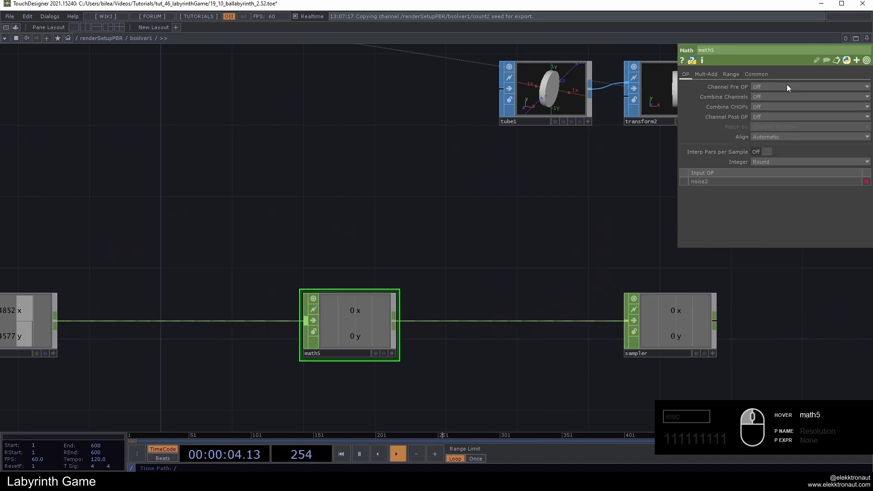
click(731, 74)
right_click(835, 96)
click(763, 100)
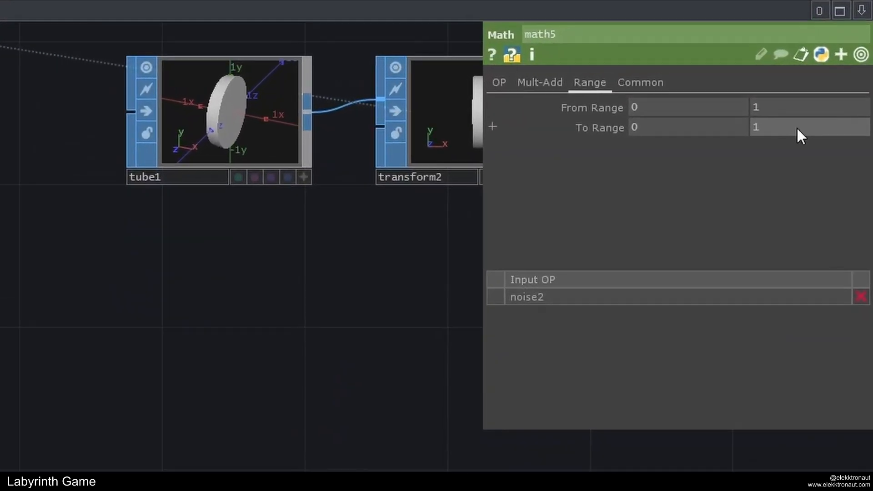
click(599, 128)
In transform2's Translate expressions, use op('sampler')[0] as the x sample position for tx and op('sampler')[1] as the y sample position for tz.
drag(796, 173, 678, 170)
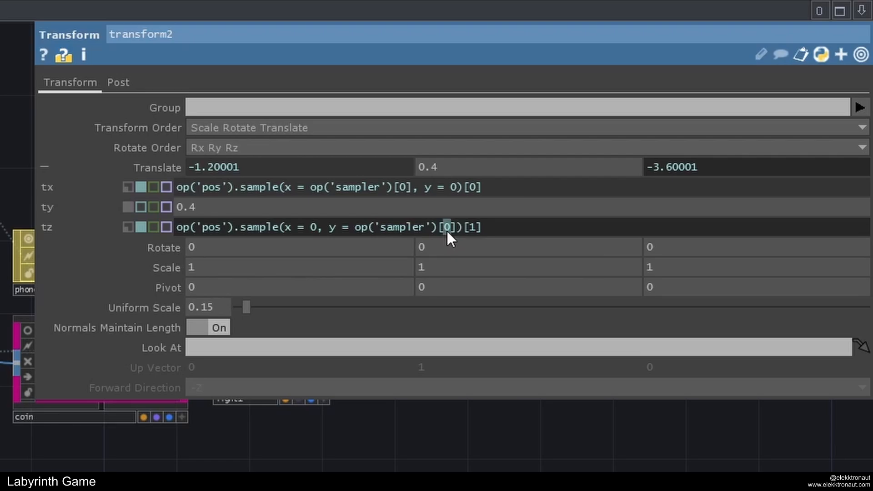
text(1)
key(Return)
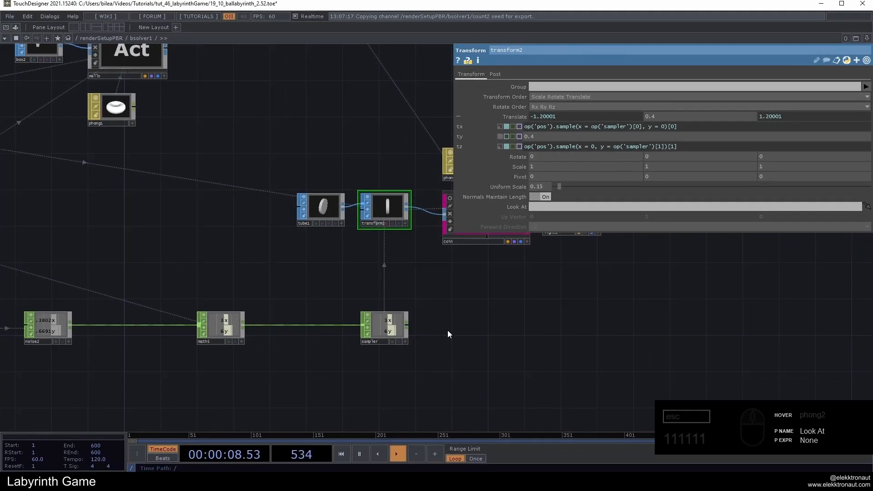
Test the game in the perform window by resetting repeatedly to check the new labyrinths and random coin positions.
key(F1)
key(1)
key(1)
key(1)
key(1)
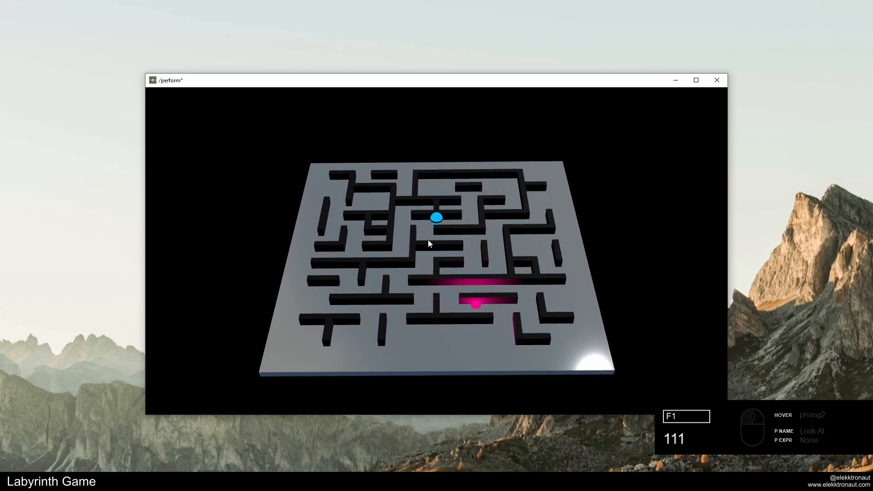
key(1)
key(1)
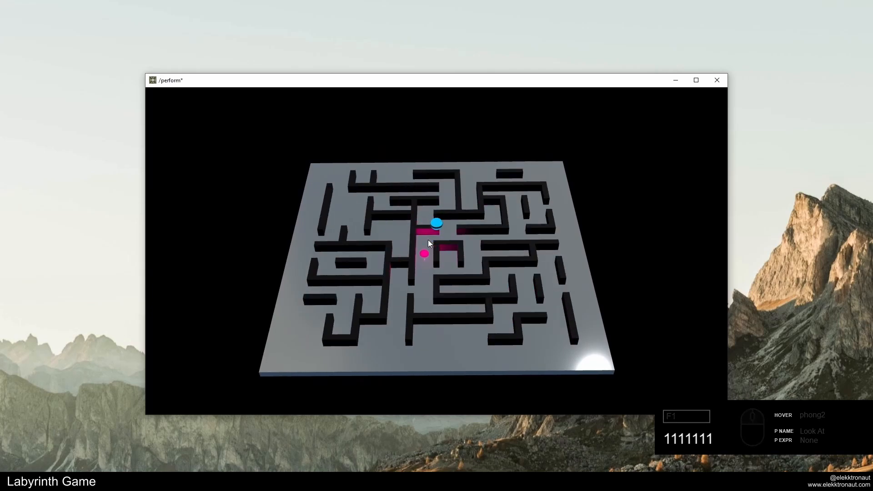
key(1)
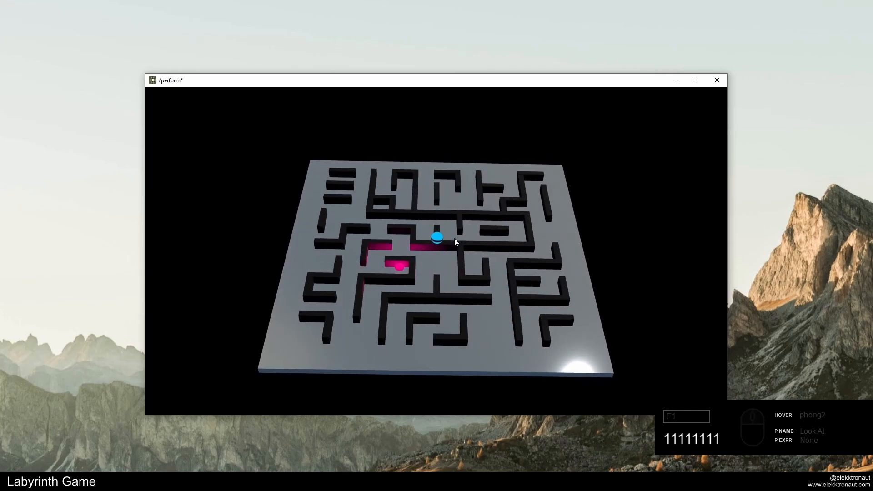
key(1)
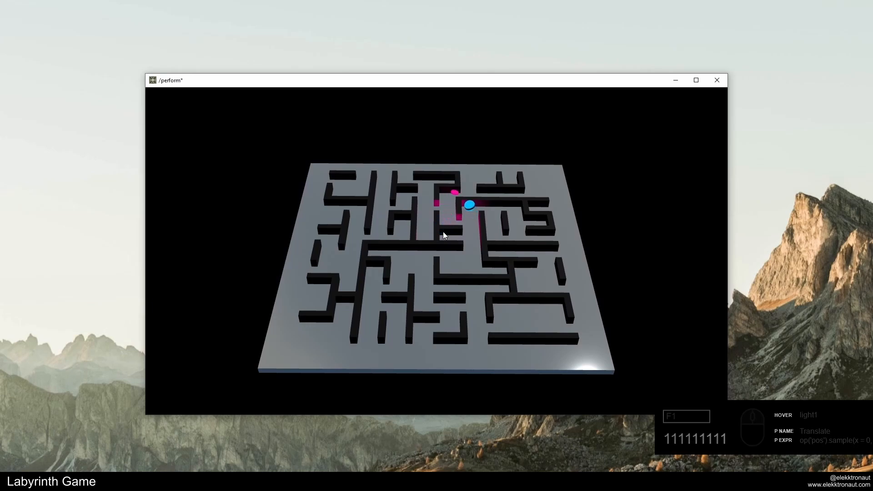
key(1)
key(Escape)
Connect a Select CHOP to the bsolver1 CHOP and set its Channel Names to colliding.
drag(479, 336, 460, 311)
scroll(542, 184, up, 3)
click(541, 185)
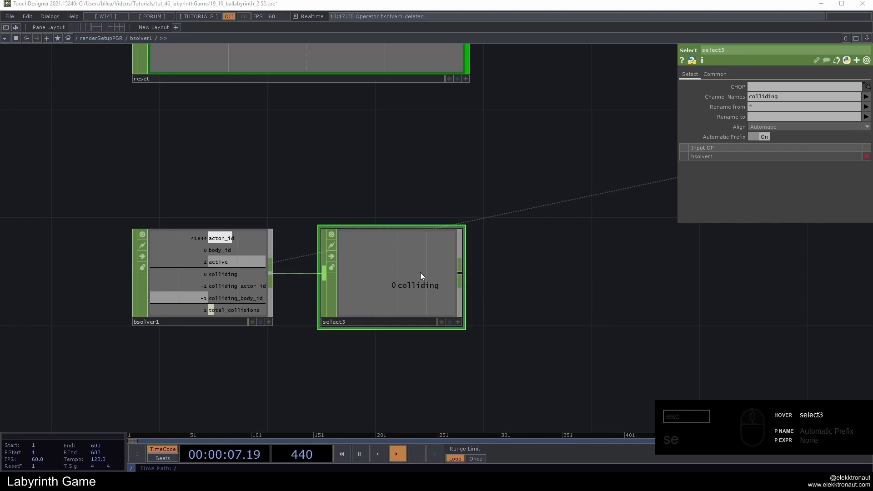
Add a Trigger CHOP after select3 to turn the colliding channel into a trigger signal.
scroll(420, 272, down, 2)
drag(539, 217, 482, 245)
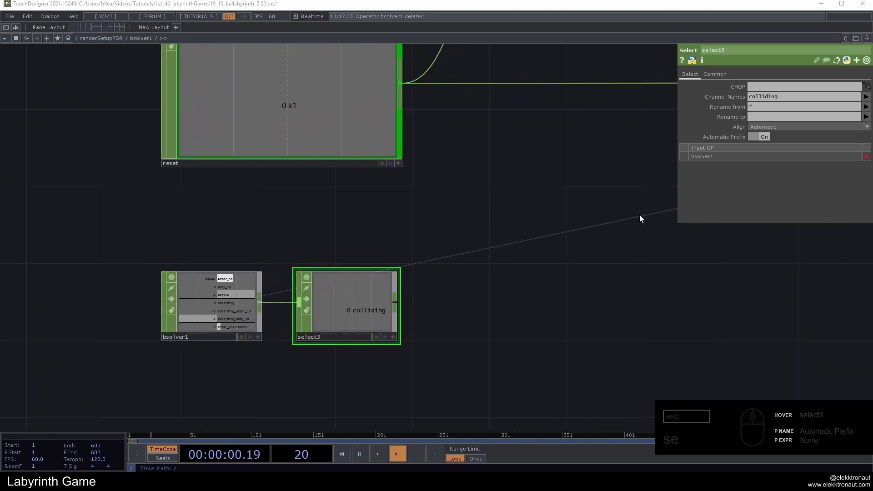
right_click(395, 299)
text(t)
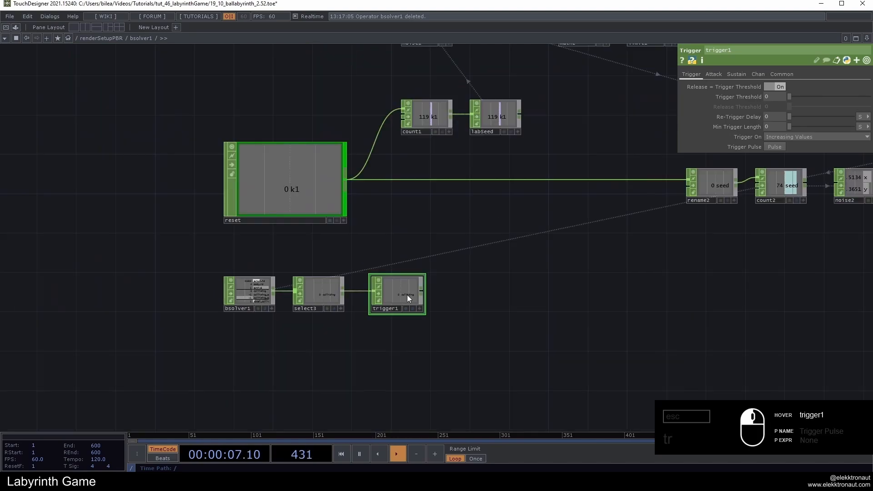
drag(569, 288, 525, 305)
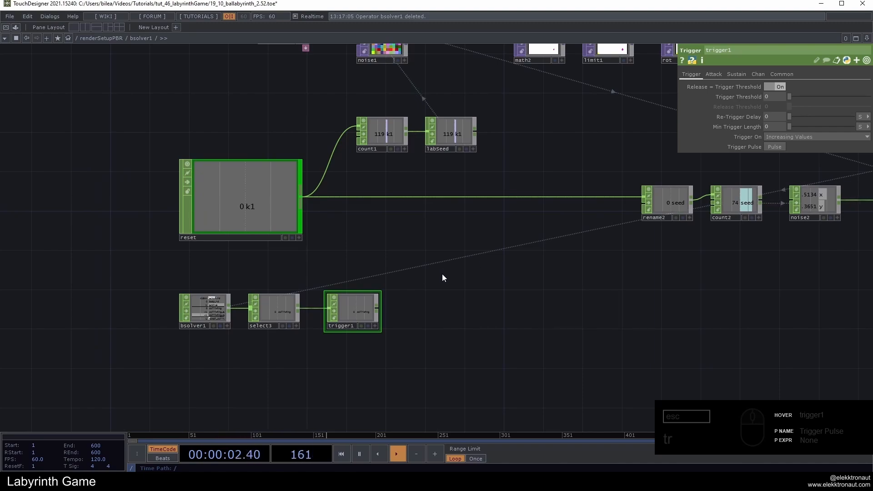
Insert an Override CHOP on the wire between the reset Keyboard In CHOP and rename2.
drag(463, 263, 449, 278)
drag(499, 257, 440, 269)
drag(457, 213, 393, 212)
key(Tab)
text(over)
click(417, 293)
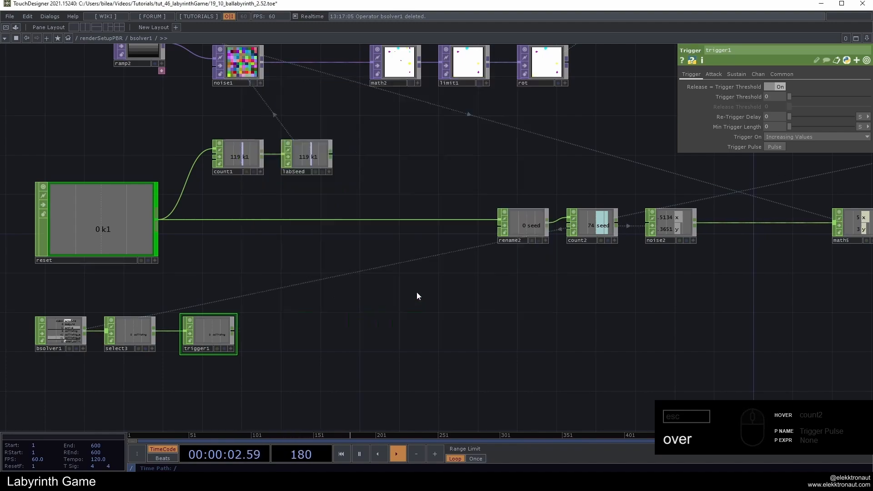
click(437, 227)
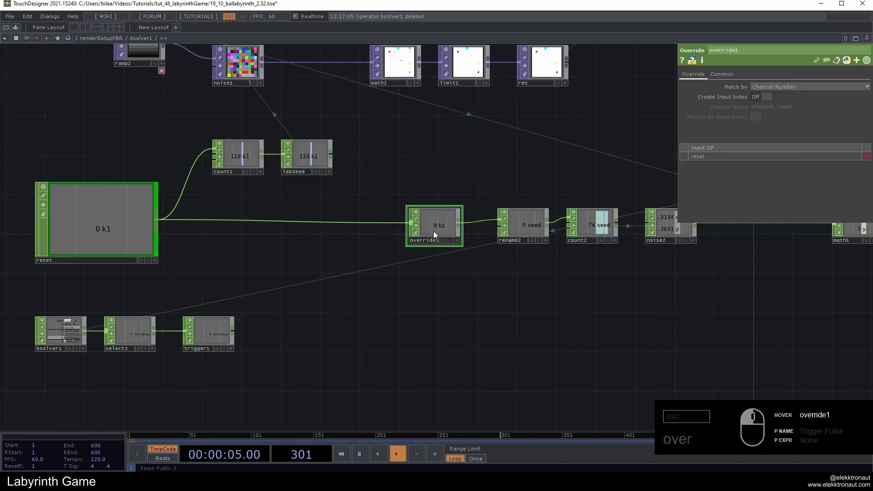
Connect trigger1 as the second input of override1 so collisions also drive the coin's seed.
drag(390, 274, 427, 270)
drag(507, 261, 547, 263)
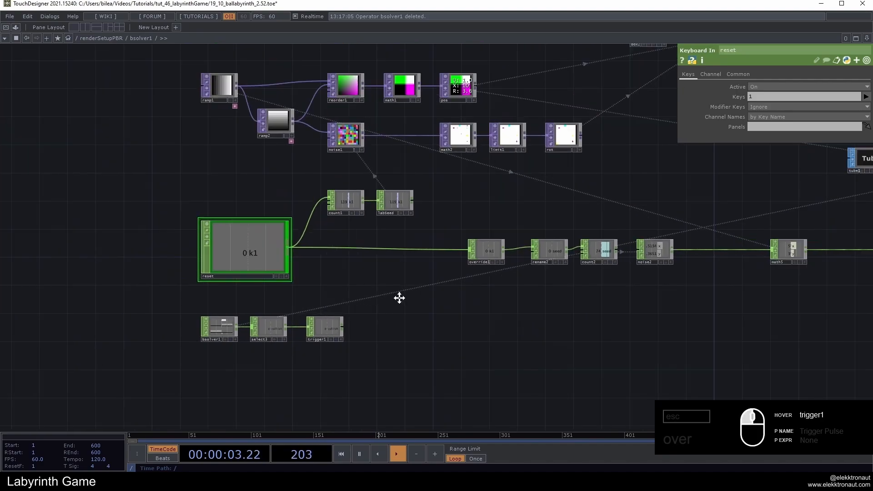
drag(400, 296, 433, 269)
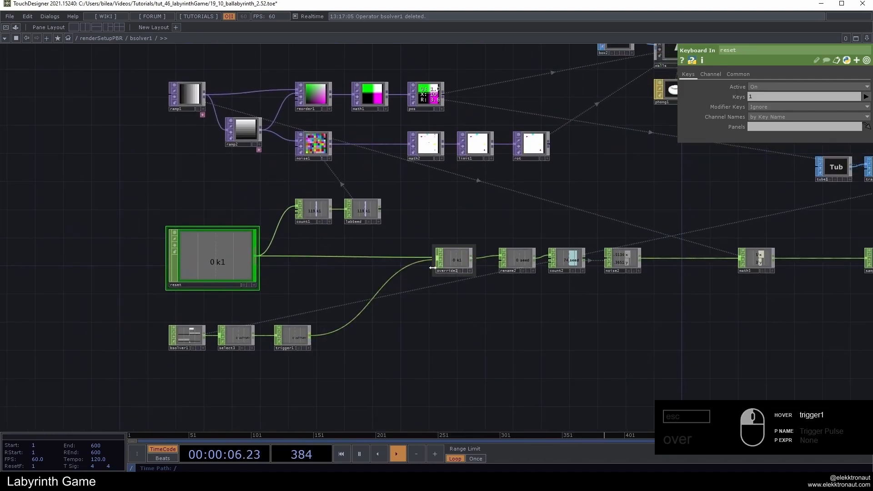
scroll(432, 321, up, 2)
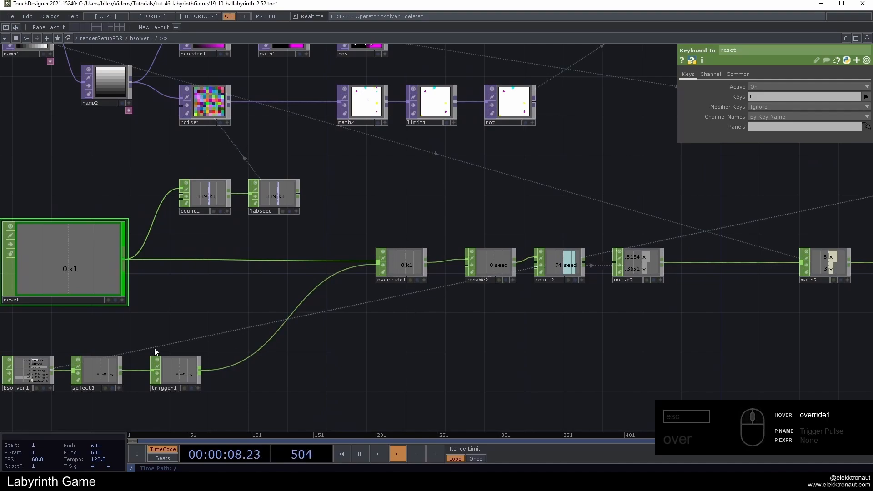
drag(221, 318, 303, 291)
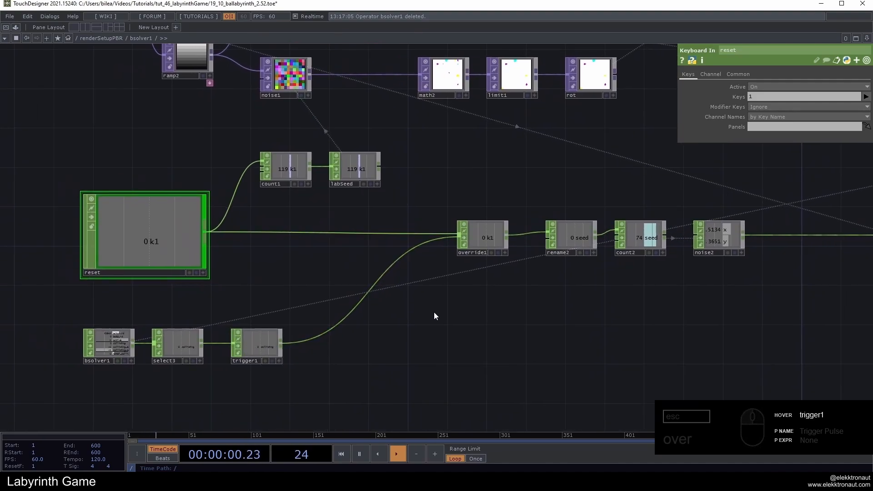
drag(429, 316, 391, 321)
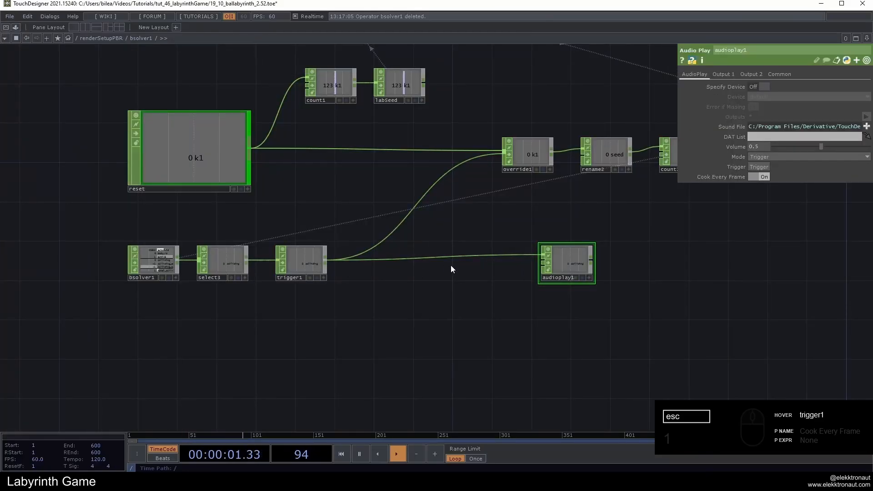
Insert an Override CHOP between trigger1 and audioplay1 and connect the reset CHOP as its second input.
drag(444, 266, 445, 279)
right_click(449, 256)
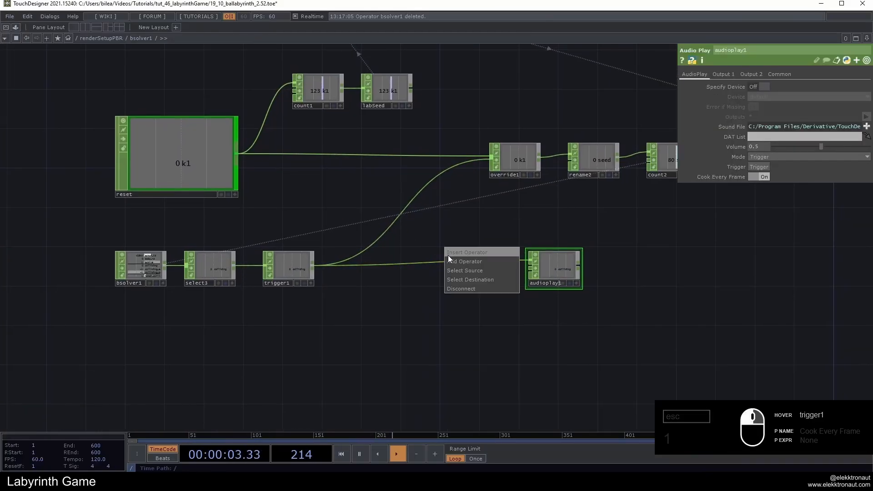
click(448, 257)
text(ov)
key(Return)
click(455, 268)
drag(282, 220, 284, 231)
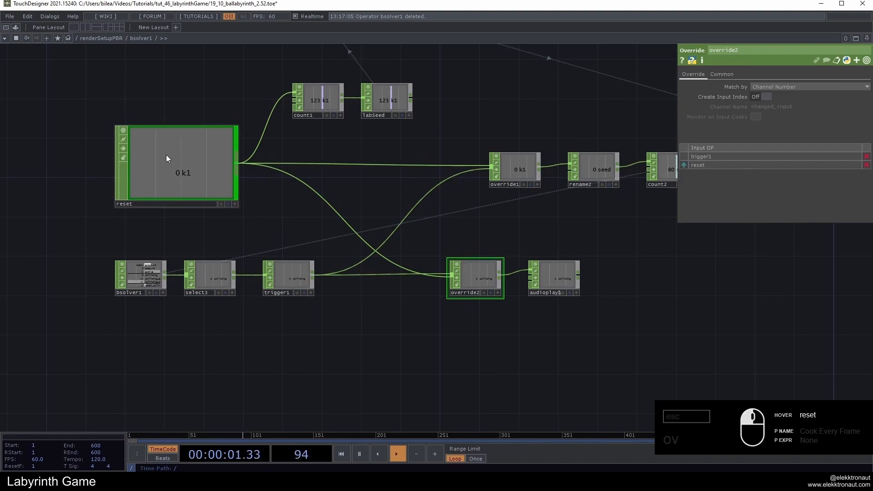
Test the game in the perform window by triggering several resets, and return to the network editor.
key(F1)
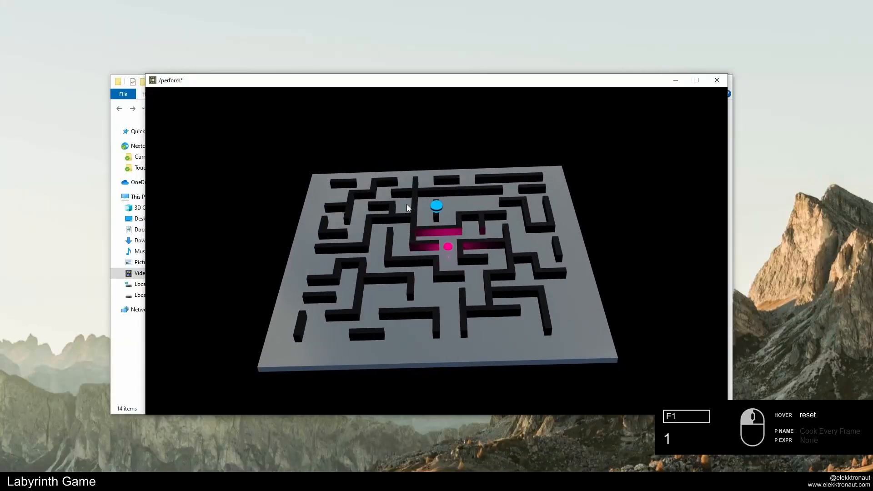
key(1)
key(1)
key(1)
key(1)
key(1)
key(1)
key(Escape)
Add a Rename CHOP after count3 with To set to score, and check the game in the perform window.
scroll(418, 212, down, 3)
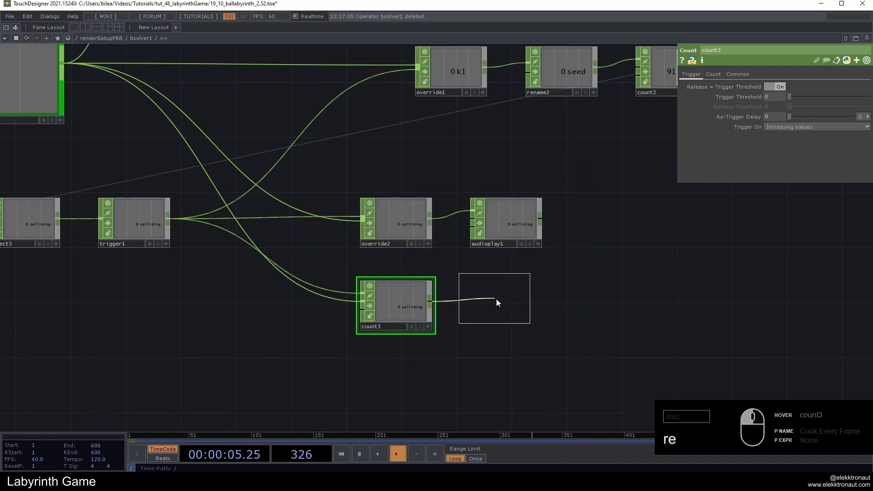
click(495, 298)
click(763, 96)
text(score)
key(Return)
click(419, 295)
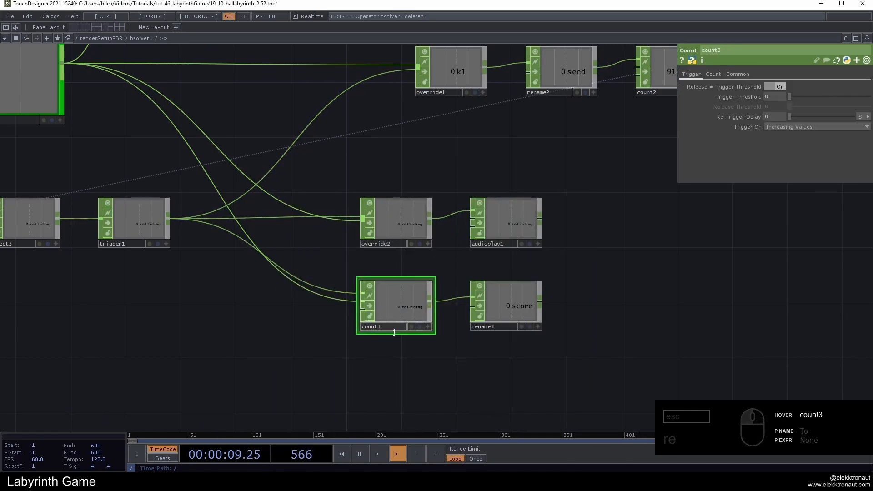
key(F1)
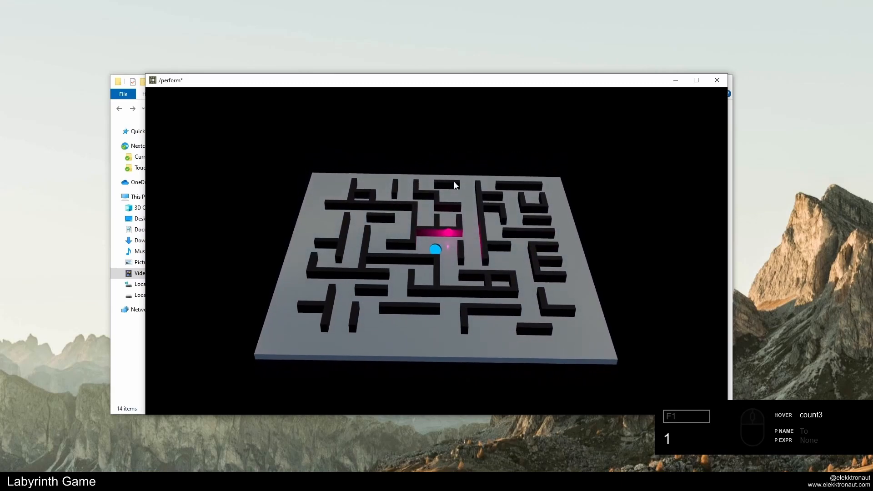
key(Escape)
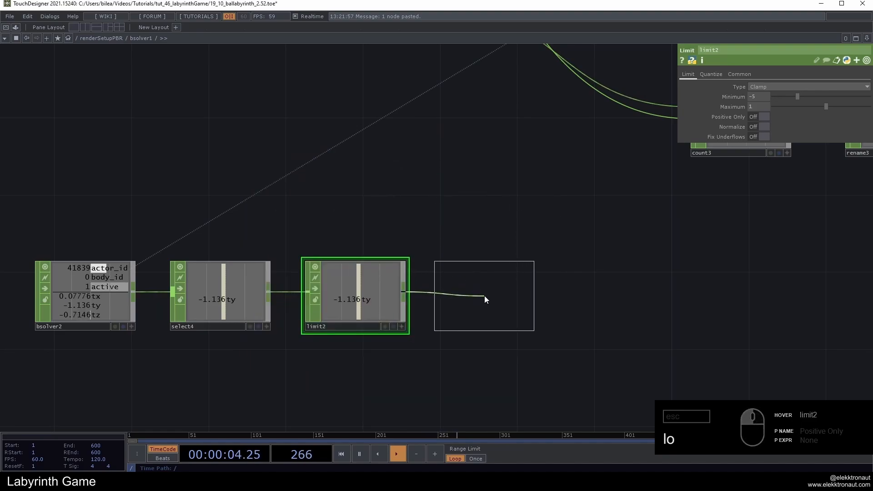
Add a Logic CHOP after limit2 and set its Convert Input to Off When Outside Bounds.
click(484, 296)
click(773, 97)
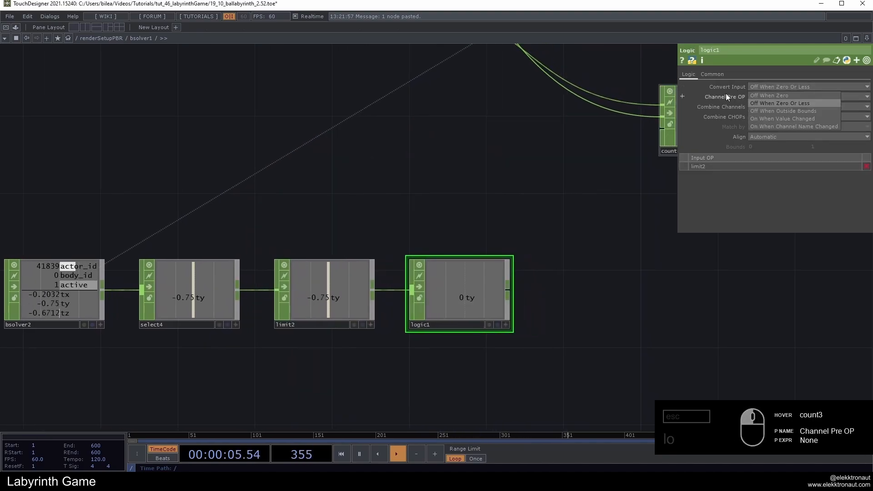
click(783, 111)
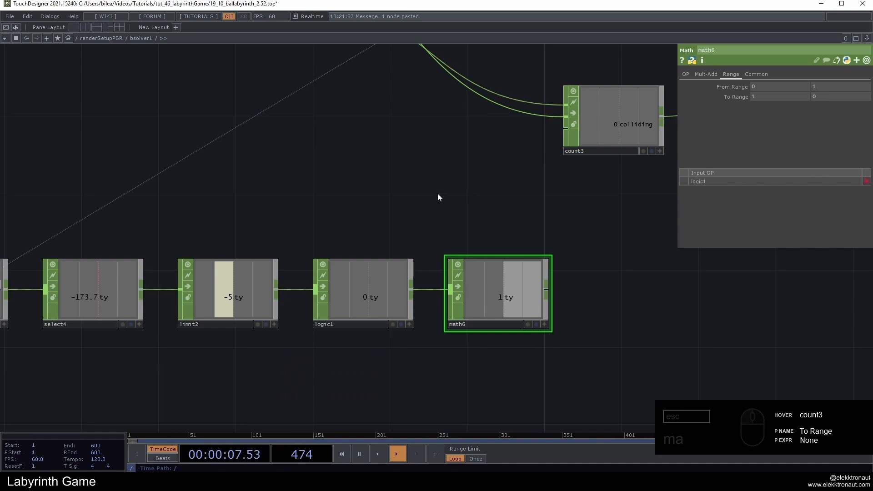
Combine the rename3 score channel and the math6 output in a new Merge CHOP.
scroll(437, 194, down, 2)
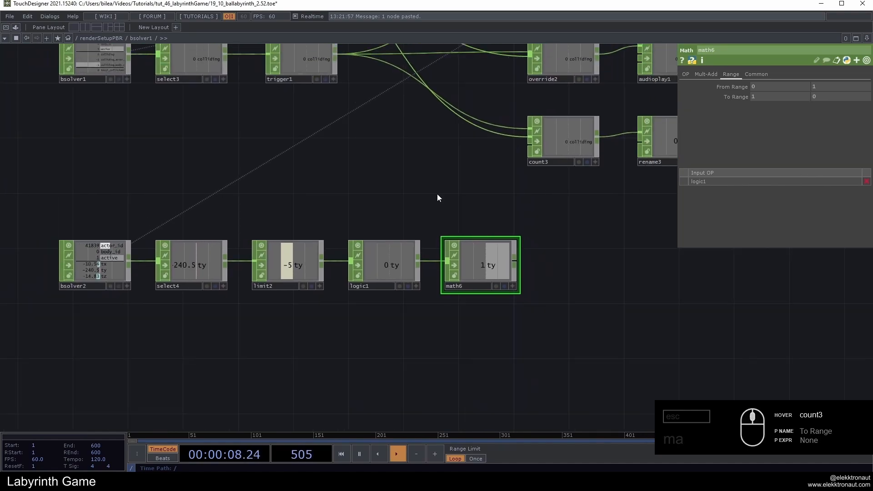
drag(437, 194, 406, 209)
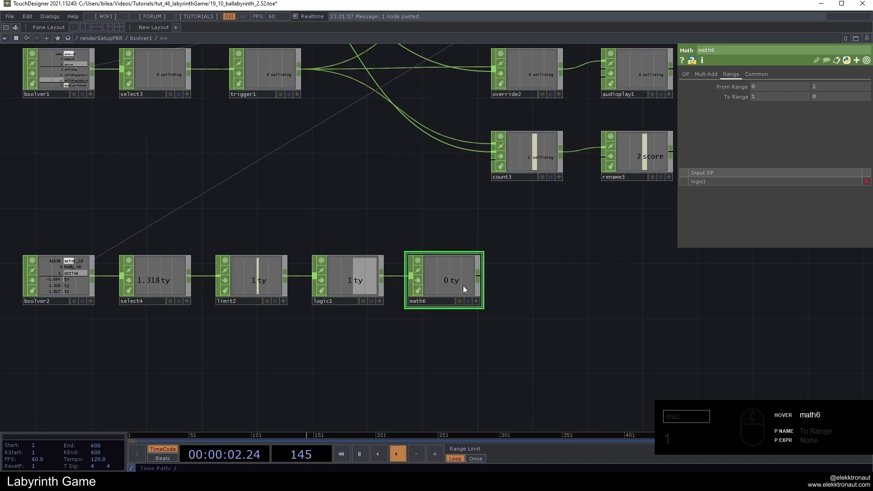
scroll(514, 274, down, 2)
drag(512, 279, 368, 276)
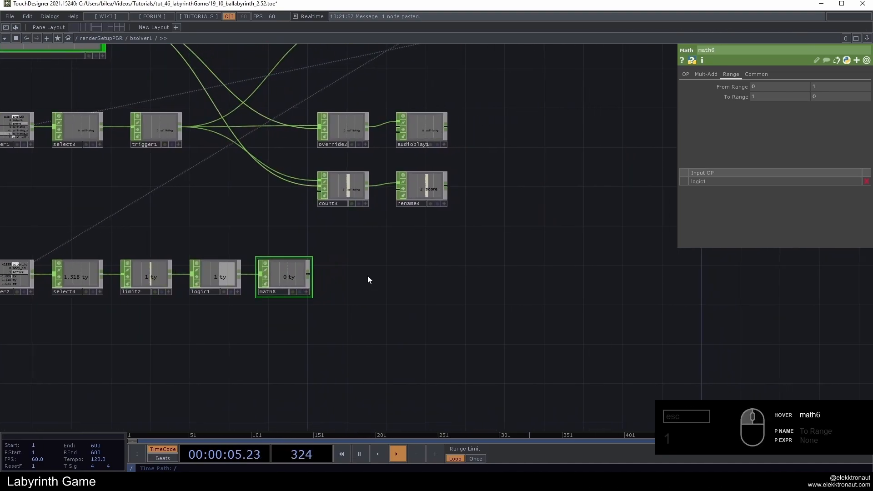
right_click(447, 188)
text(me)
click(455, 191)
click(521, 276)
drag(308, 275, 496, 275)
Insert a Rename CHOP between math6 and merge2 and rename its channel to felldown.
right_click(308, 275)
text(re)
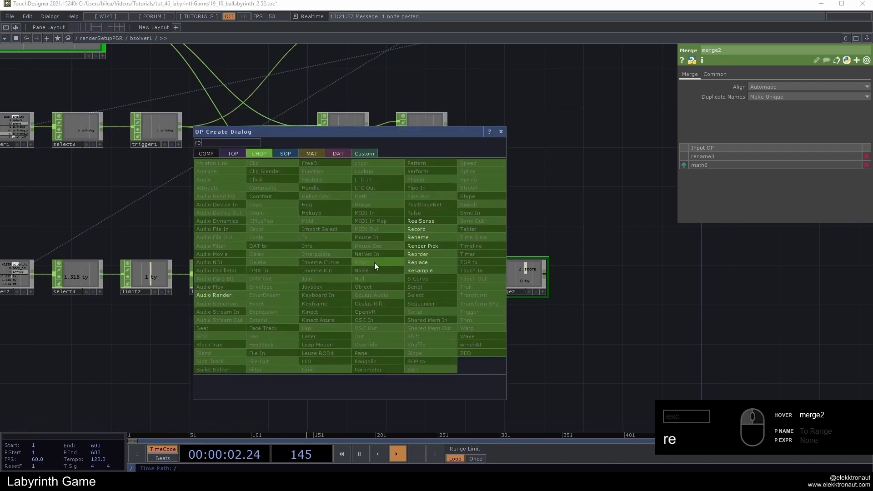
click(419, 239)
click(363, 279)
click(775, 96)
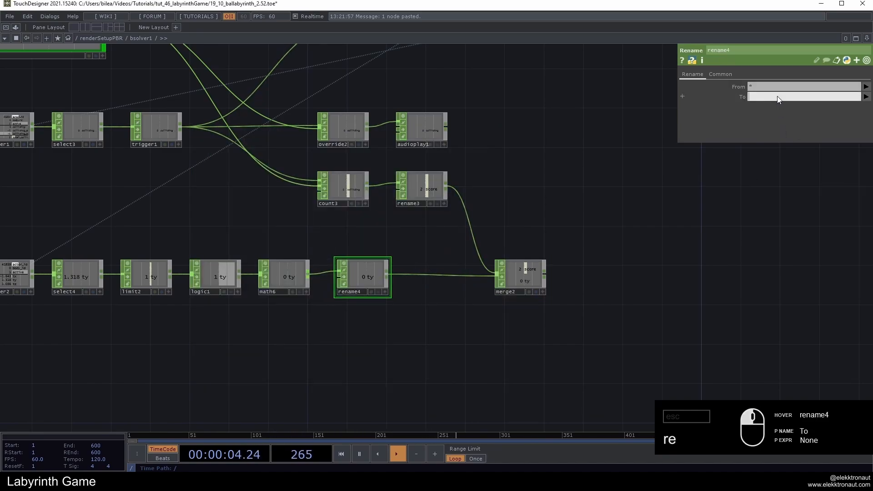
text(fel)
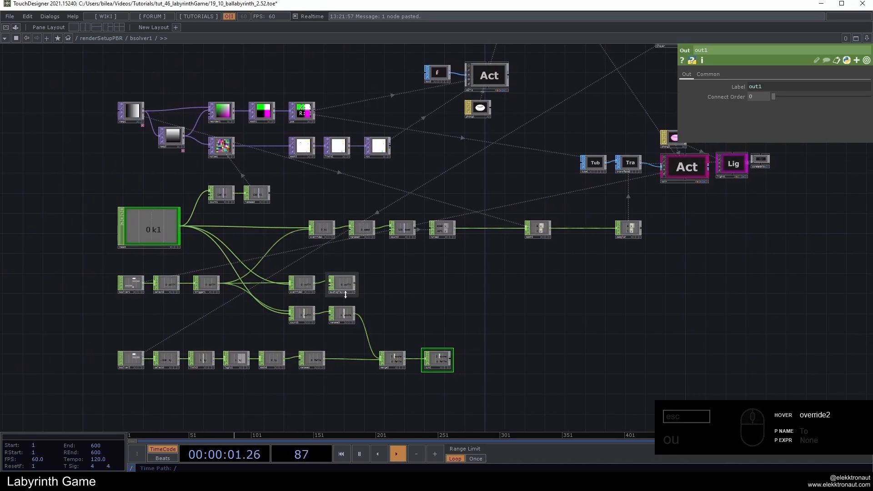
In the renderSetupPBR network, make room before bg and insert a Text TOP between switch1 and bg.
scroll(386, 277, down, 5)
scroll(372, 274, down, 2)
drag(435, 278, 334, 276)
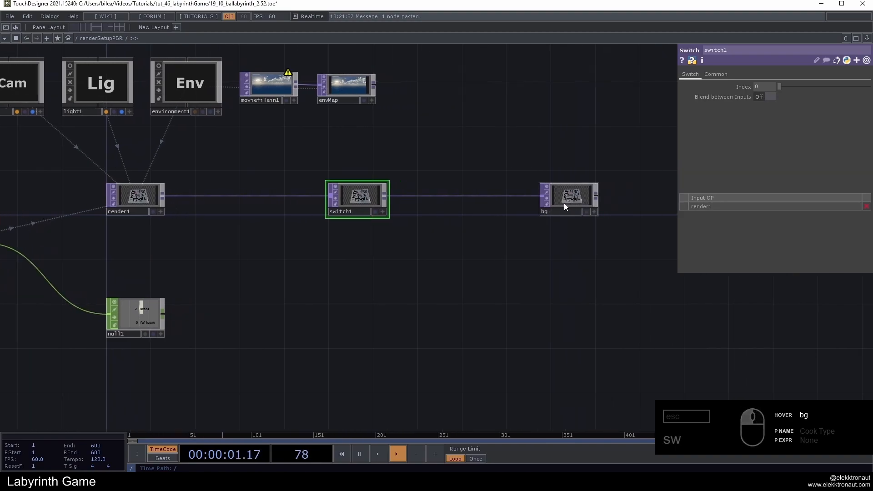
drag(565, 203, 675, 203)
right_click(466, 195)
click(464, 196)
right_click(469, 192)
click(462, 195)
right_click(462, 197)
click(474, 185)
text(tex)
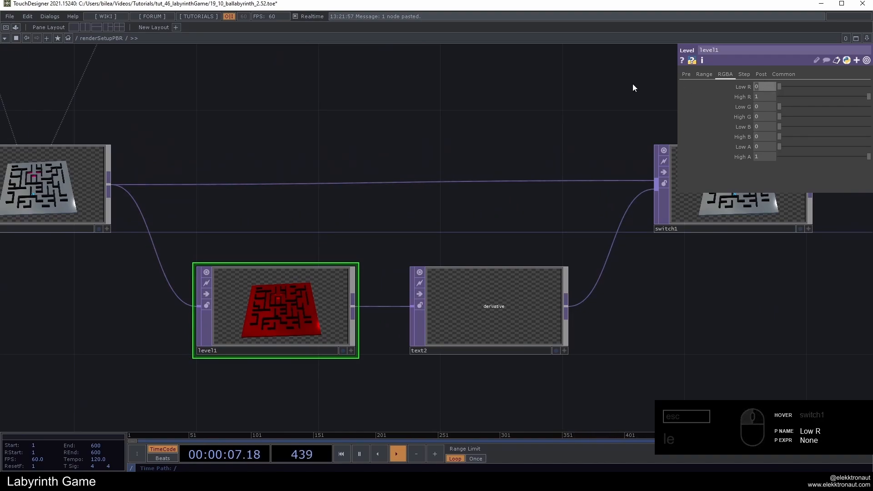
Set level1's Low R to 0.2 to tint the background of the game-over image red.
text(.2)
key(Return)
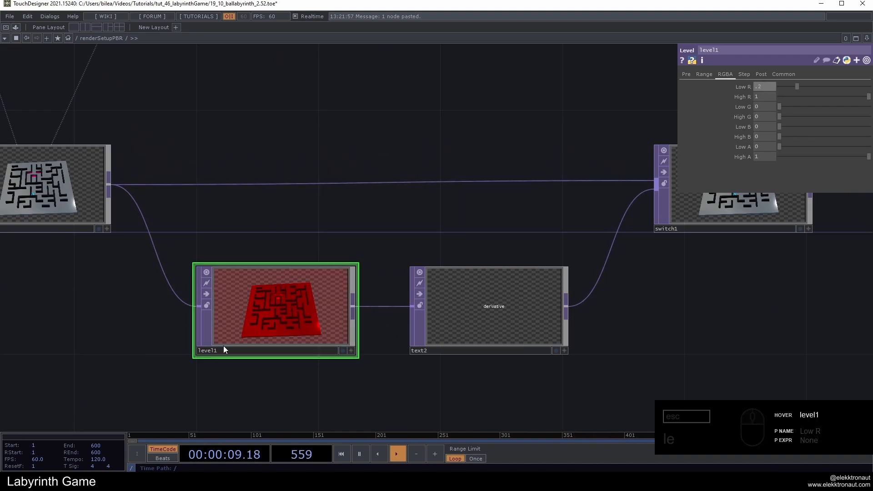
scroll(241, 336, up, 3)
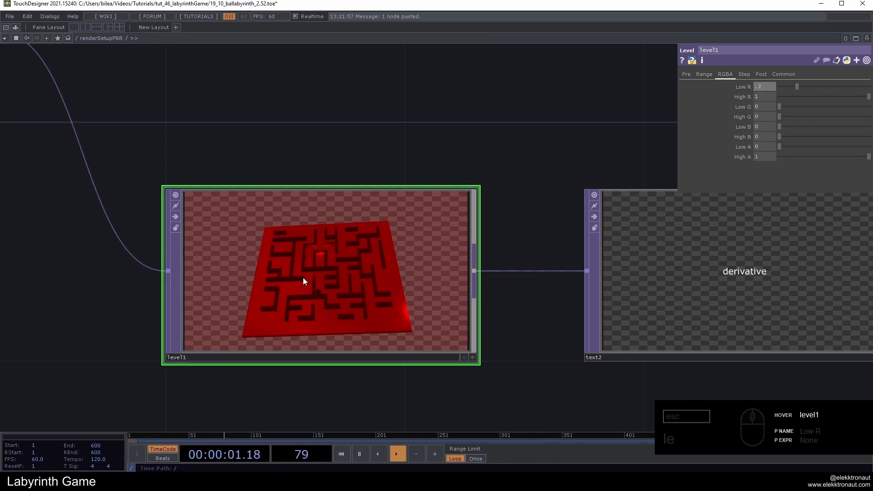
scroll(319, 259, down, 5)
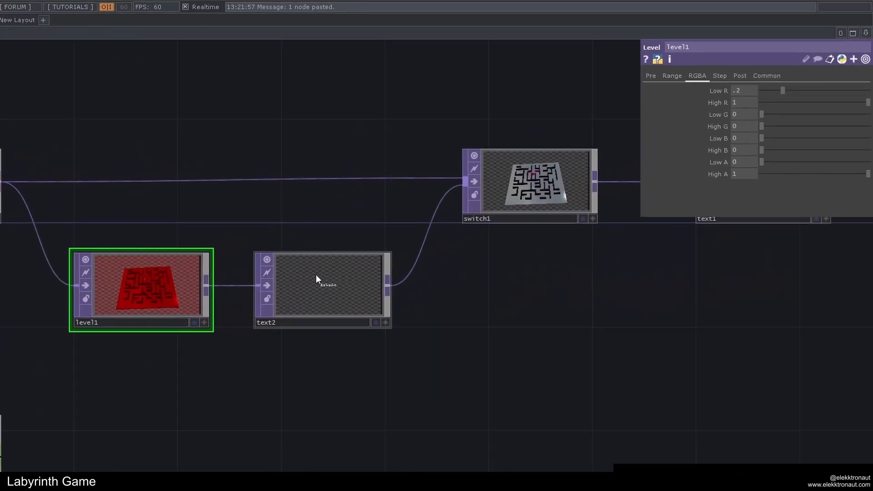
Set the text of text2 to "press 1 to restart".
click(448, 246)
click(702, 205)
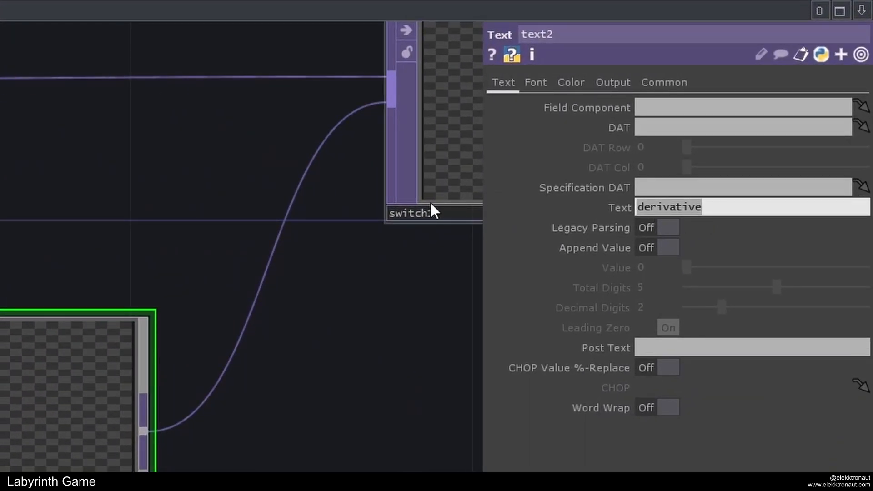
text(press 1 to restart+)
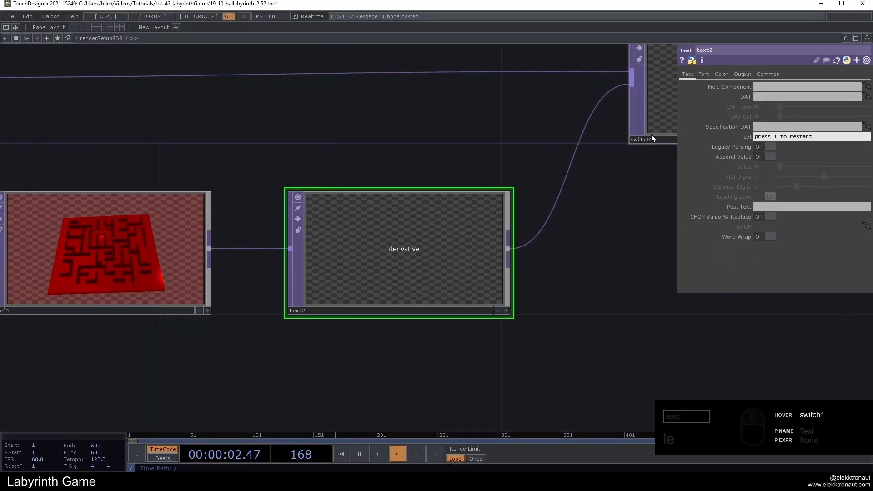
key(Return)
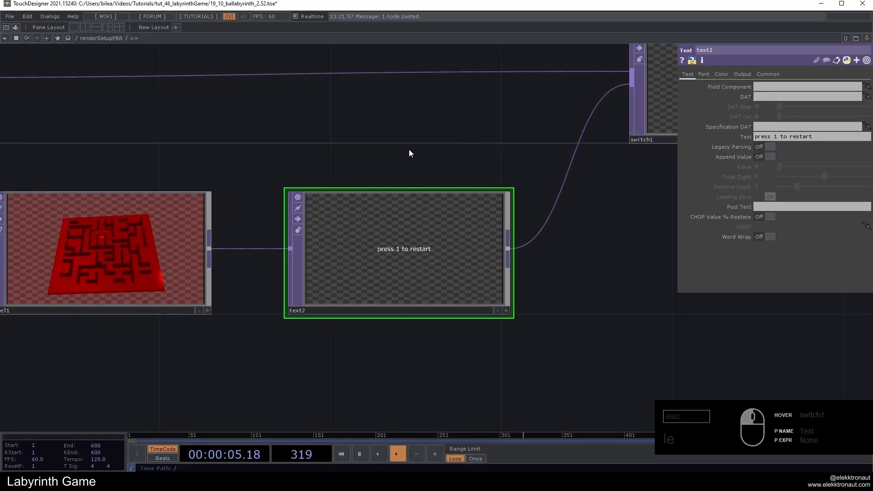
Make the text2 lettering bold and turn on Comp with Input to overlay it on the red board image.
scroll(446, 220, up, 3)
click(705, 74)
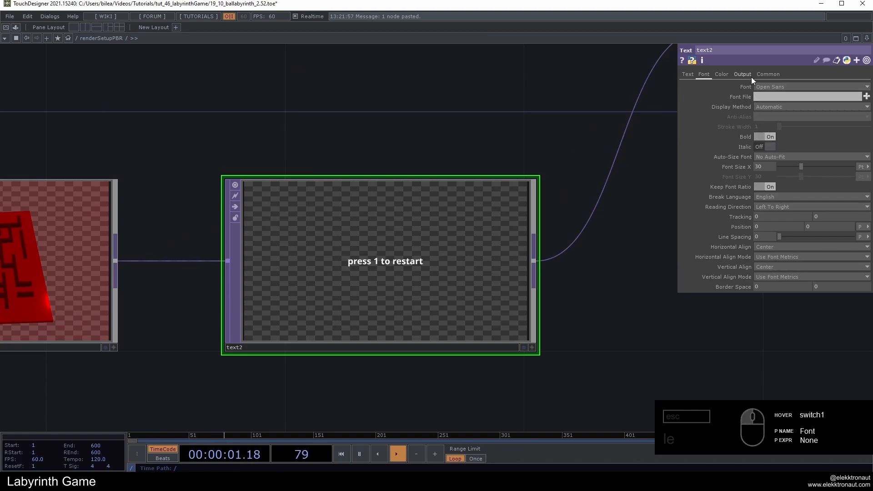
click(746, 75)
click(769, 87)
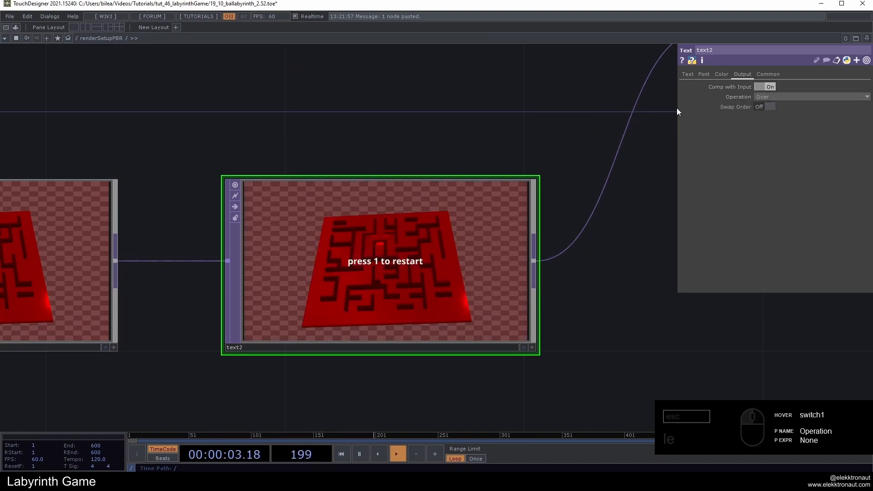
Set the font size of the text2 lettering to 40.
click(704, 75)
click(755, 167)
text(50)
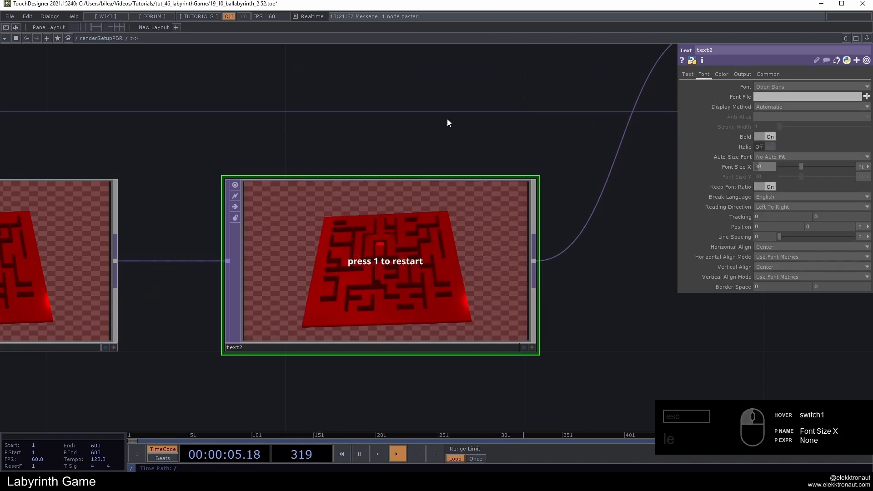
key(Return)
drag(762, 166, 749, 165)
text(40)
key(Return)
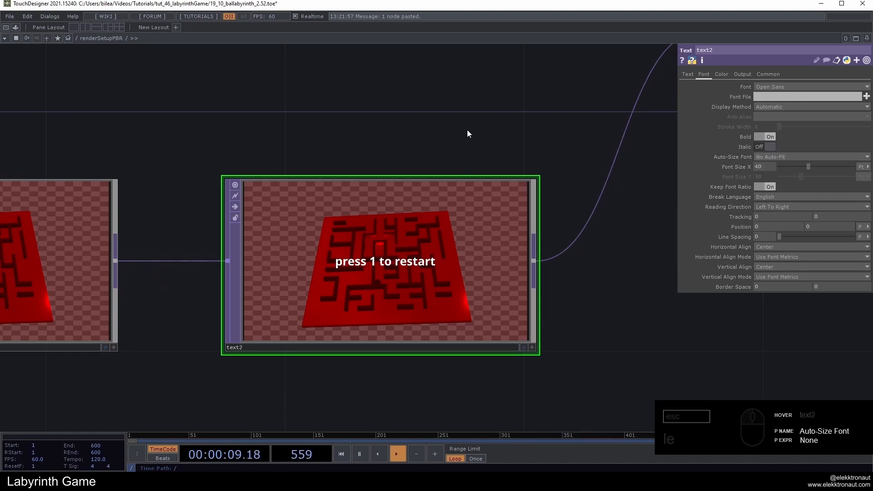
Select switch1 and play-test the game in the perform window, restarting it from the game-over screen.
scroll(373, 201, down, 2)
scroll(368, 198, down, 6)
click(511, 207)
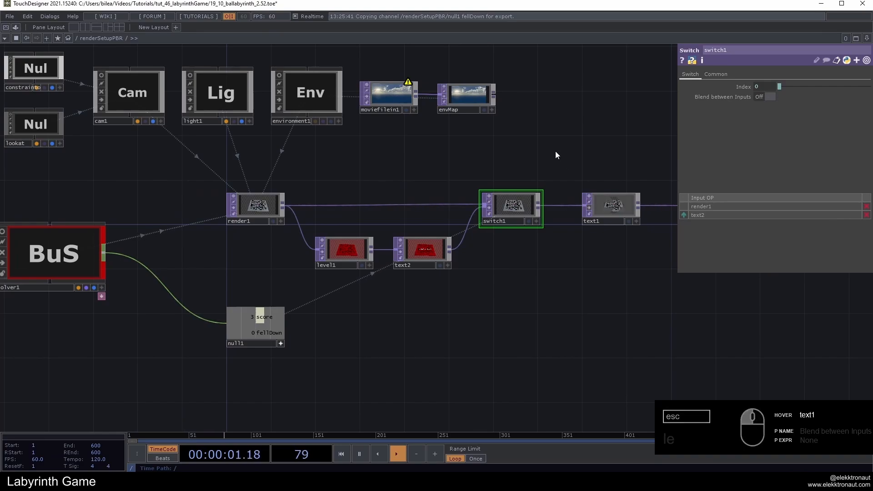
key(F1)
key(1)
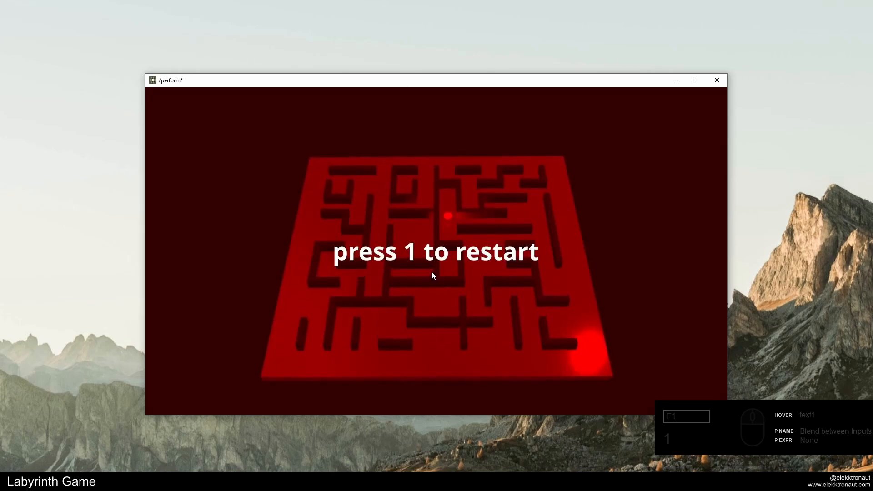
key(1)
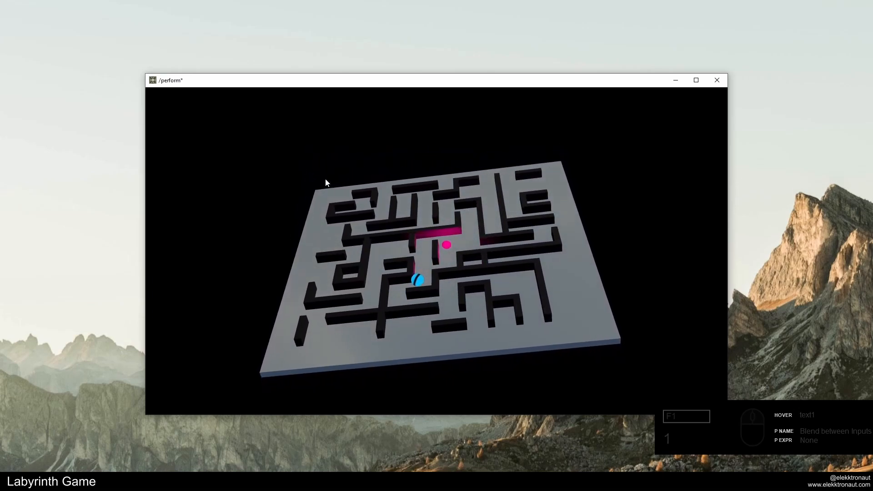
key(1)
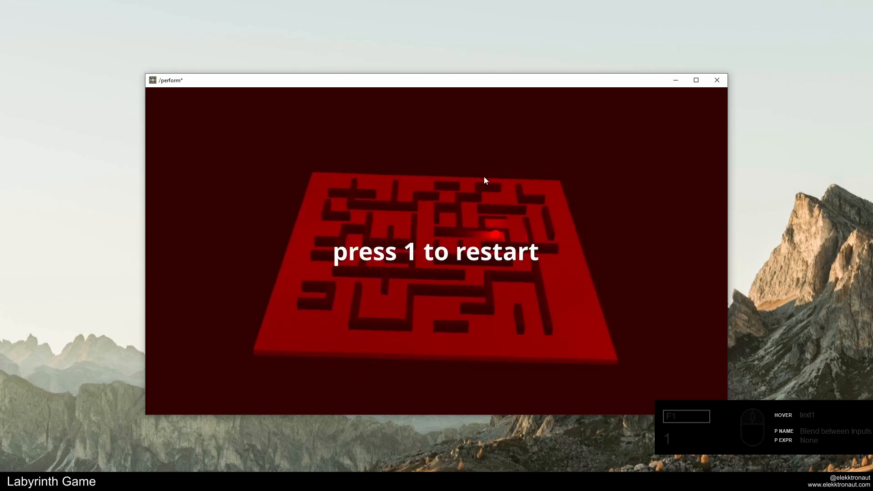
key(Escape)
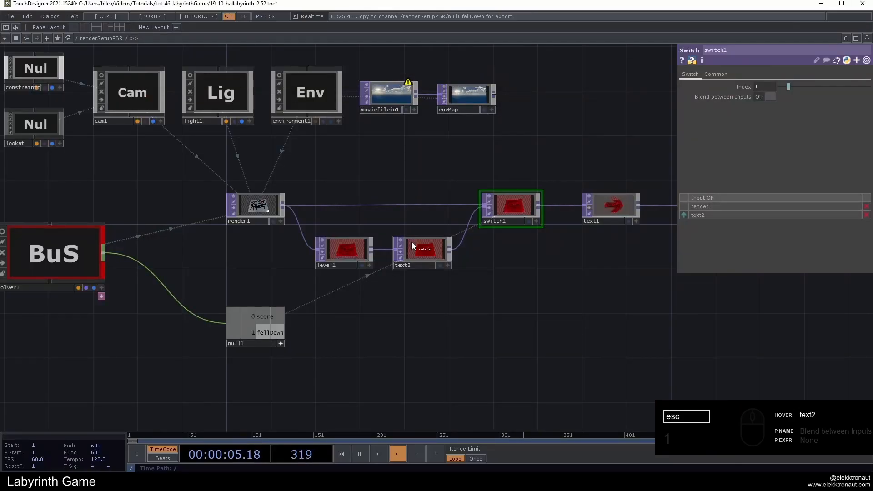
Make null1's viewer active and set the Vertical Align of text1 to Top.
scroll(321, 316, down, 3)
scroll(324, 315, up, 2)
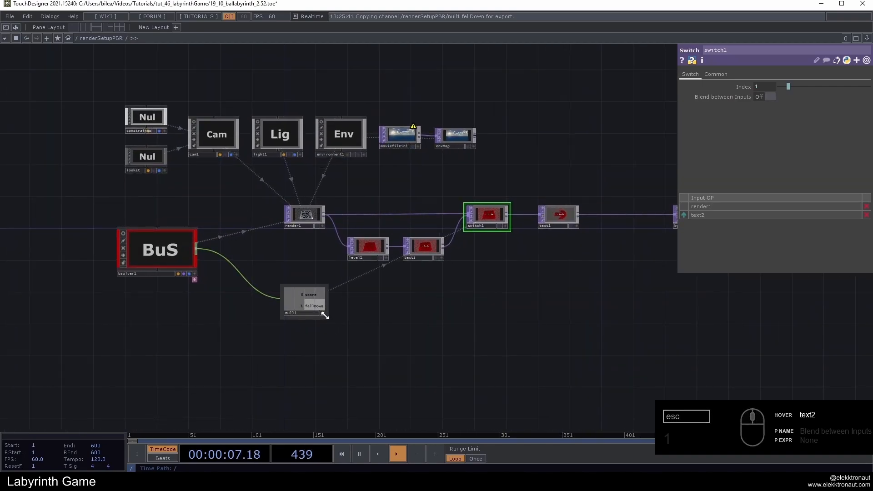
click(323, 314)
drag(568, 254, 469, 275)
scroll(450, 240, up, 3)
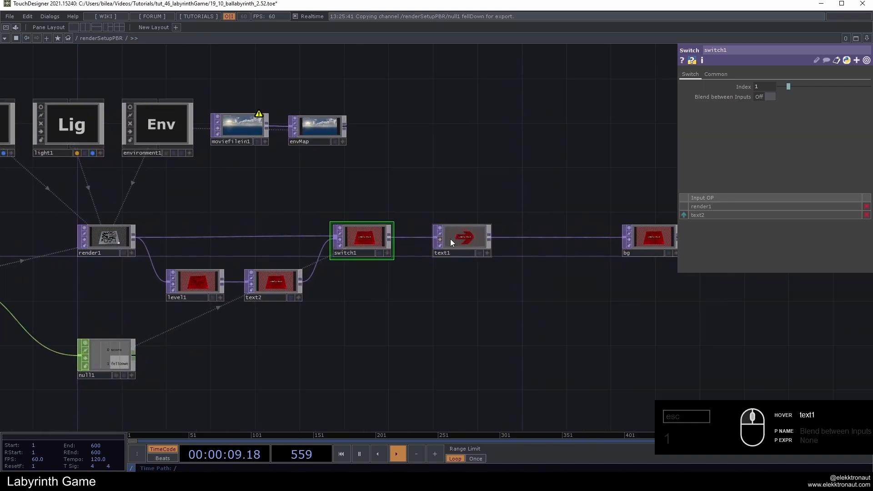
click(444, 241)
scroll(454, 244, up, 5)
click(764, 267)
click(763, 275)
scroll(486, 206, up, 1)
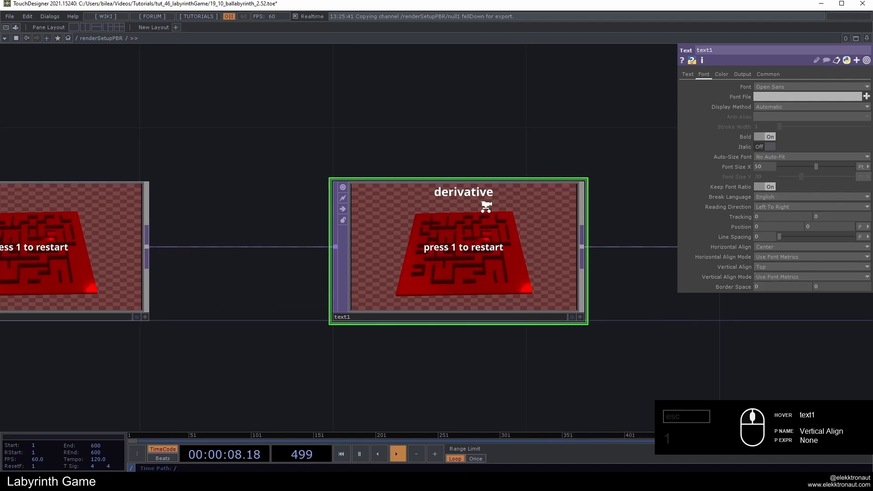
Drive text1's Text with null1's score channel using int( op('null1')['score'] ), and restart the game to check the display.
scroll(486, 206, down, 5)
click(686, 75)
drag(368, 341, 610, 244)
drag(107, 390, 474, 288)
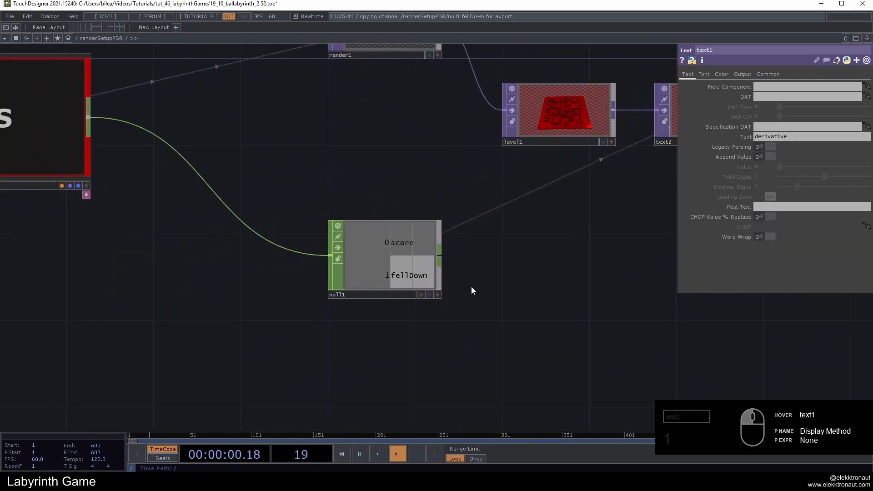
scroll(473, 289, up, 2)
click(427, 299)
scroll(606, 200, down, 4)
drag(605, 201, 436, 273)
drag(326, 305, 746, 138)
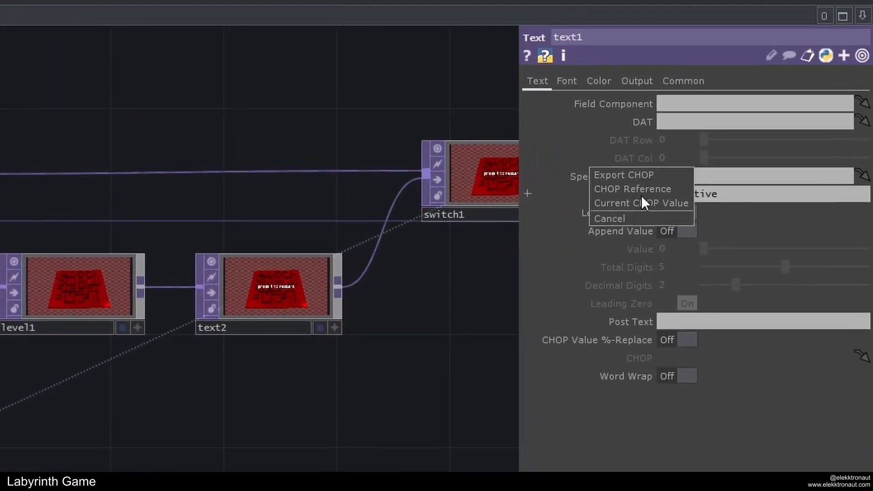
click(643, 201)
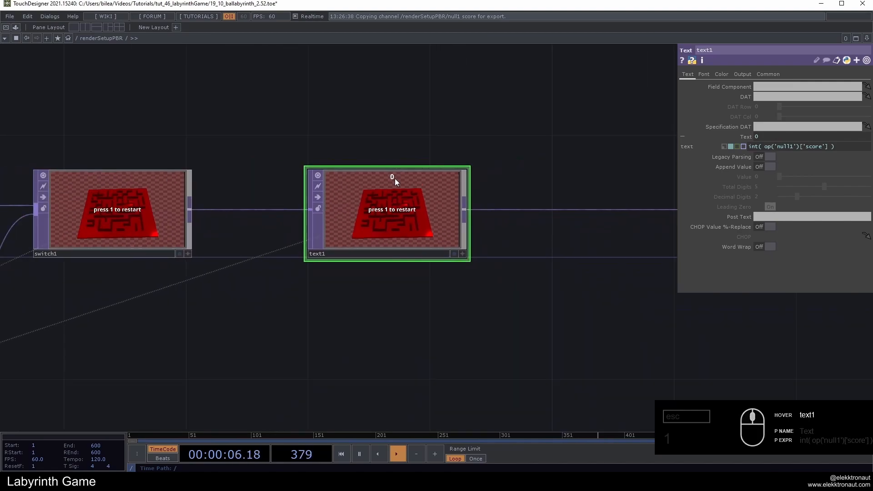
scroll(387, 185, up, 1)
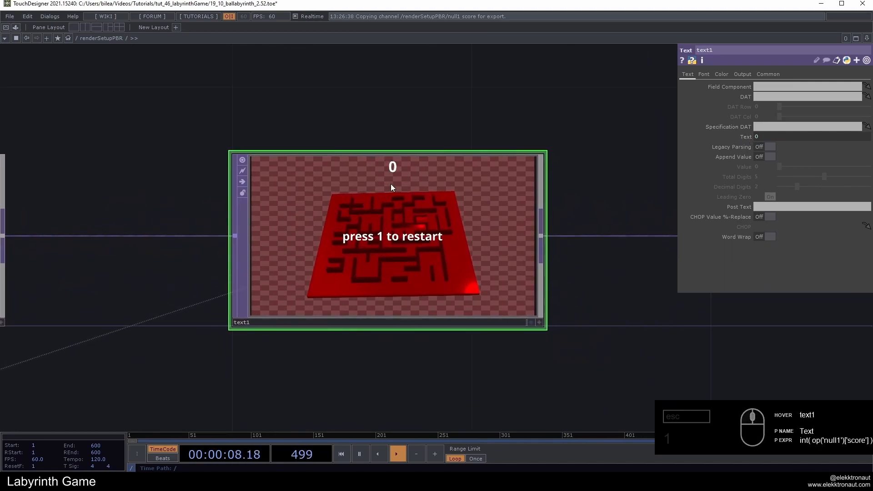
key(1)
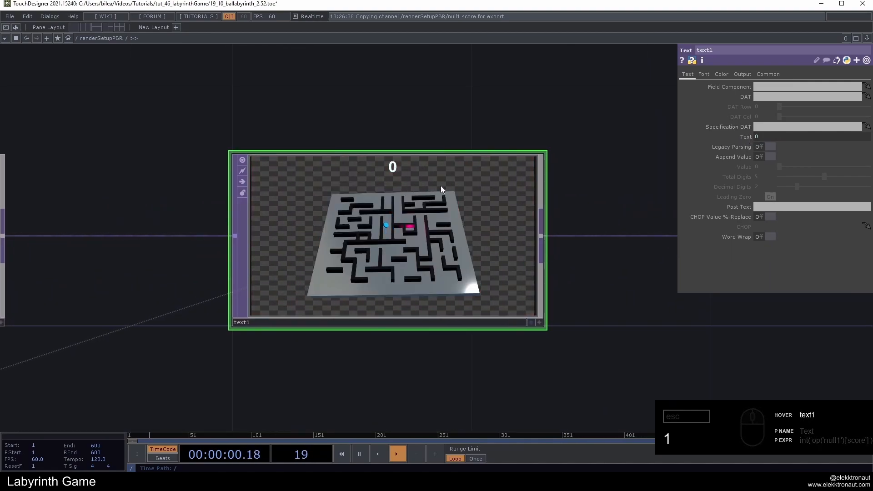
In the bsolver1 network, move the operators apart to make room on both sides of reorder1 and noise1.
scroll(441, 185, down, 5)
scroll(181, 269, up, 5)
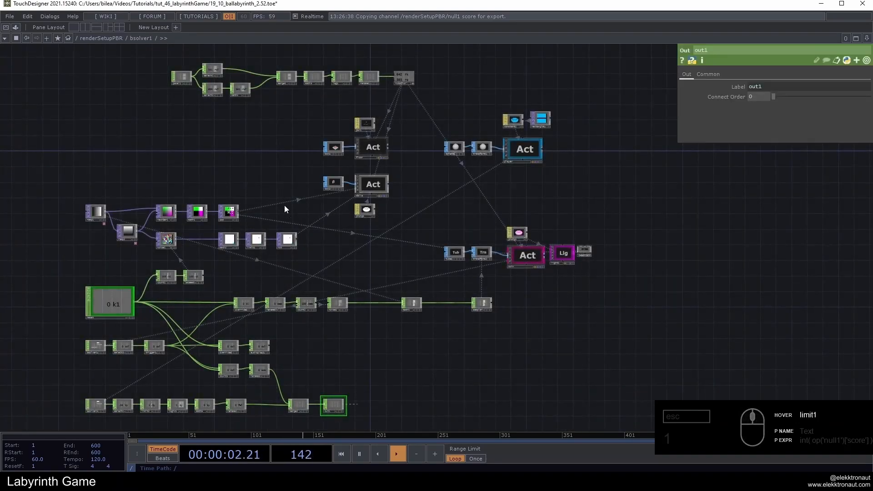
scroll(114, 247, up, 2)
drag(114, 247, 261, 253)
scroll(261, 252, up, 2)
right_drag(160, 88, 322, 224)
drag(314, 218, 119, 219)
drag(339, 170, 443, 172)
drag(516, 163, 409, 163)
drag(517, 238, 420, 238)
Reposition the checker component below noise1 and reference ramp1's output resolution in its Resolution.
click(131, 163)
click(737, 74)
right_click(736, 87)
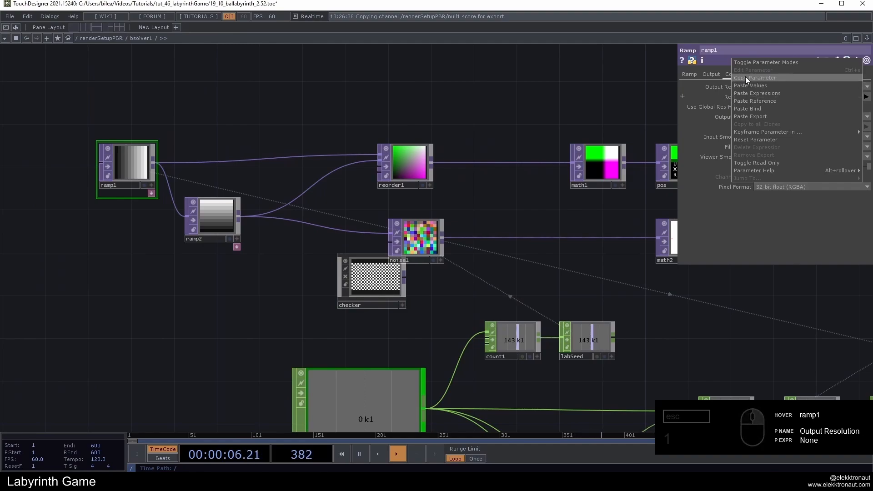
click(746, 77)
drag(372, 289, 337, 299)
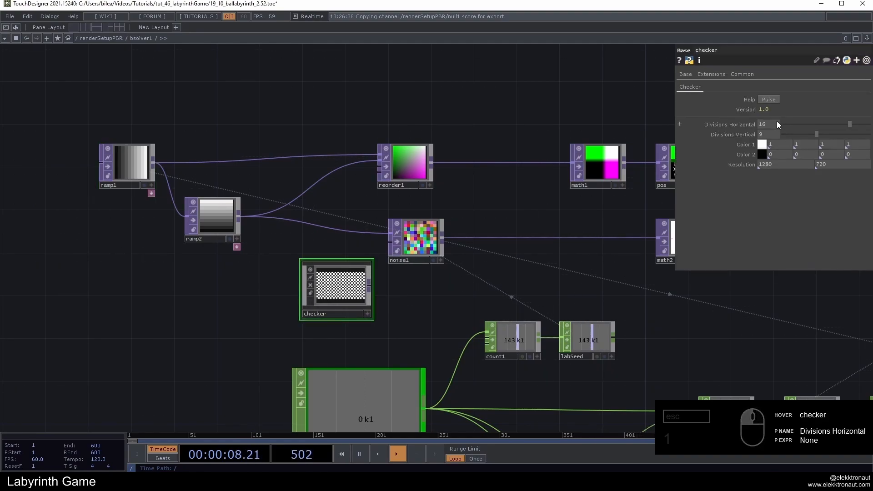
right_click(744, 135)
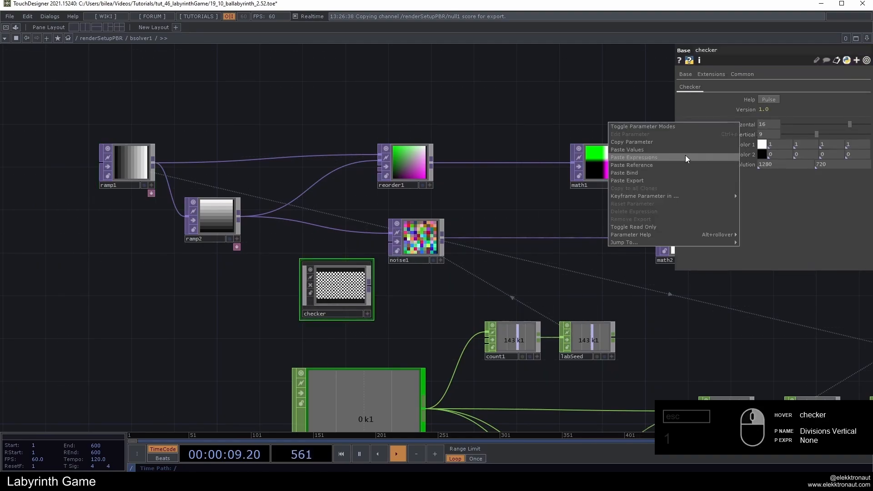
click(648, 164)
scroll(374, 272, up, 2)
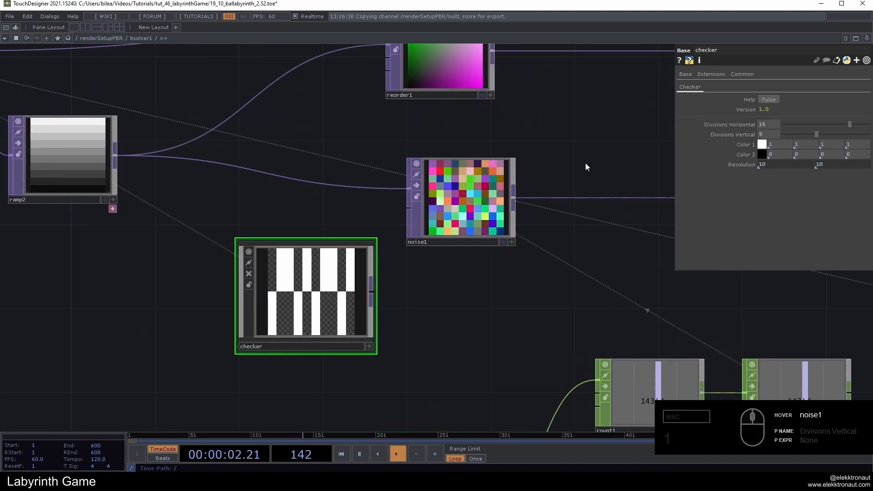
Set comp1's Operation to Brightest and preview the resulting labyrinth in the perform window.
scroll(241, 263, up, 2)
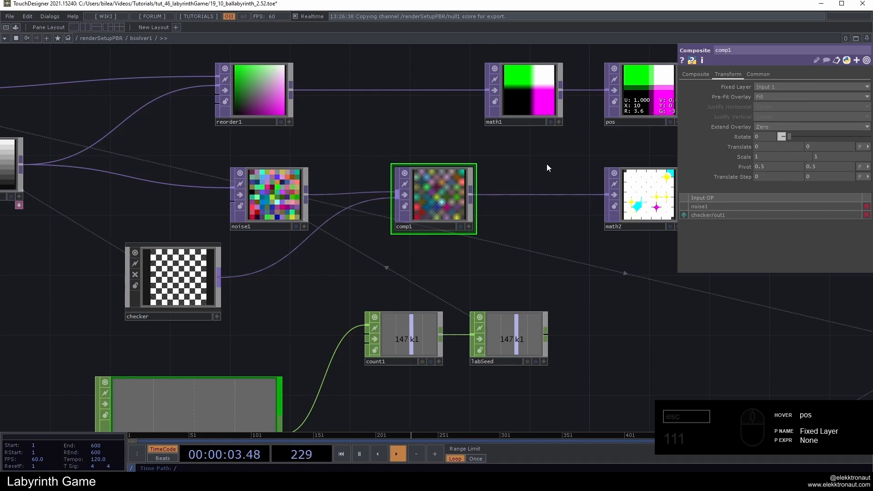
click(696, 74)
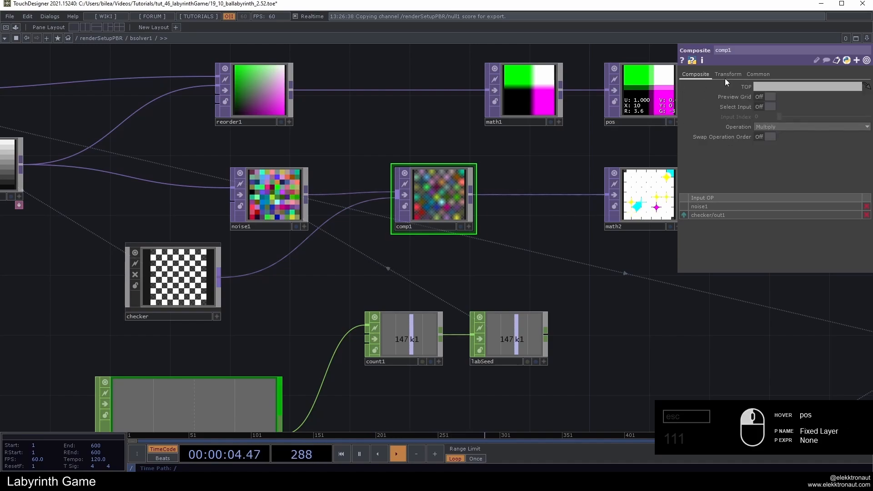
click(757, 128)
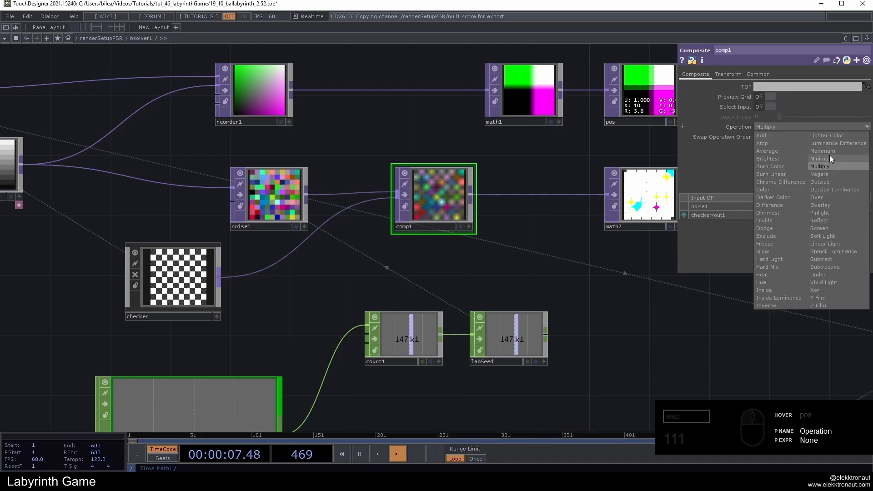
click(773, 159)
key(F1)
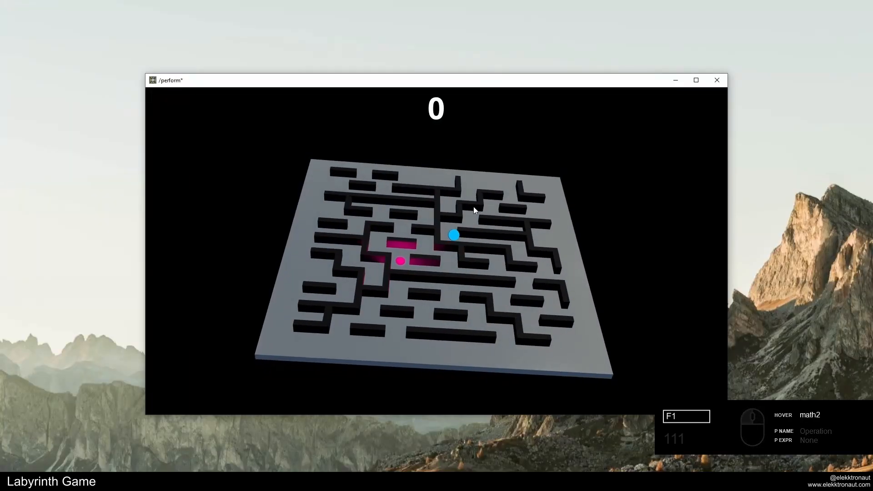
key(Escape)
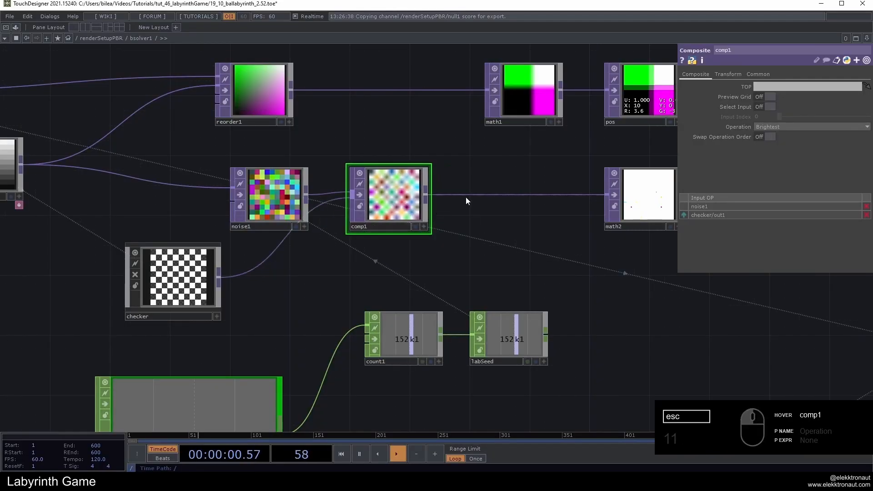
Insert a Circle TOP between comp1 and math2, composited over its input, and test several new labyrinths in the perform window.
right_click(472, 195)
click(476, 194)
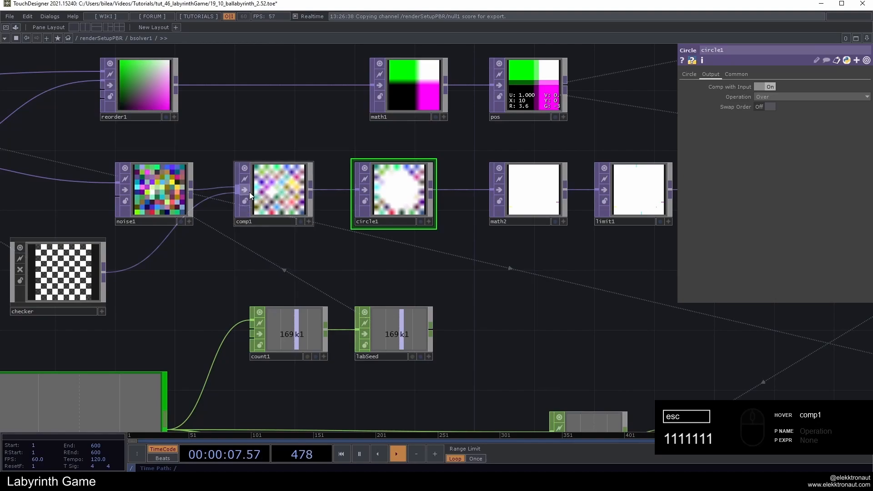
key(F1)
key(1)
key(1)
key(1)
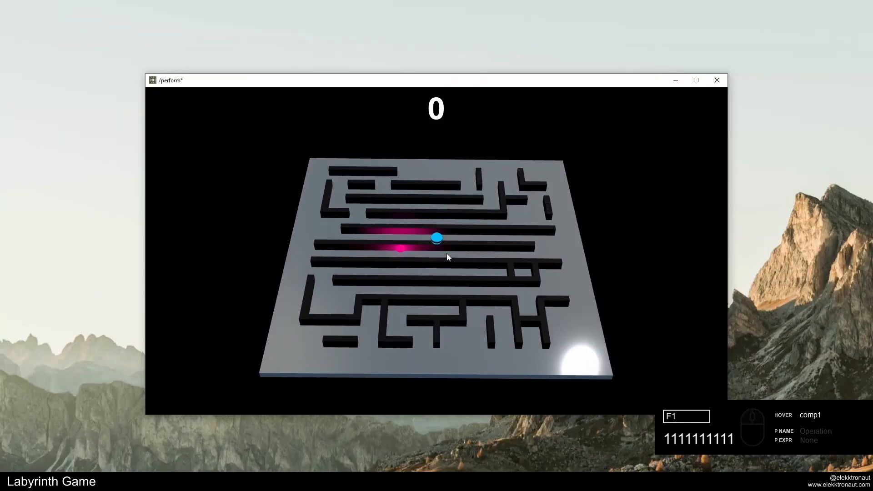
key(Escape)
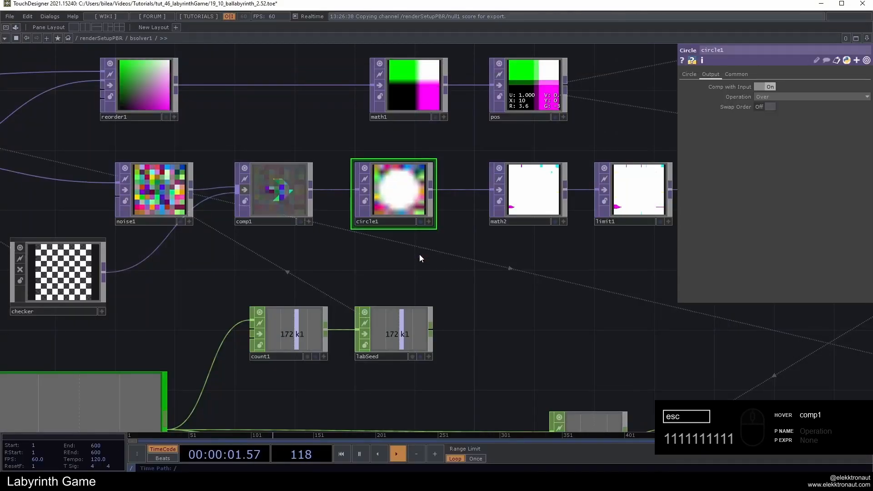
Rearrange the nodes to free space between circle1 and math2, and move labSeed's branch lower.
drag(260, 108, 462, 121)
right_drag(249, 125, 551, 282)
drag(524, 235, 416, 235)
drag(605, 235, 520, 235)
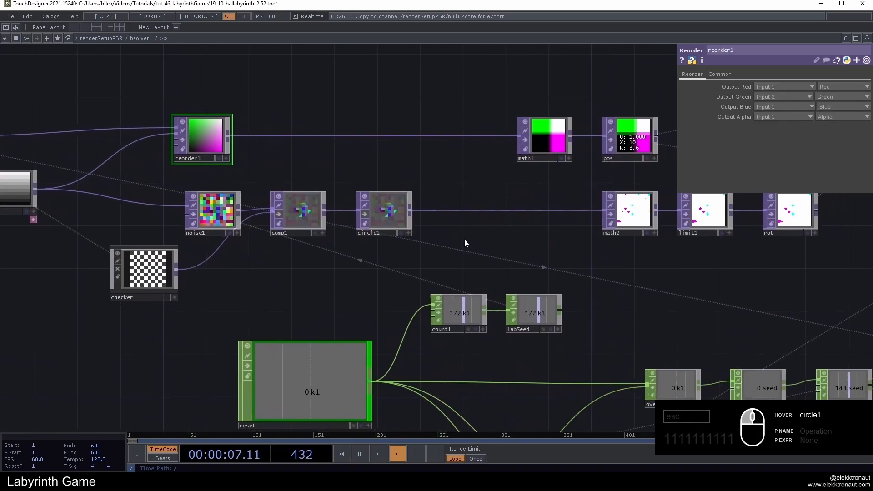
drag(527, 312, 549, 334)
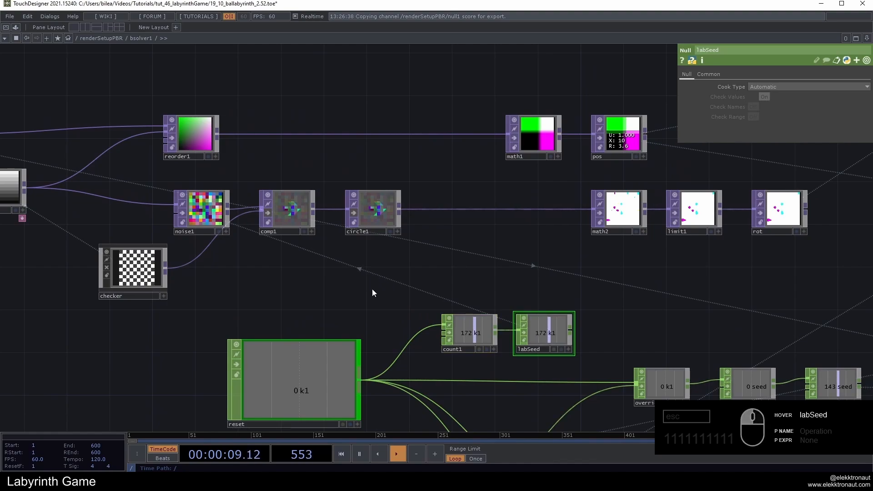
Add a Movie File In TOP below circle1.
key(Tab)
text(m)
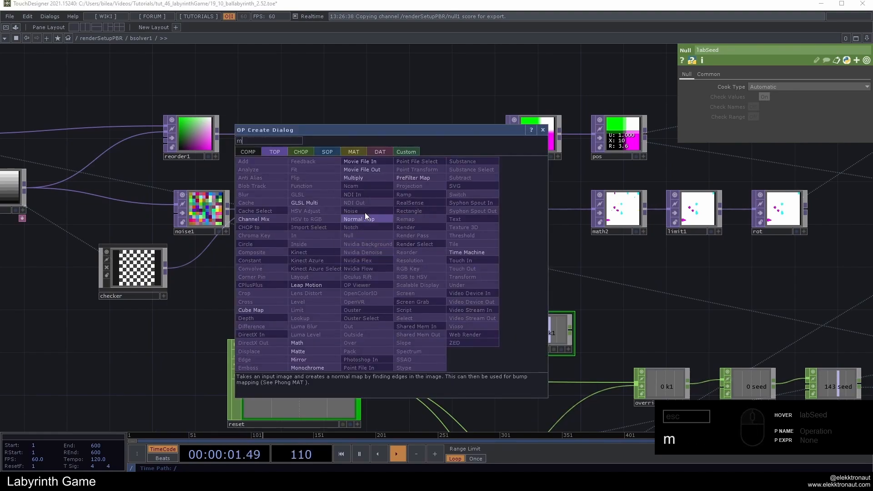
click(379, 164)
click(385, 271)
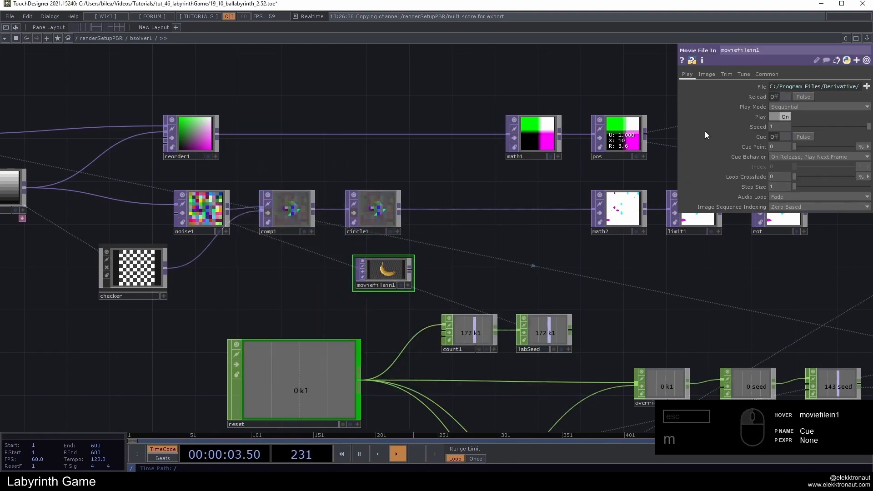
Insert a Composite TOP between circle1 and math2 and connect fit1 as its second input.
right_click(583, 151)
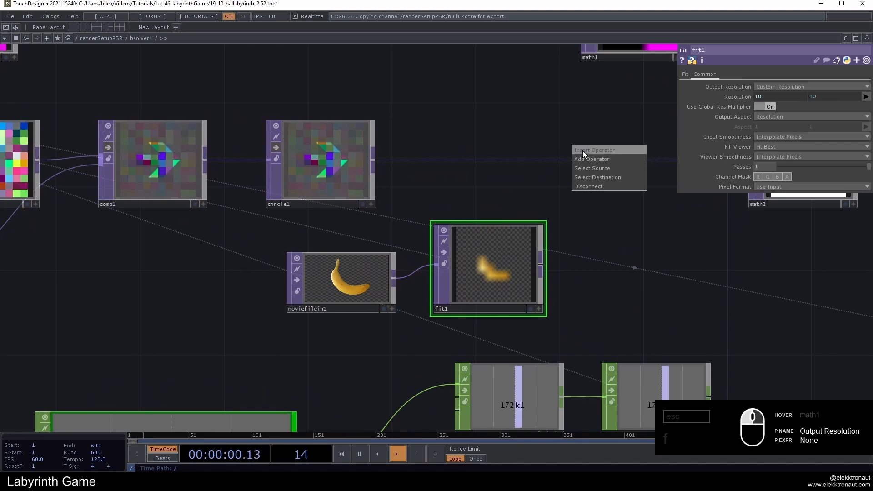
click(587, 157)
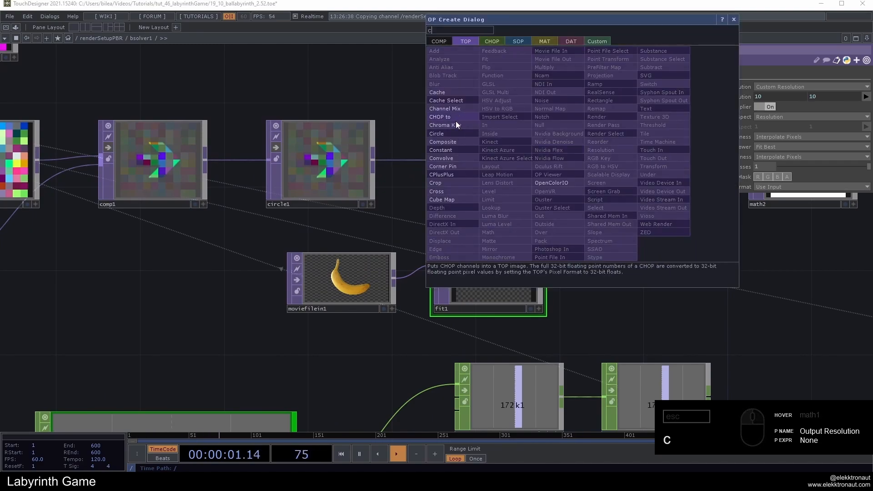
click(456, 116)
click(632, 169)
drag(541, 264, 580, 167)
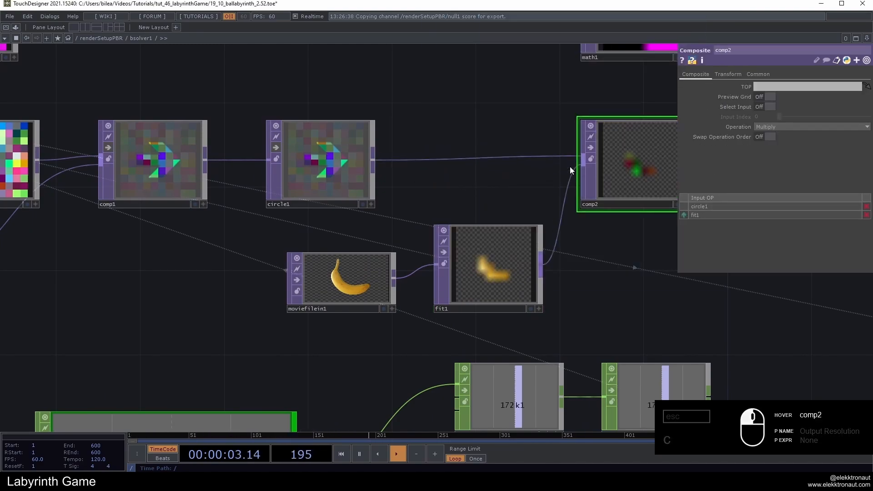
Test several new labyrinths shaped by the banana image in the perform window.
drag(534, 120, 430, 149)
key(F1)
key(1)
key(1)
key(1)
key(1)
key(1)
key(Escape)
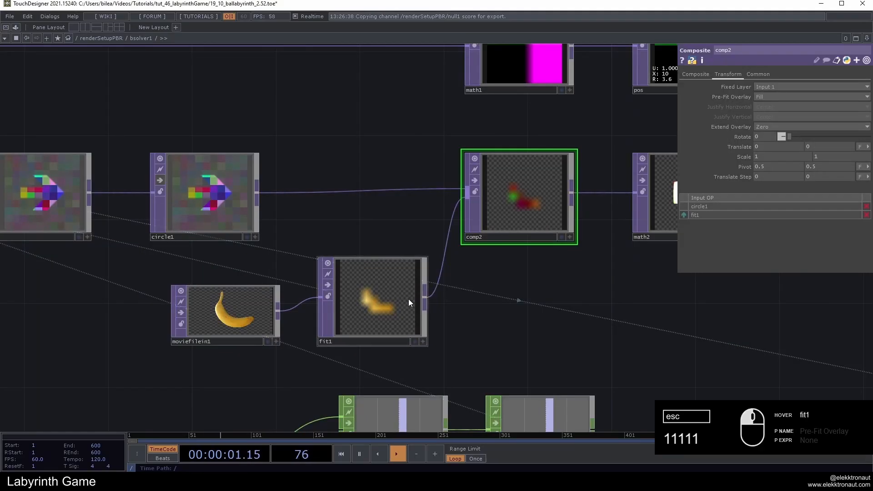
Set fit1's Scale to 1.9 on both axes and test new labyrinths with the enlarged banana in the perform window.
click(686, 75)
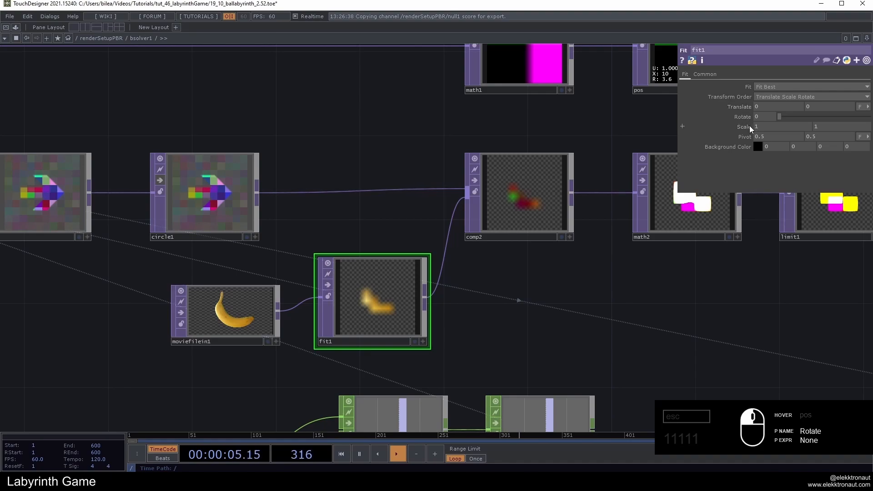
drag(750, 125, 755, 123)
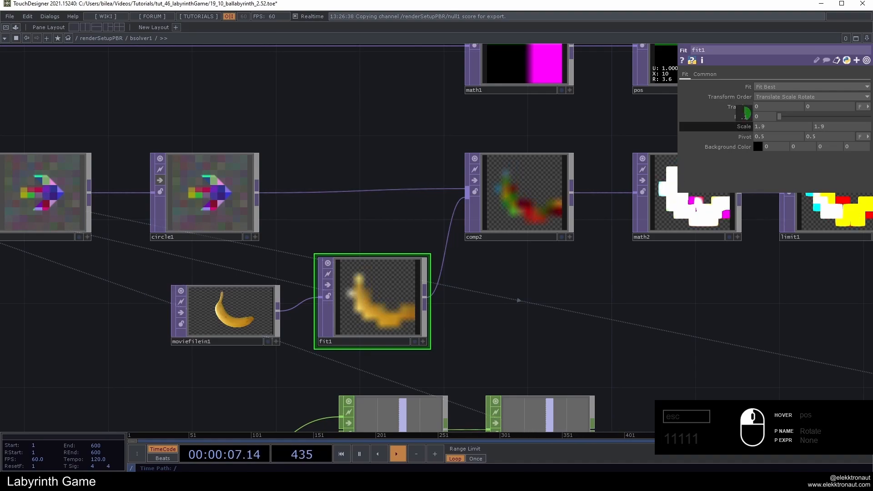
key(F1)
key(1)
key(1)
key(1)
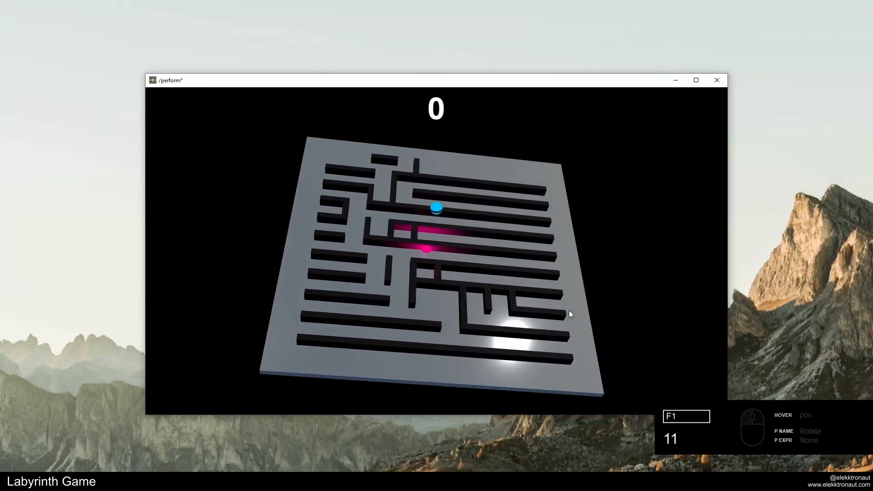
key(1)
key(1)
key(1)
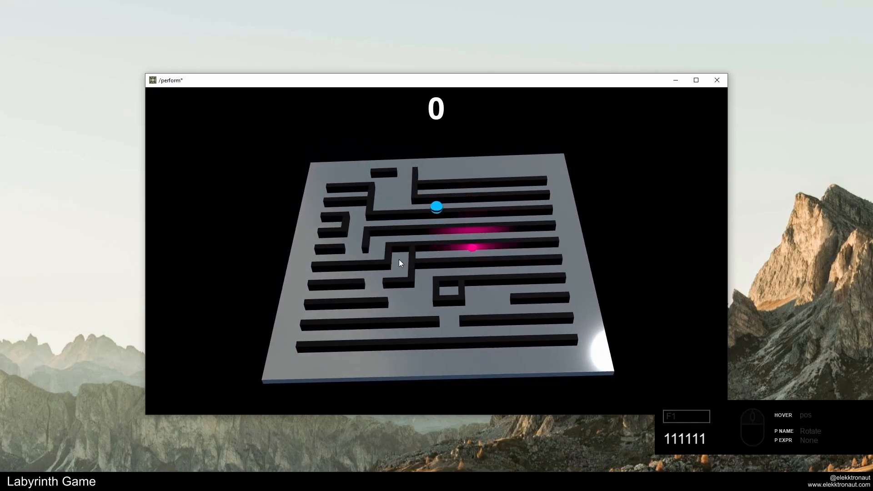
key(Escape)
Load the butterfly sample image into moviefilein1 and test new labyrinths in the perform window.
scroll(405, 274, down, 3)
click(280, 301)
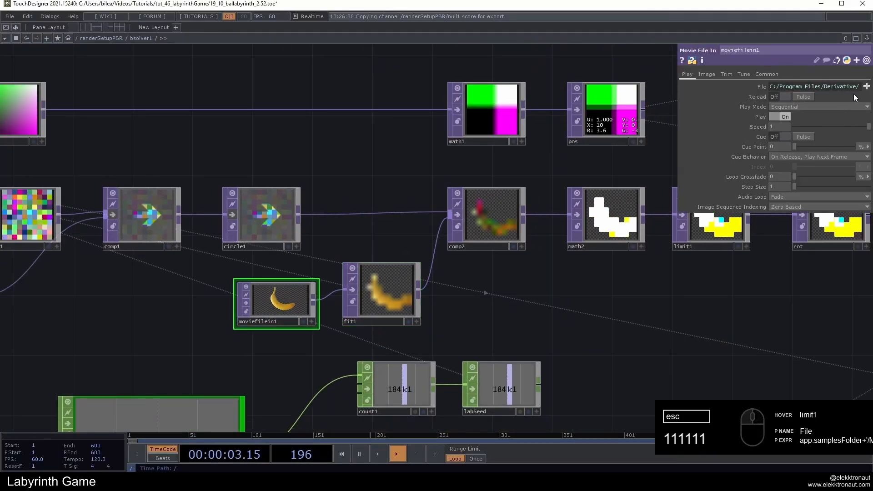
click(867, 86)
double_click(427, 82)
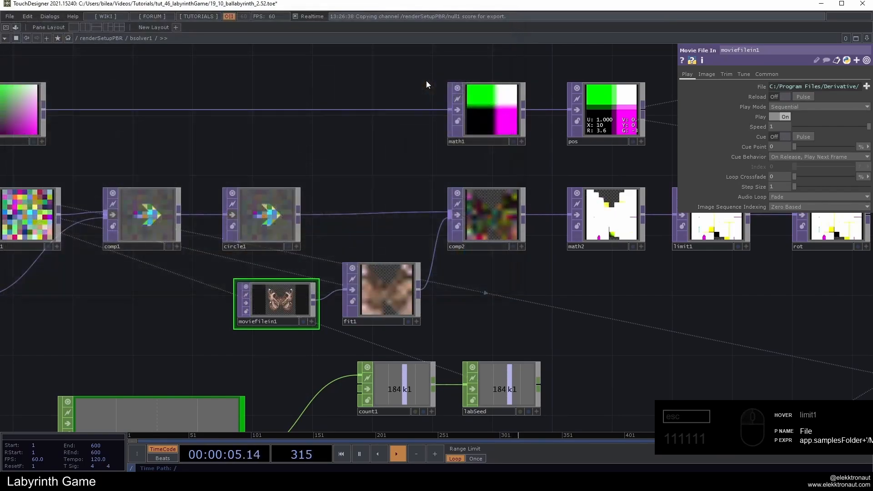
key(F1)
key(1)
key(1)
key(Escape)
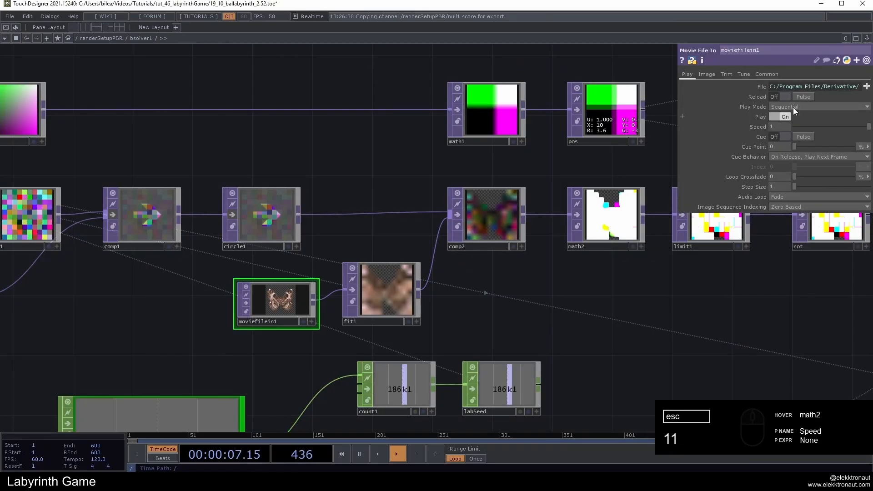
Load the starfish sample image into moviefilein1 and view the labyrinth in the perform window.
click(867, 86)
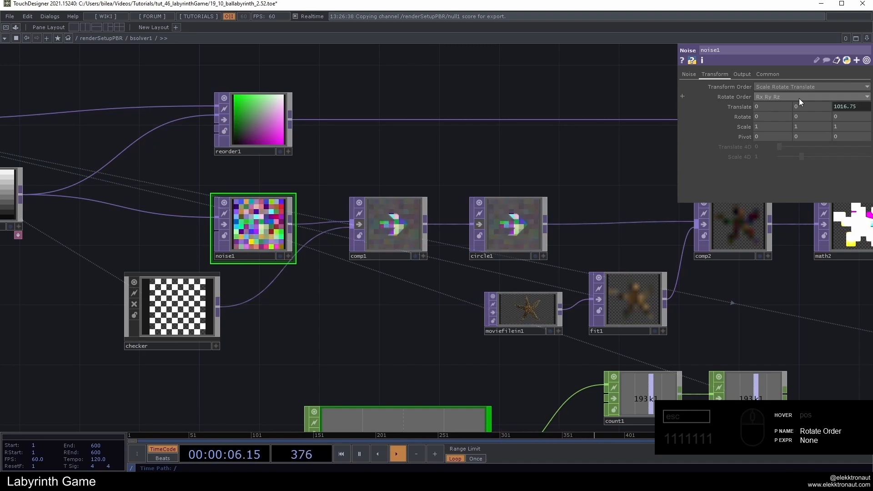
key(F1)
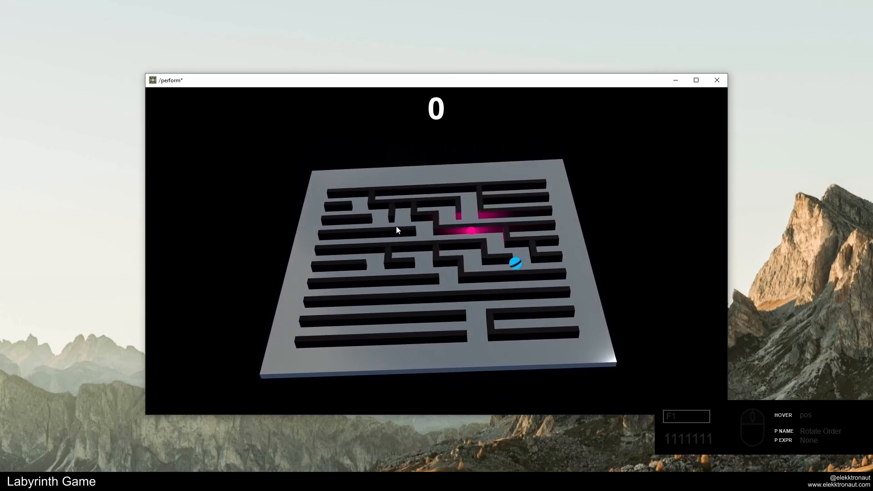
key(Escape)
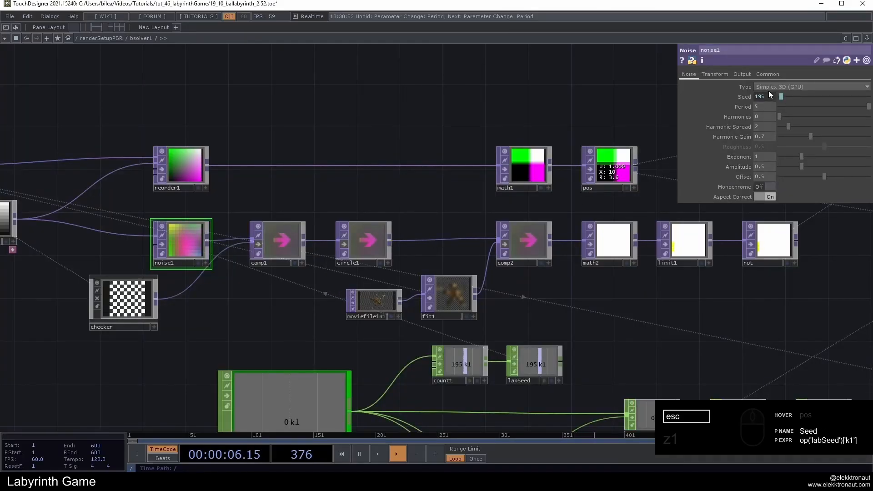
Turn off the expression on noise1's Z translation, leaving a constant 0, and play a new labyrinth in the perform window.
click(715, 74)
click(740, 107)
click(725, 136)
key(F1)
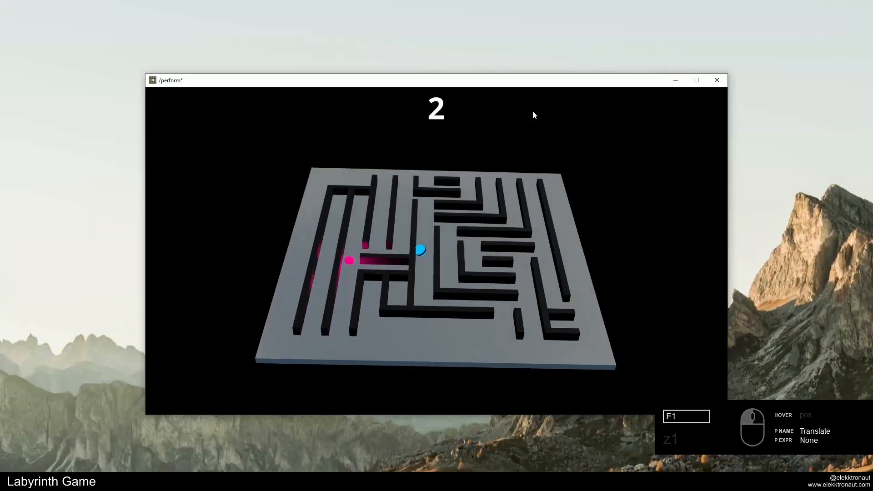
key(1)
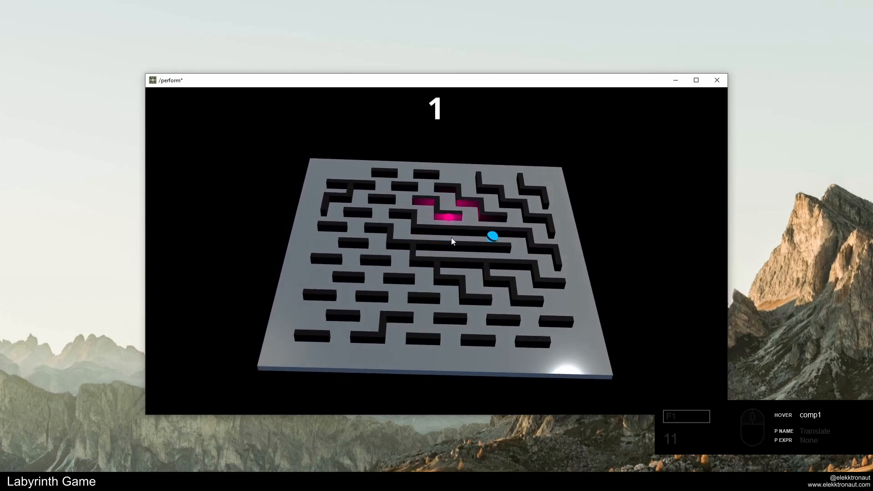
key(Escape)
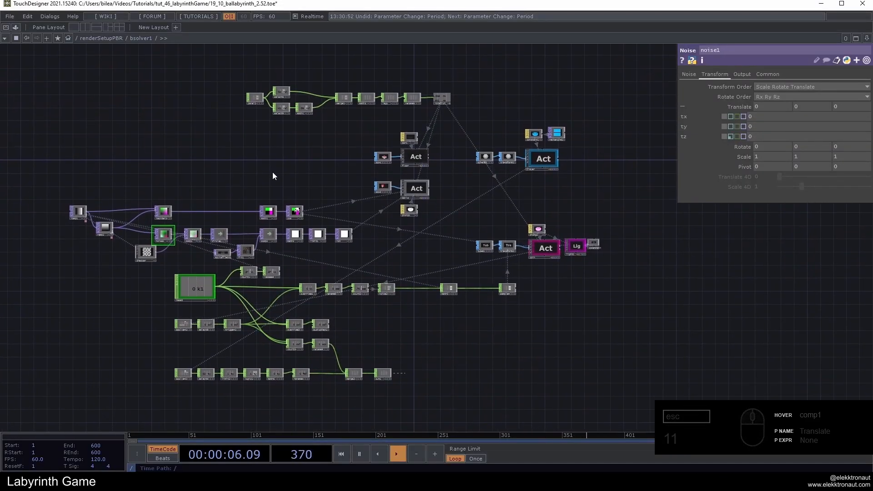
key(F1)
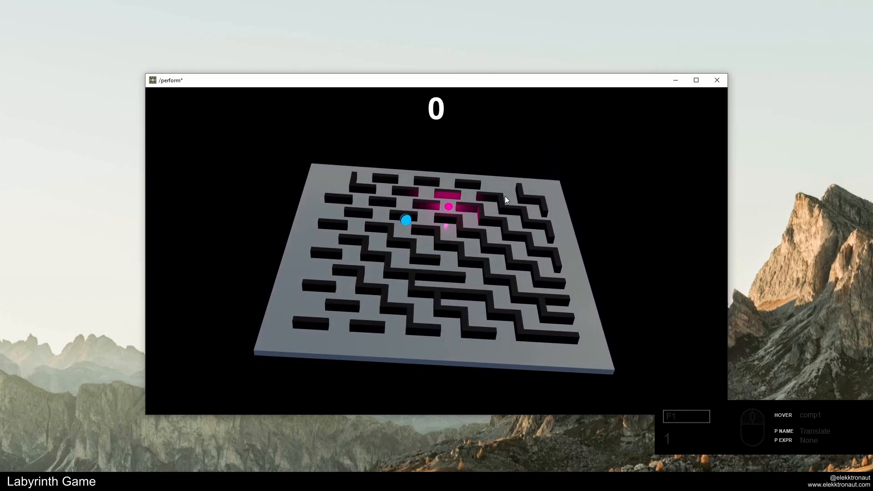
key(Escape)
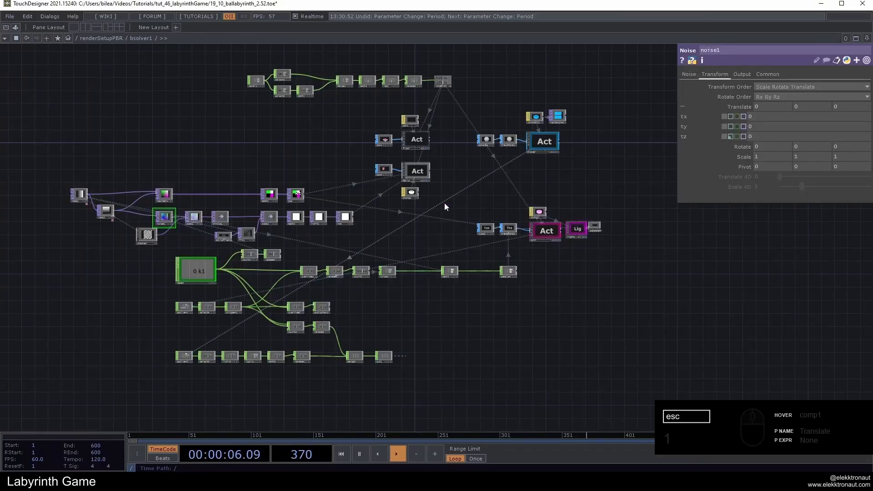
Examine the General and Bullet settings of the coin and player Actors, and look at the walls Actor.
click(421, 247)
scroll(421, 247, up, 3)
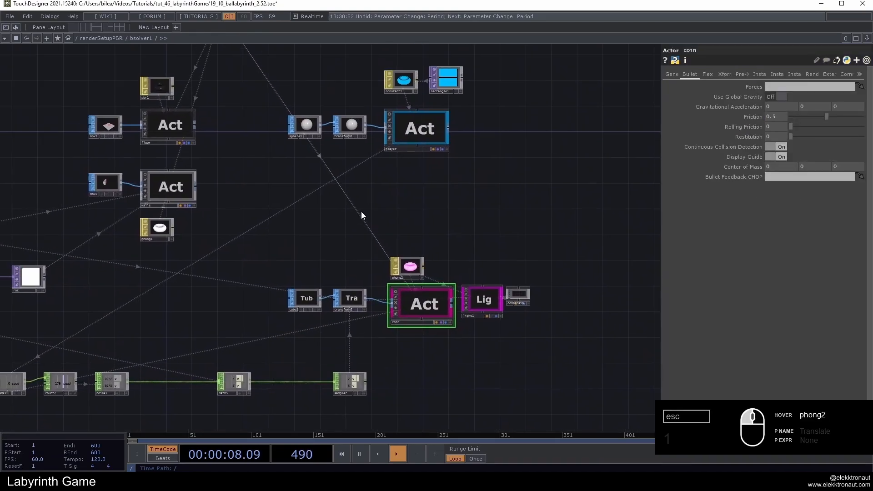
click(407, 148)
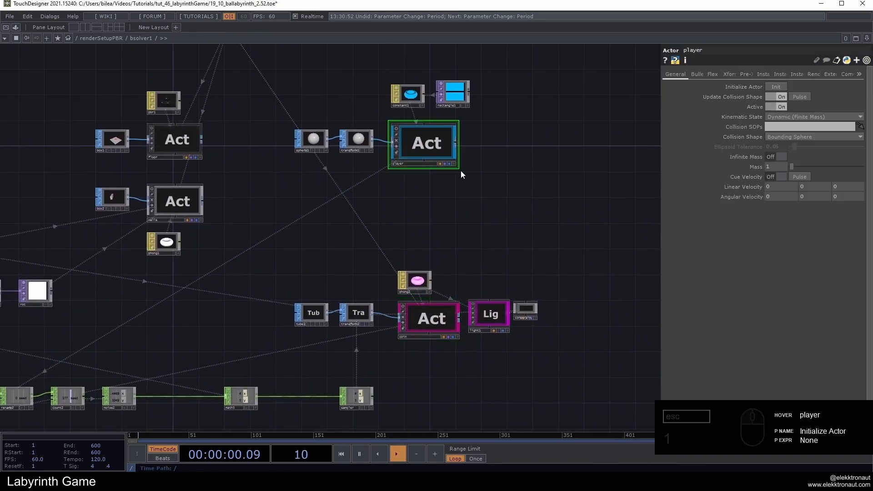
click(691, 74)
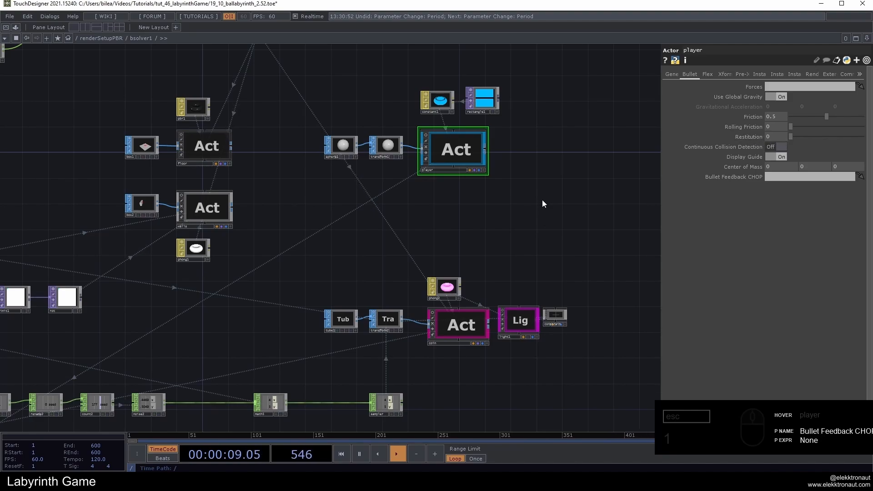
click(674, 73)
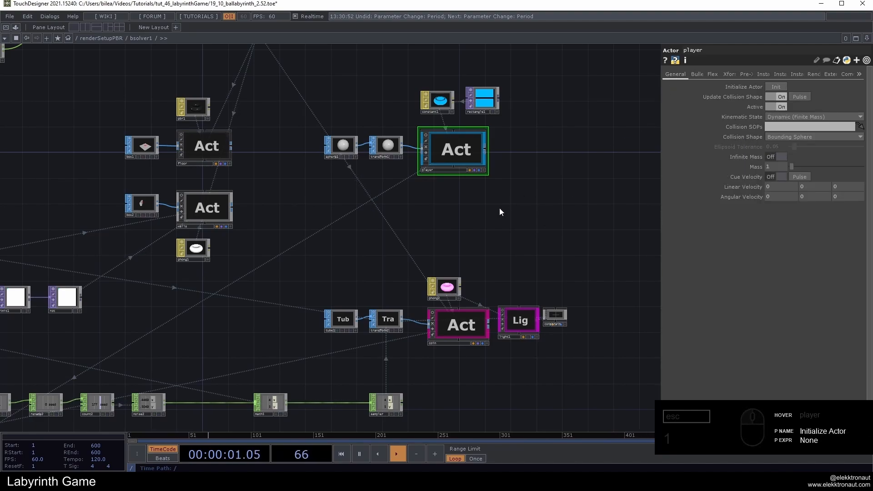
scroll(433, 222, down, 2)
drag(304, 204, 383, 197)
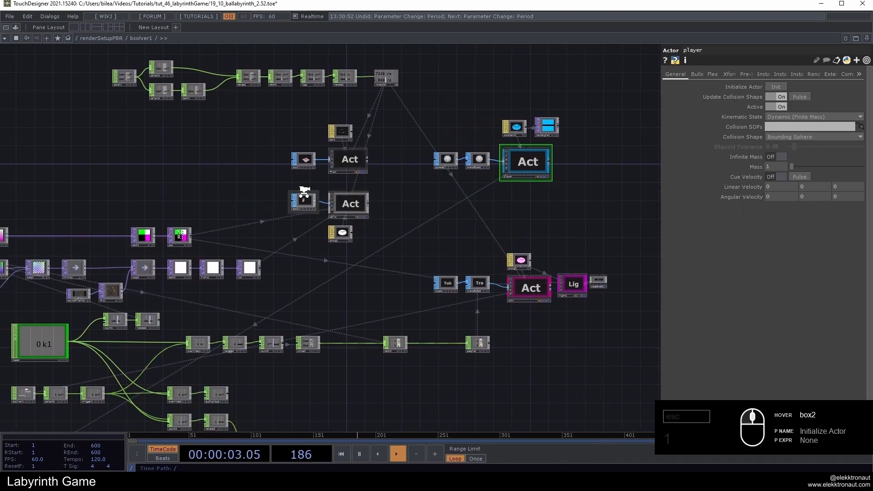
scroll(305, 193, up, 4)
scroll(378, 178, down, 3)
scroll(381, 181, up, 2)
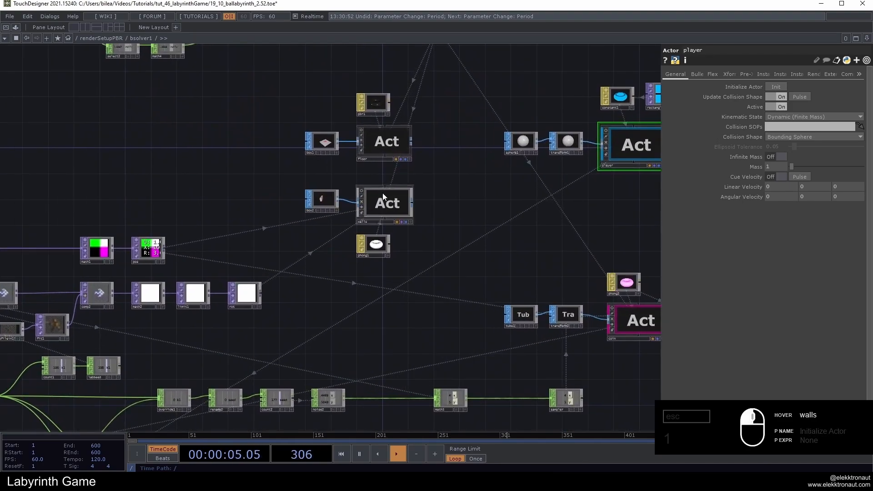
click(383, 193)
scroll(413, 193, down, 2)
Restart the game in the perform window and play the new labyrinth.
key(F1)
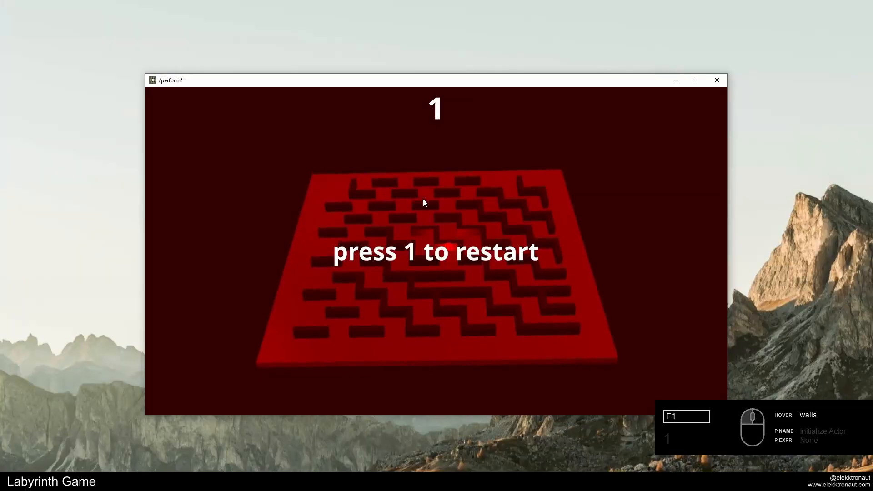
key(1)
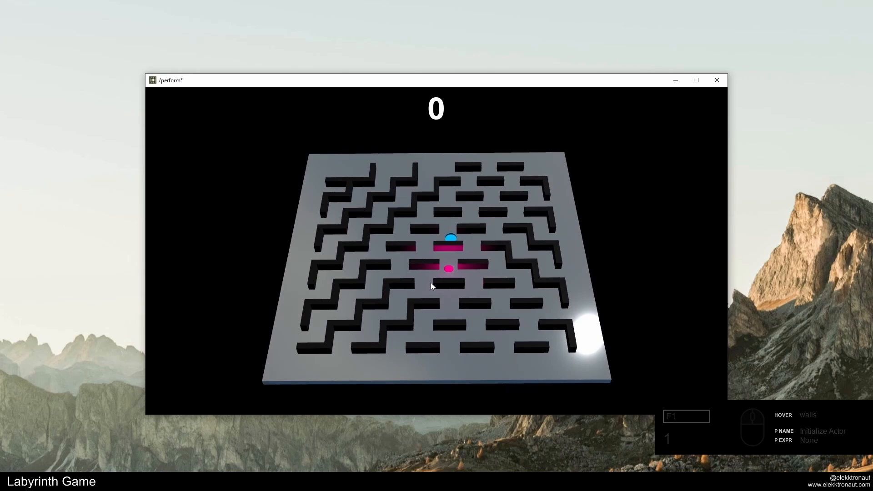
key(Escape)
Check the player ball's transform1 settings and play several more game rounds in the perform window.
scroll(501, 155, up, 3)
click(449, 158)
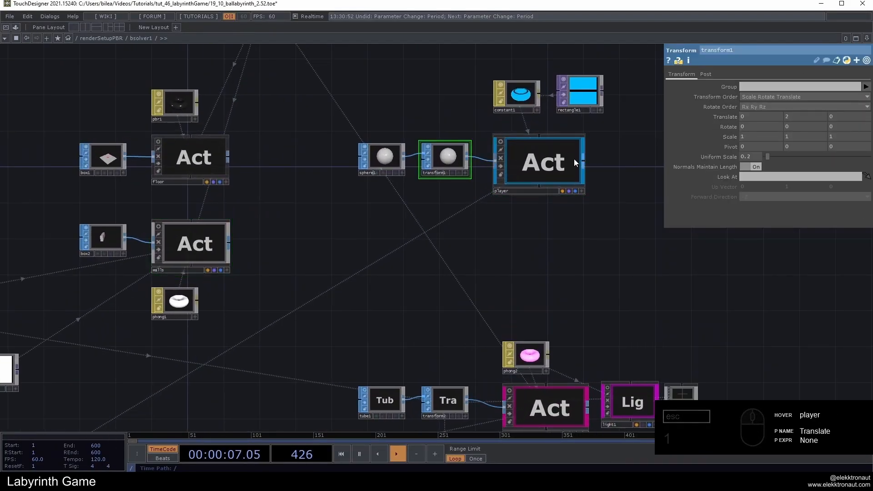
key(F1)
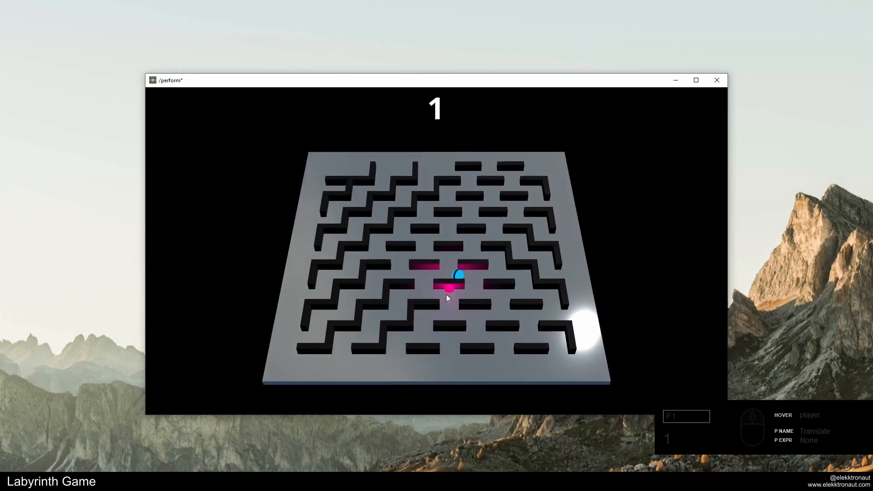
key(1)
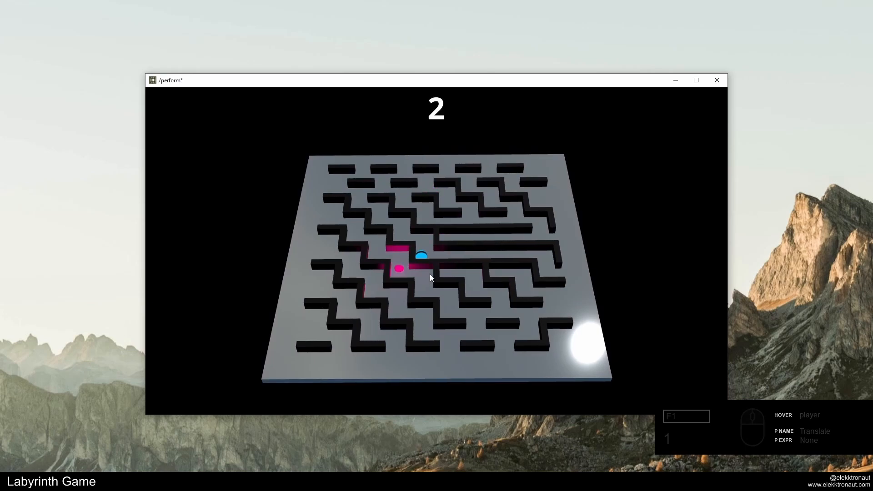
click(429, 263)
key(1)
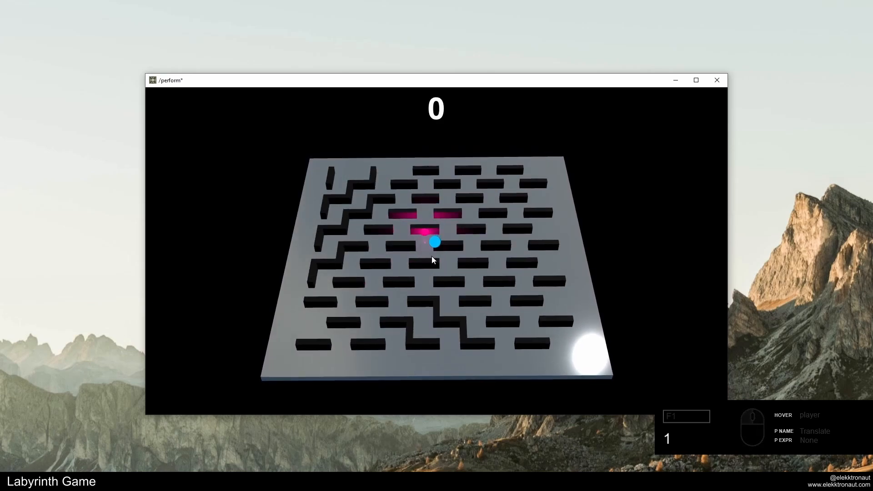
key(Escape)
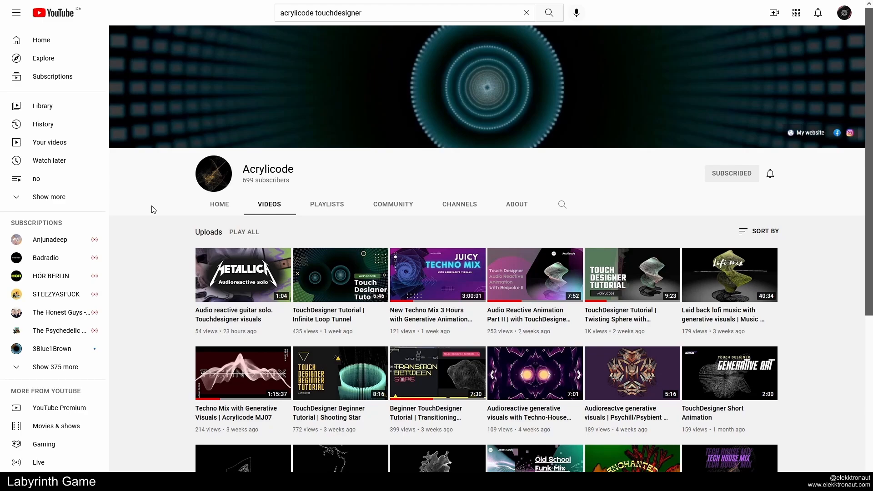
Browse the uploaded videos on the Acrylicode YouTube channel.
scroll(164, 214, down, 3)
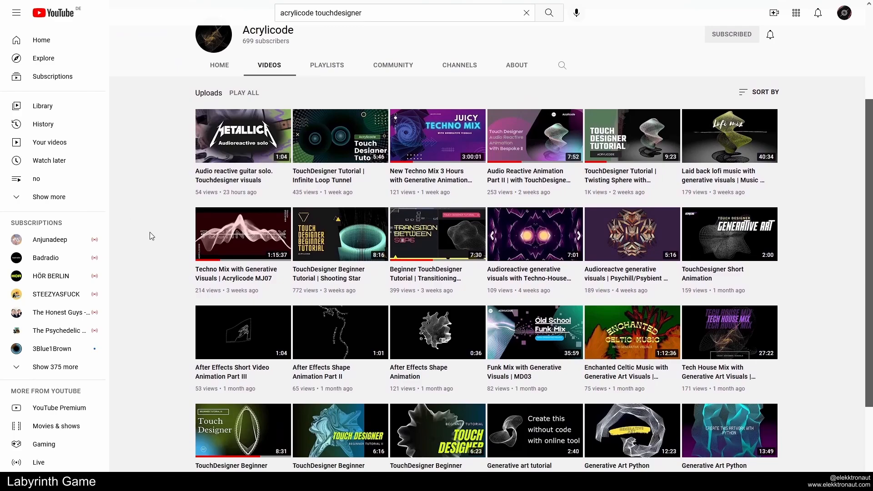
scroll(151, 236, down, 1)
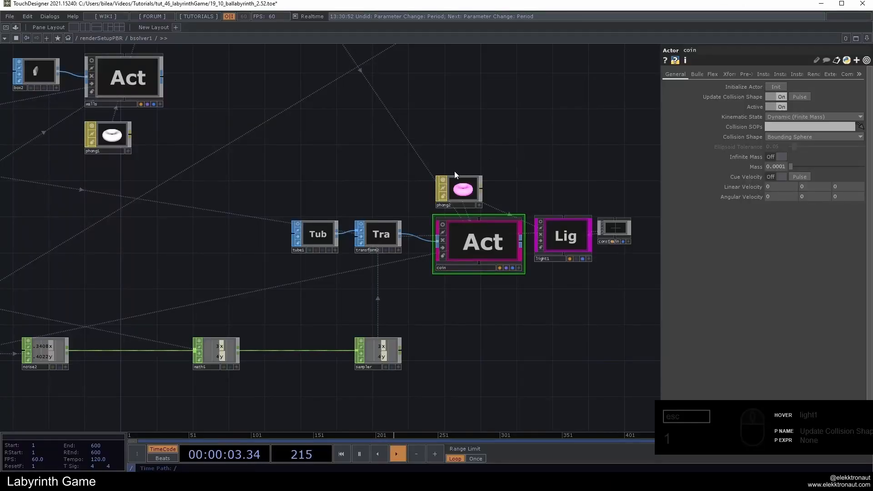
scroll(456, 168, down, 3)
drag(437, 146, 441, 150)
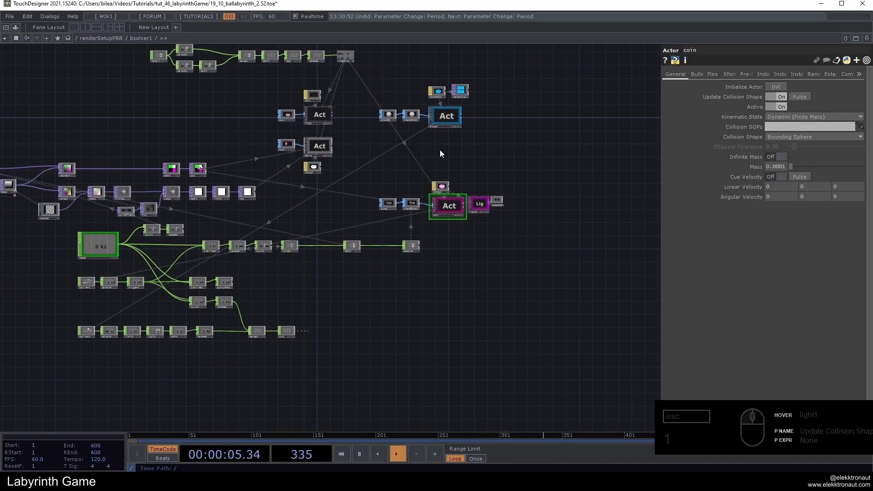